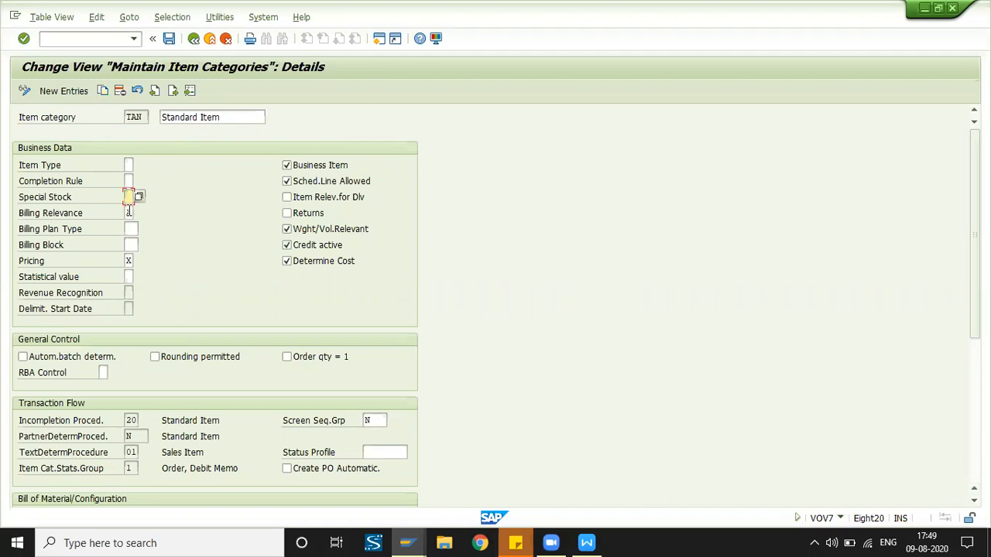
- Review the allowed Billing Relevance values for item category TAN, including the order-related options B and F
{"action": "left_click", "coordinate": [129, 213]}
{"action": "left_click", "coordinate": [138, 214]}
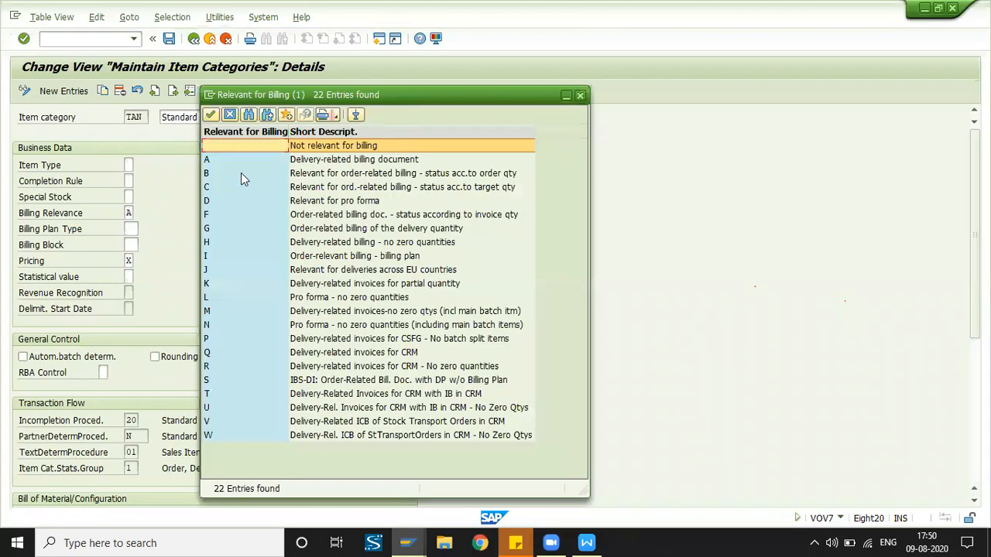
{"action": "left_click", "coordinate": [241, 172]}
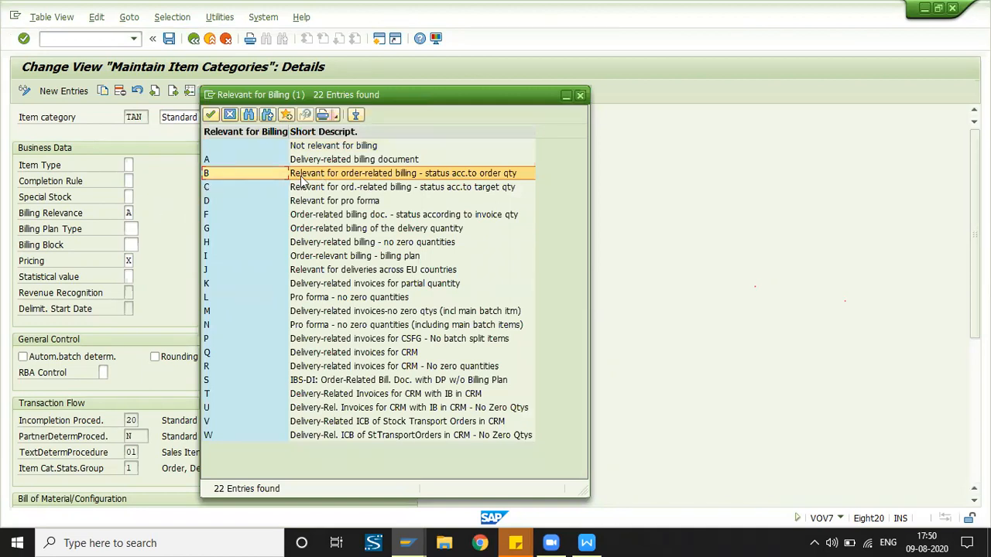
{"action": "left_click", "coordinate": [217, 216]}
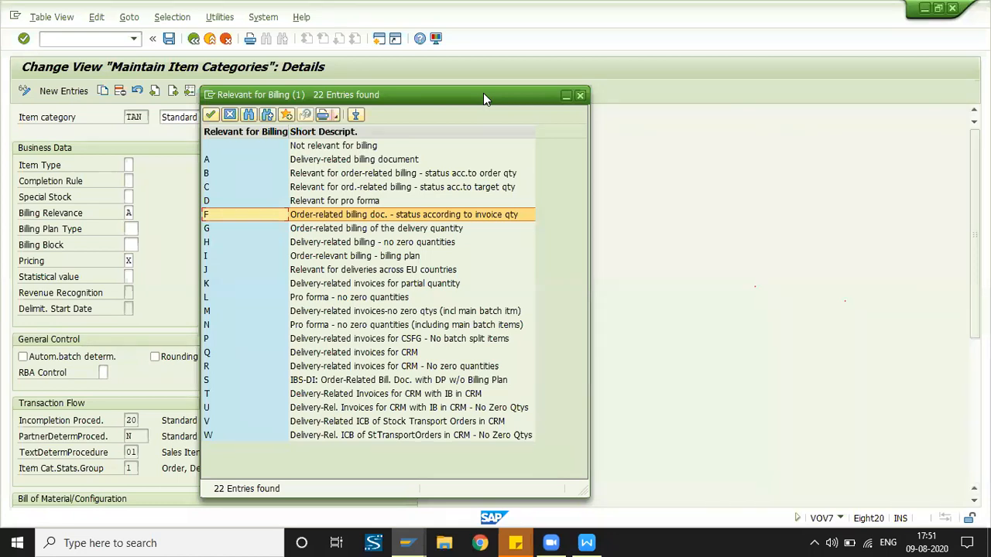
{"action": "key", "text": "Escape"}
- Examine the Billing Plan Type and Billing Block fields and the list of allowed Pricing values
{"action": "left_click", "coordinate": [133, 228]}
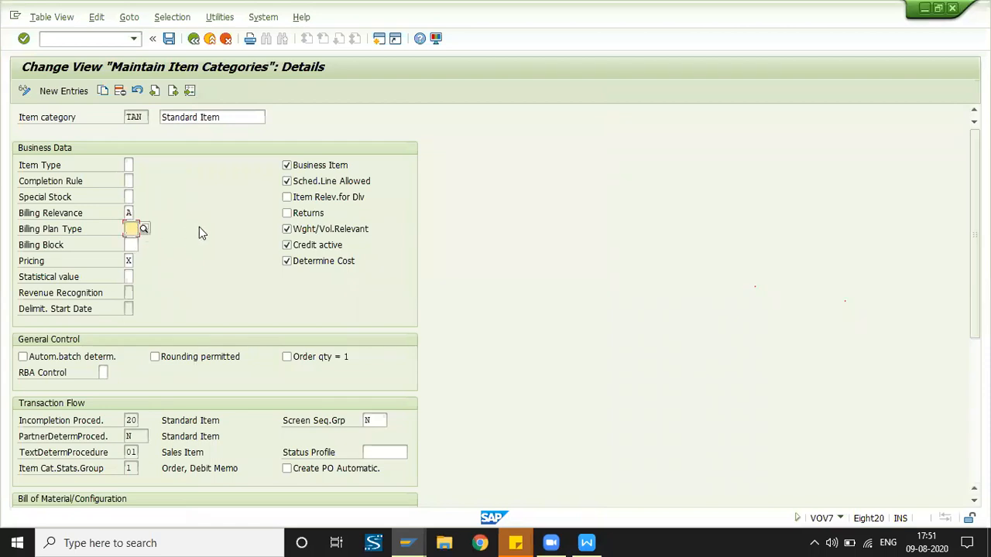
{"action": "left_click", "coordinate": [134, 246]}
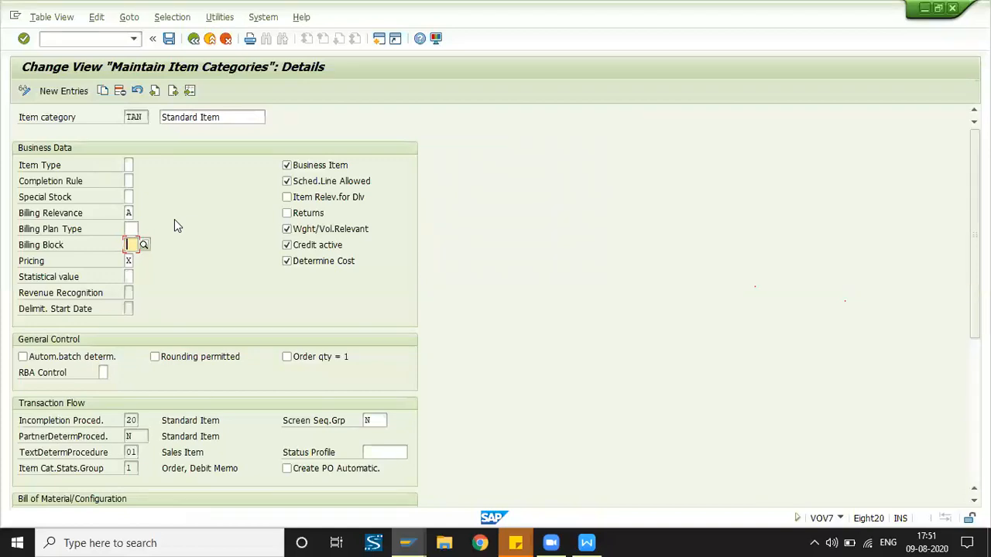
{"action": "left_click", "coordinate": [127, 261]}
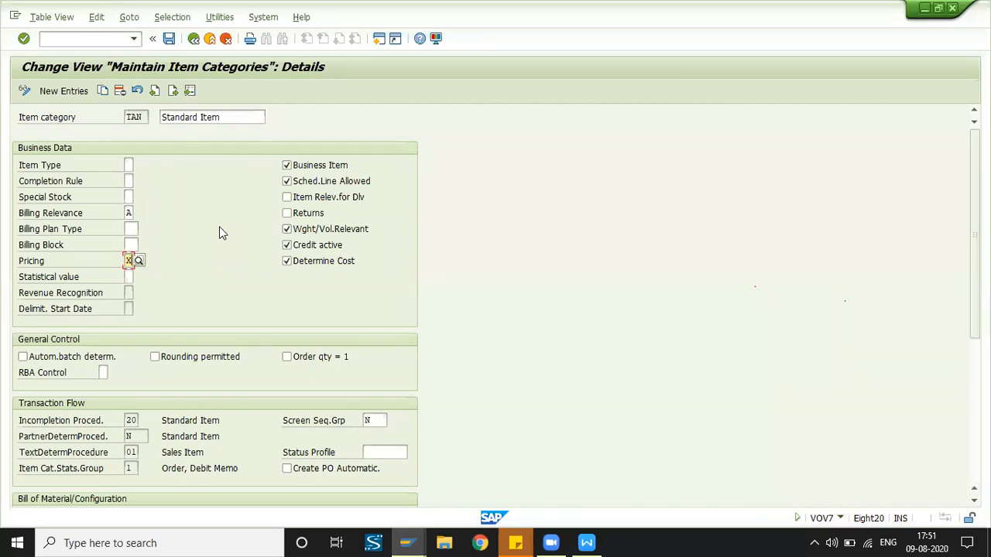
{"action": "left_click", "coordinate": [138, 262]}
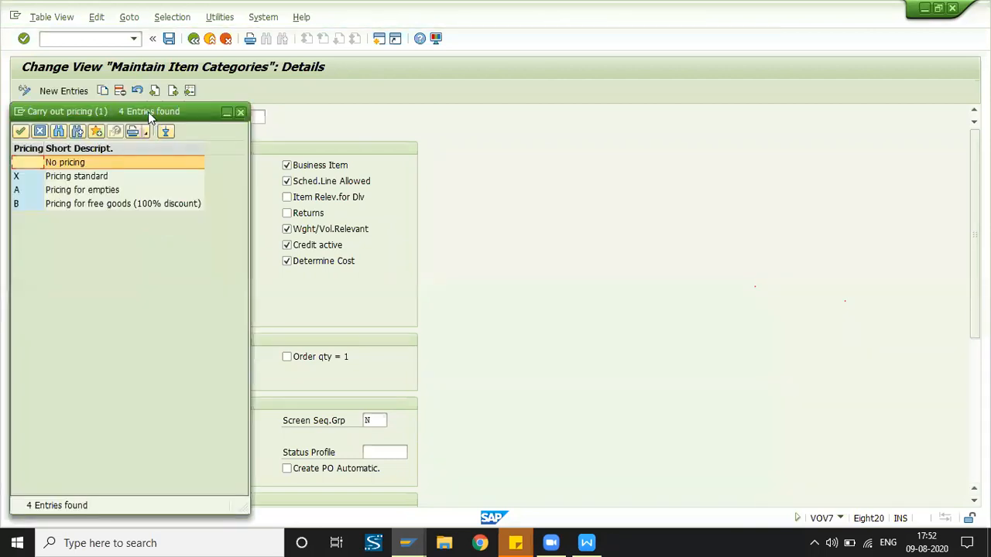
{"action": "left_click_drag", "start_coordinate": [155, 115], "coordinate": [287, 111]}
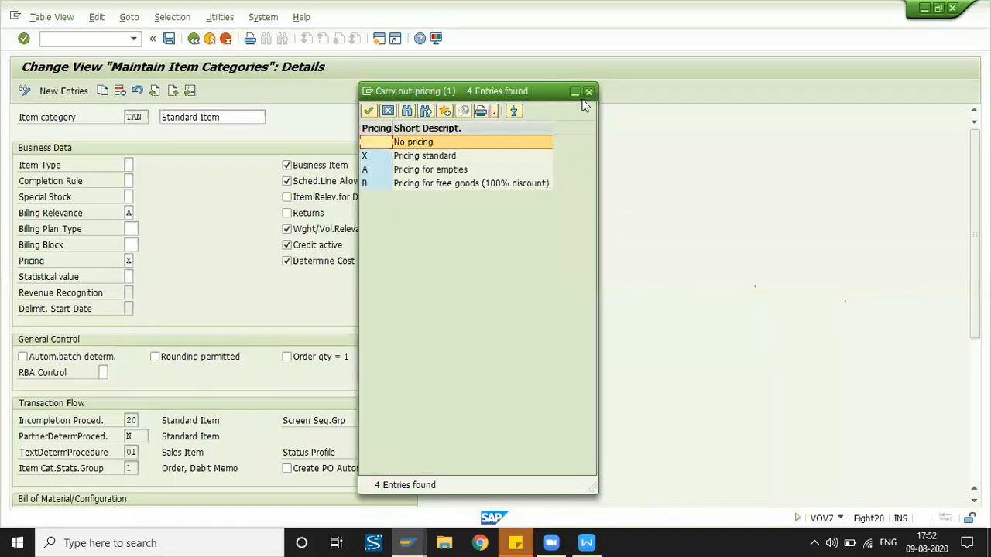
{"action": "left_click", "coordinate": [587, 92]}
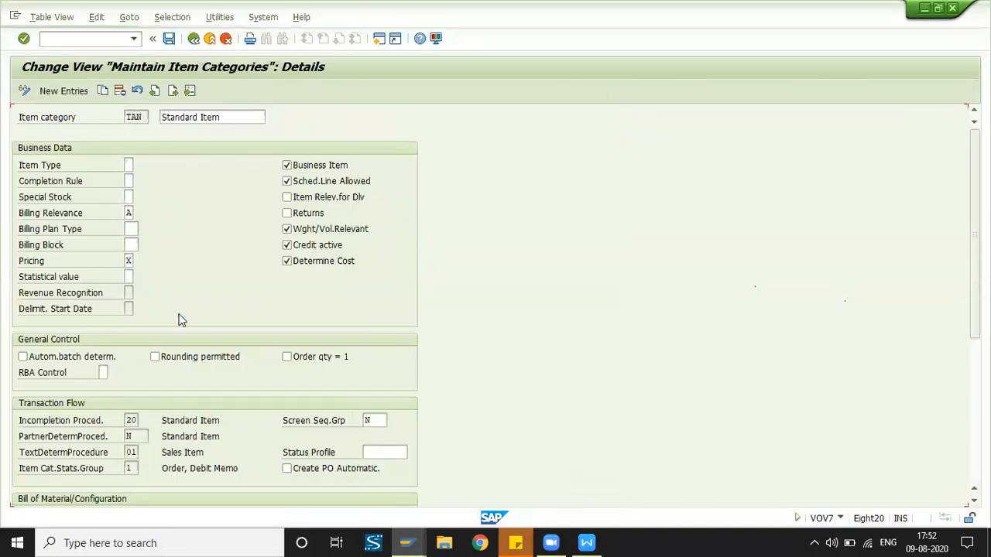
- Examine the Statistical value field in the Business Data section
{"action": "key", "text": "Tab"}
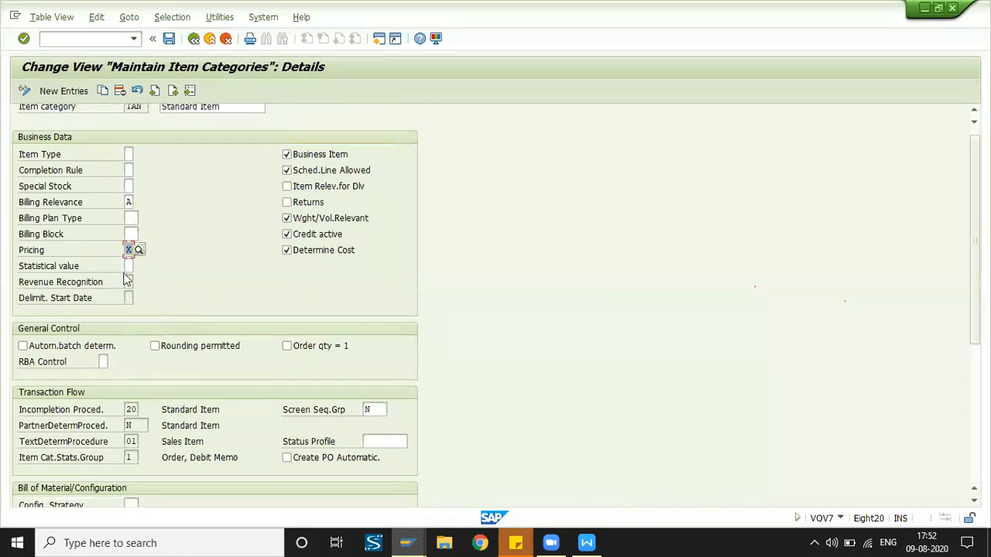
{"action": "scroll", "coordinate": [276, 252], "scroll_direction": "down", "scroll_amount": 1}
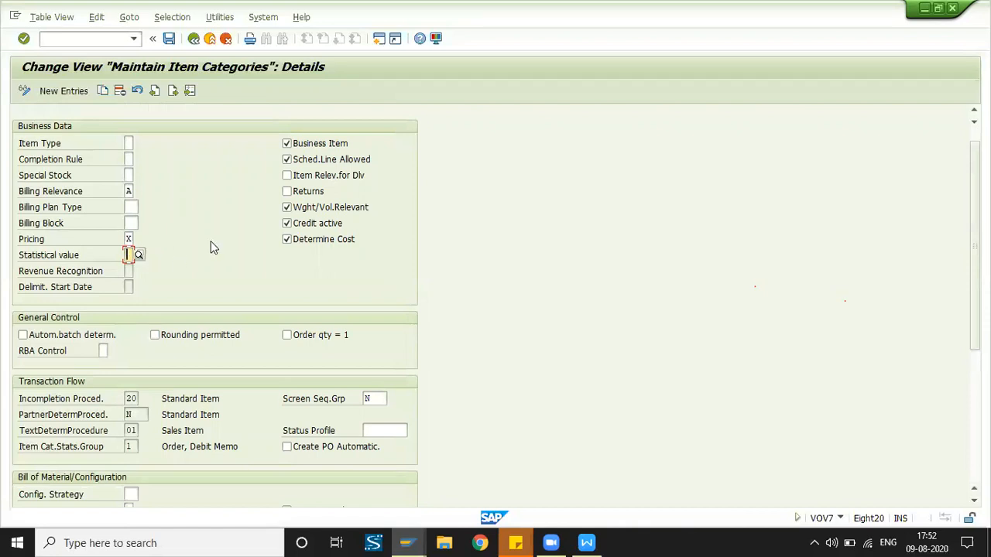
{"action": "scroll", "coordinate": [224, 237], "scroll_direction": "down", "scroll_amount": 3}
{"action": "scroll", "coordinate": [225, 237], "scroll_direction": "up", "scroll_amount": 2}
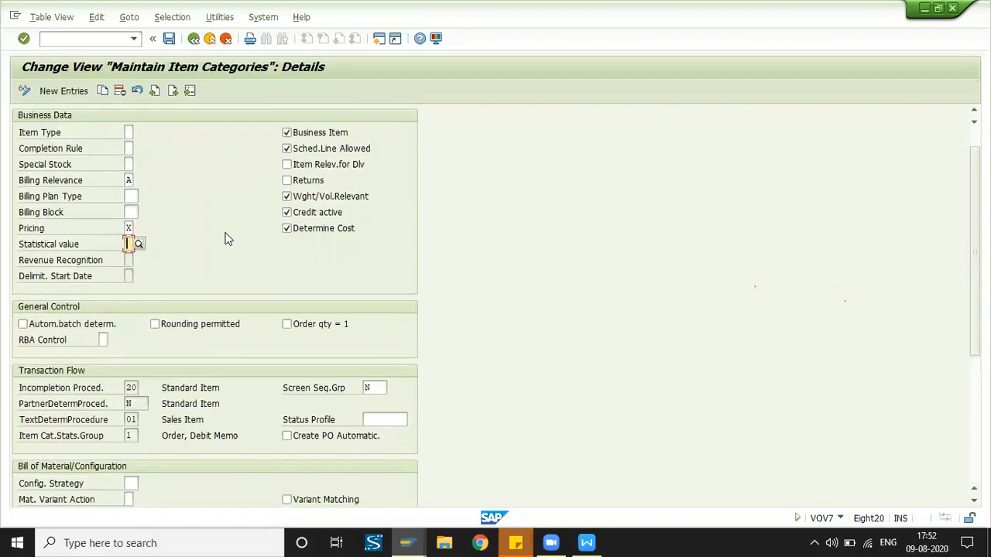
{"action": "scroll", "coordinate": [225, 237], "scroll_direction": "up", "scroll_amount": 1}
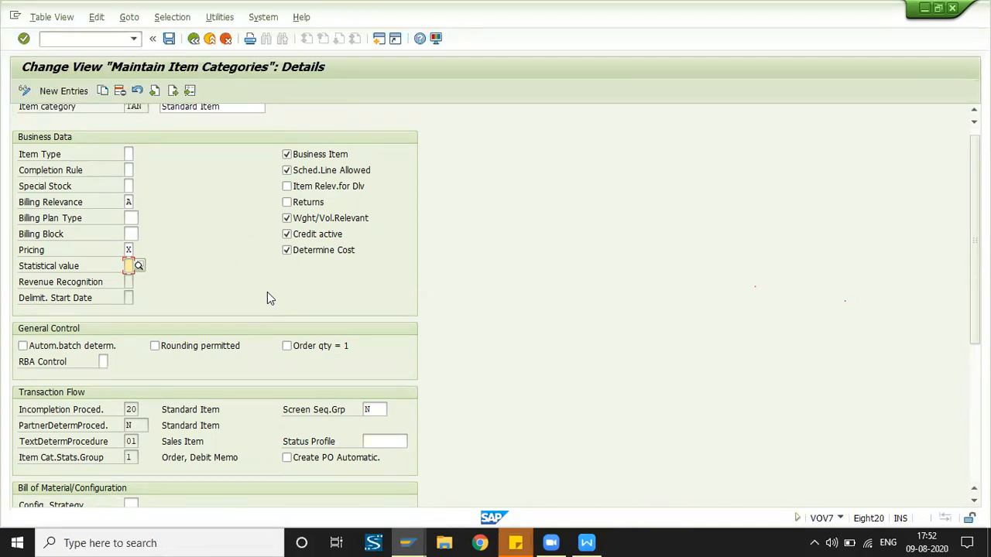
{"action": "left_click", "coordinate": [567, 541]}
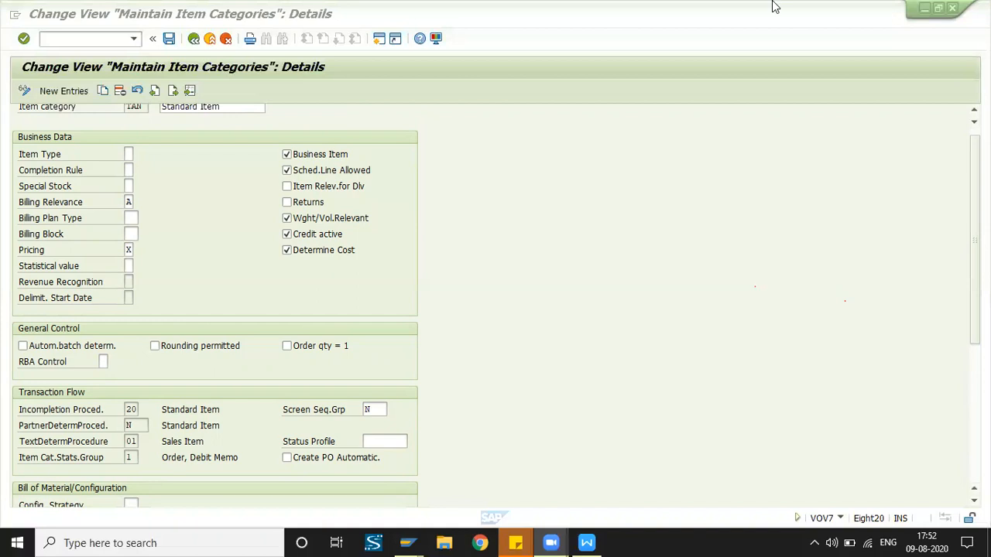
{"action": "left_click", "coordinate": [524, 352]}
- Enable the Order qty = 1 option in the General Control section of item category TAN
{"action": "scroll", "coordinate": [289, 341], "scroll_direction": "down", "scroll_amount": 2}
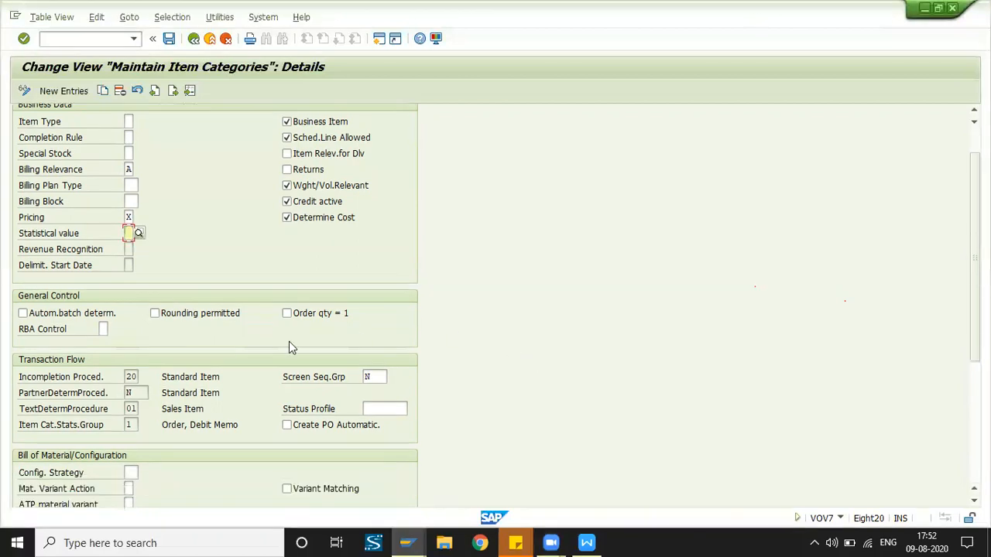
{"action": "scroll", "coordinate": [141, 288], "scroll_direction": "down", "scroll_amount": 1}
{"action": "left_click", "coordinate": [103, 307]}
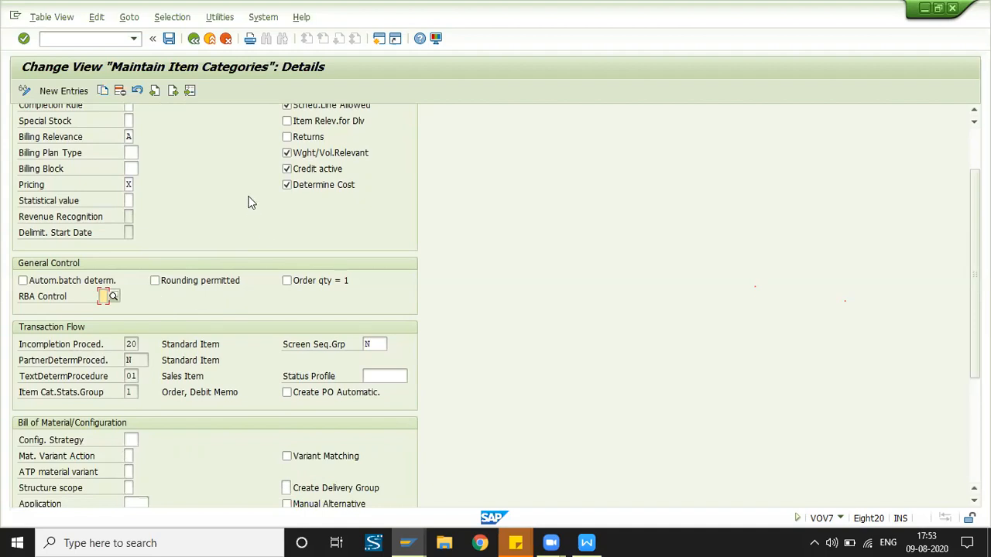
{"action": "left_click", "coordinate": [287, 282]}
{"action": "scroll", "coordinate": [508, 310], "scroll_direction": "down", "scroll_amount": 3}
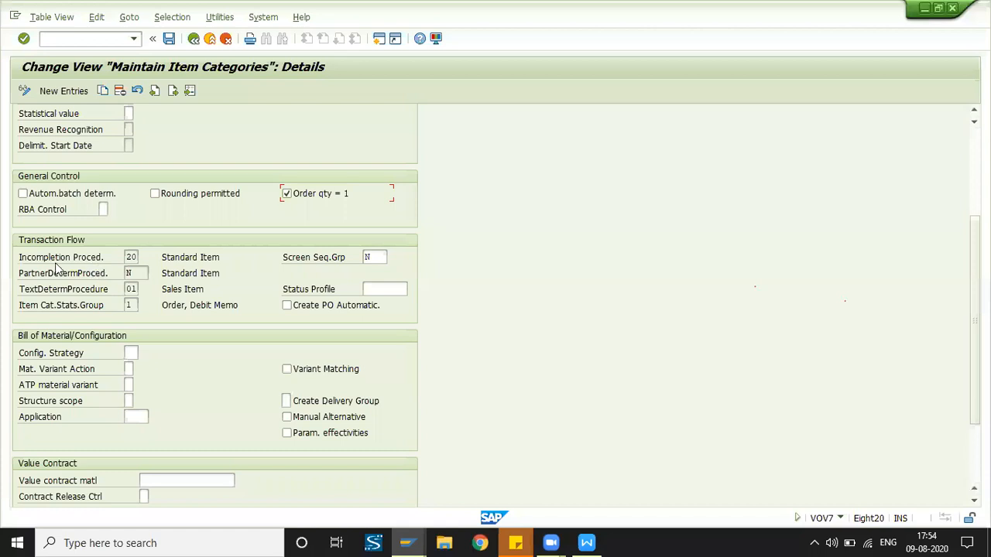
- Review the available incompletion procedures for sales documents, including 11 Sales Order, without choosing one
{"action": "left_click", "coordinate": [138, 257]}
{"action": "left_click", "coordinate": [132, 273]}
{"action": "left_click", "coordinate": [137, 257]}
{"action": "left_click", "coordinate": [144, 258]}
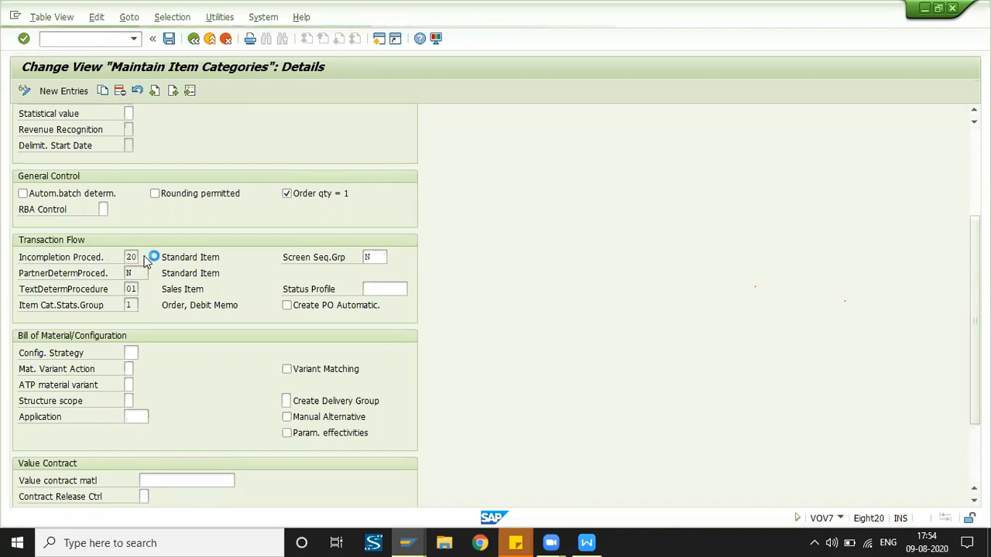
{"action": "left_click_drag", "start_coordinate": [227, 151], "coordinate": [327, 66]}
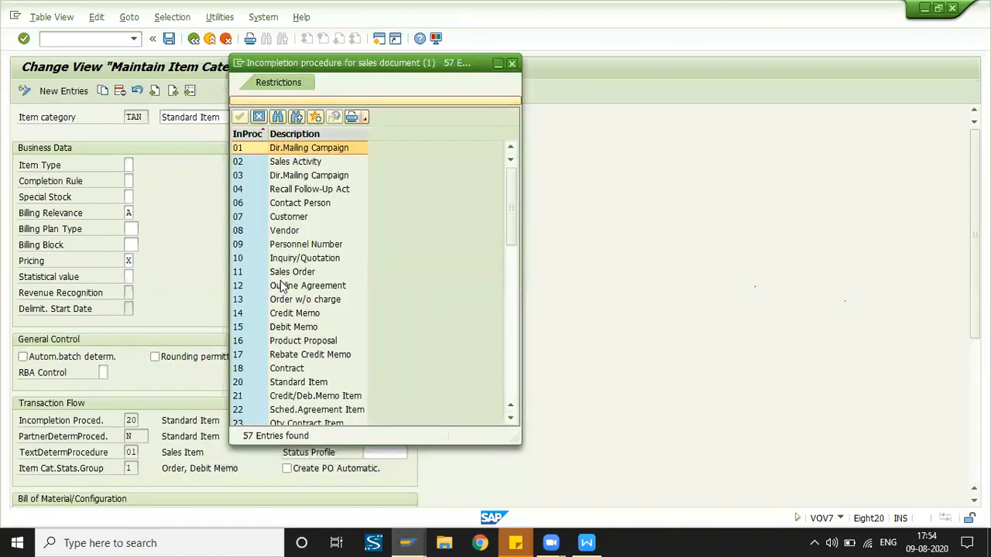
{"action": "left_click", "coordinate": [286, 274]}
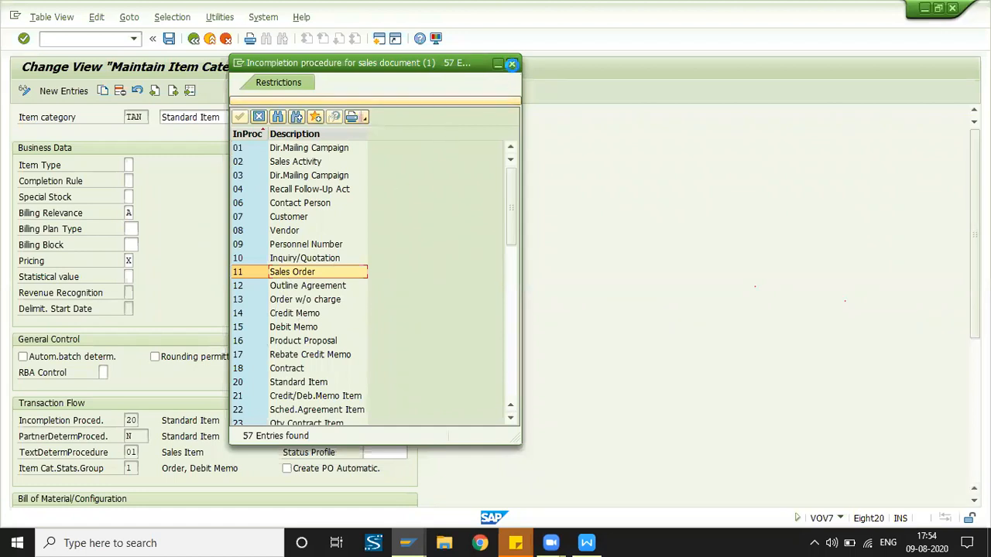
{"action": "left_click", "coordinate": [513, 64]}
- Review the possible values for the Screen Seq.Grp field in the Transaction Flow section
{"action": "scroll", "coordinate": [229, 345], "scroll_direction": "down", "scroll_amount": 5}
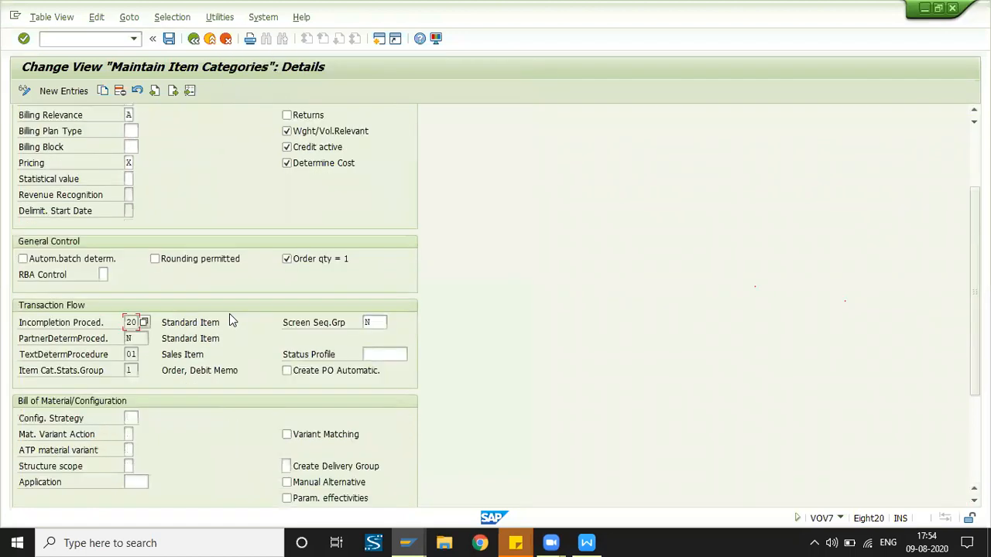
{"action": "left_click", "coordinate": [377, 225]}
{"action": "left_click", "coordinate": [393, 224]}
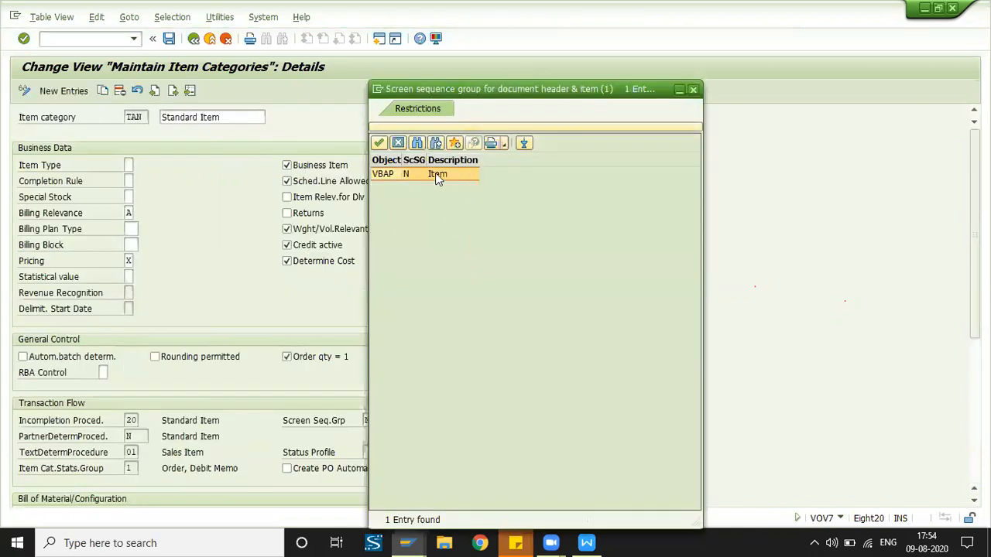
{"action": "left_click", "coordinate": [694, 90]}
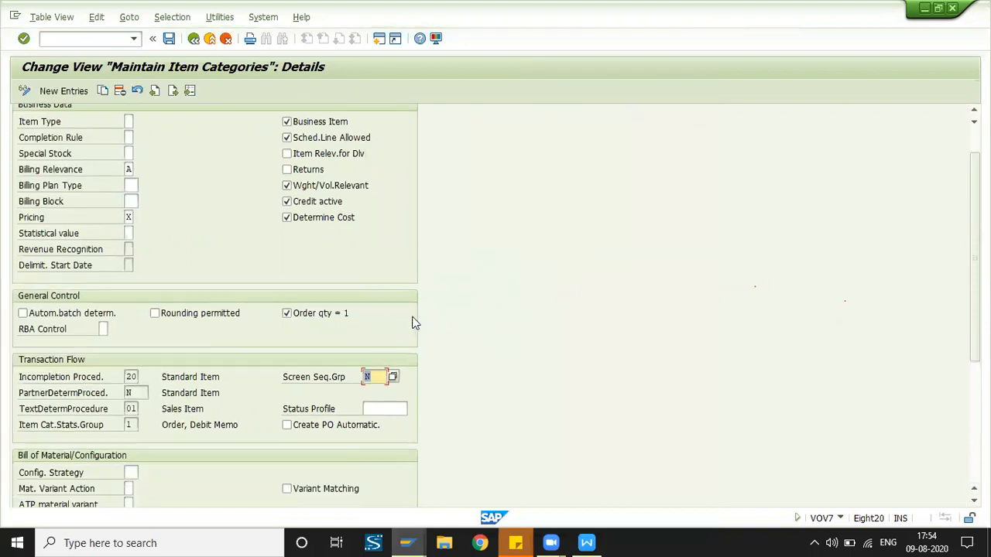
{"action": "scroll", "coordinate": [347, 353], "scroll_direction": "down", "scroll_amount": 3}
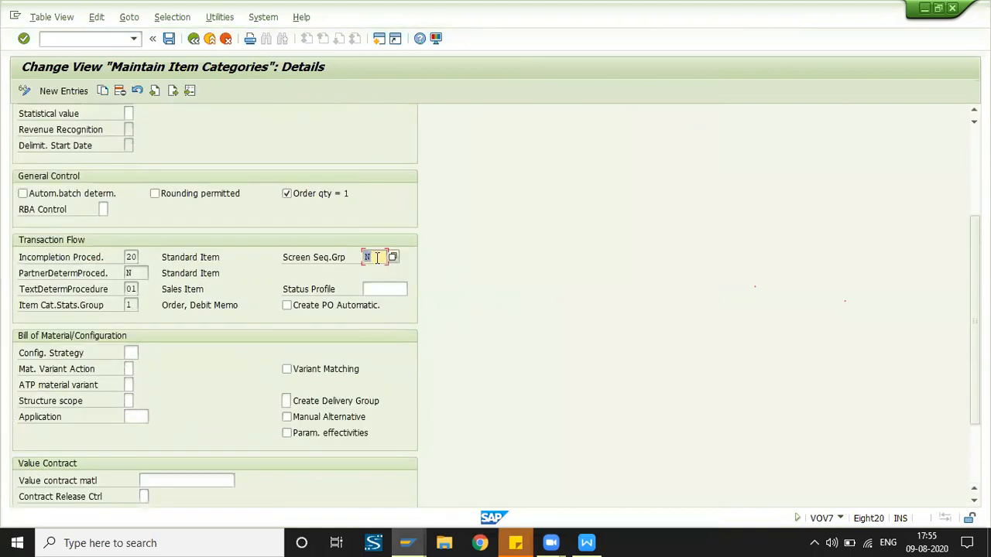
{"action": "left_click", "coordinate": [379, 257]}
{"action": "scroll", "coordinate": [189, 283], "scroll_direction": "down", "scroll_amount": 1}
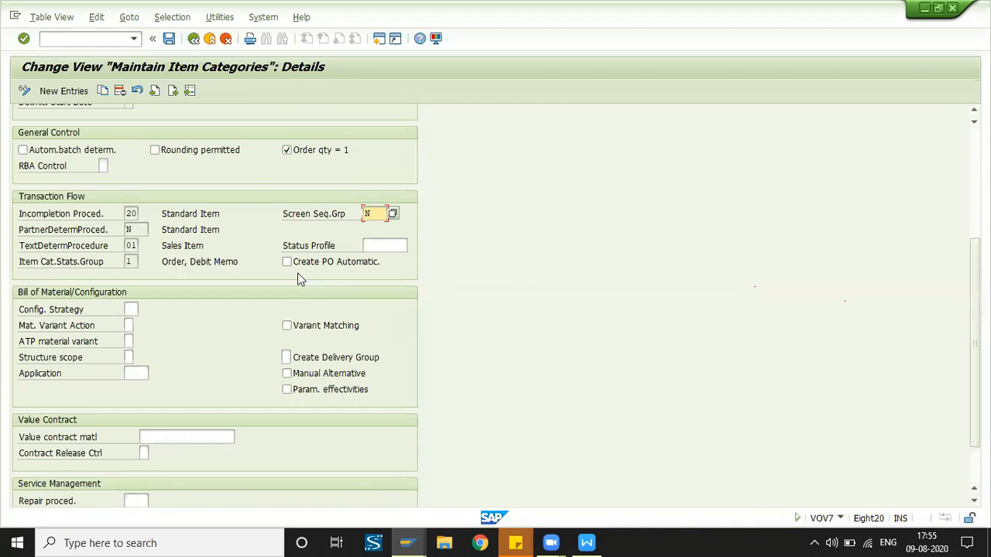
- Examine the Status Profile field and the Bill of Material, Value Contract and Service Management sections below it
{"action": "left_click", "coordinate": [384, 246]}
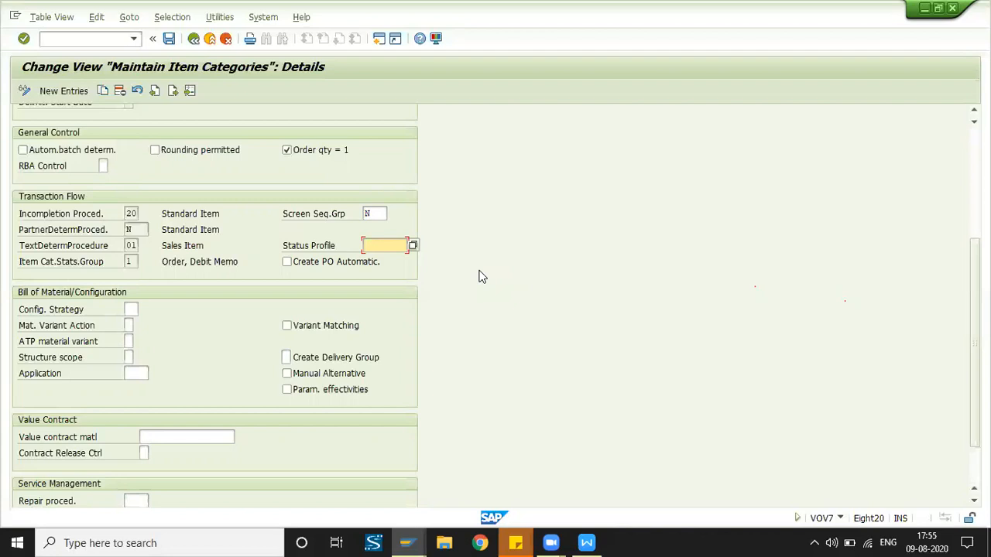
{"action": "left_click", "coordinate": [380, 215]}
{"action": "left_click", "coordinate": [376, 245]}
{"action": "scroll", "coordinate": [276, 305], "scroll_direction": "down", "scroll_amount": 3}
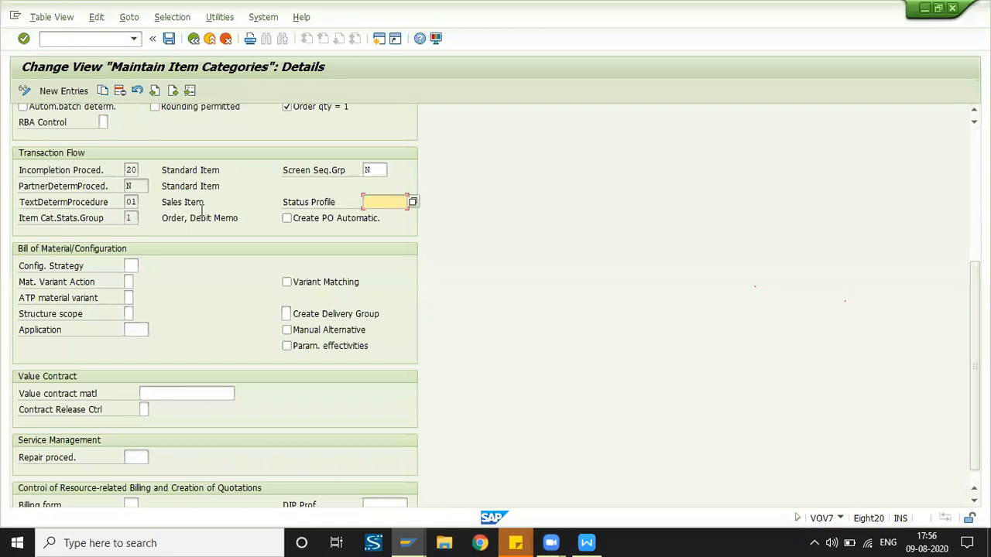
{"action": "scroll", "coordinate": [228, 217], "scroll_direction": "down", "scroll_amount": 2}
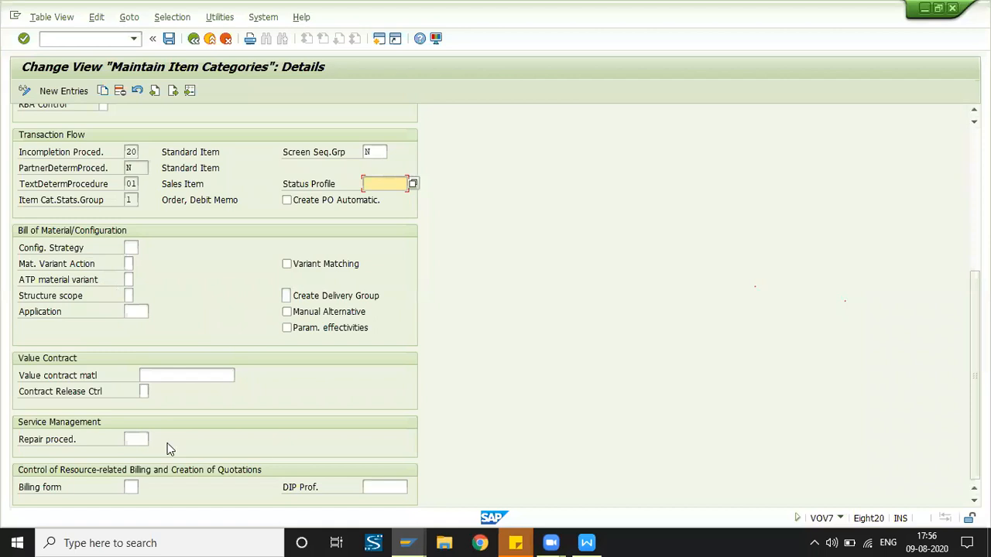
- Review all settings of item category TAN again, from Business Data down to the resource-related billing section
{"action": "scroll", "coordinate": [221, 370], "scroll_direction": "up", "scroll_amount": 4}
{"action": "scroll", "coordinate": [219, 367], "scroll_direction": "up", "scroll_amount": 10}
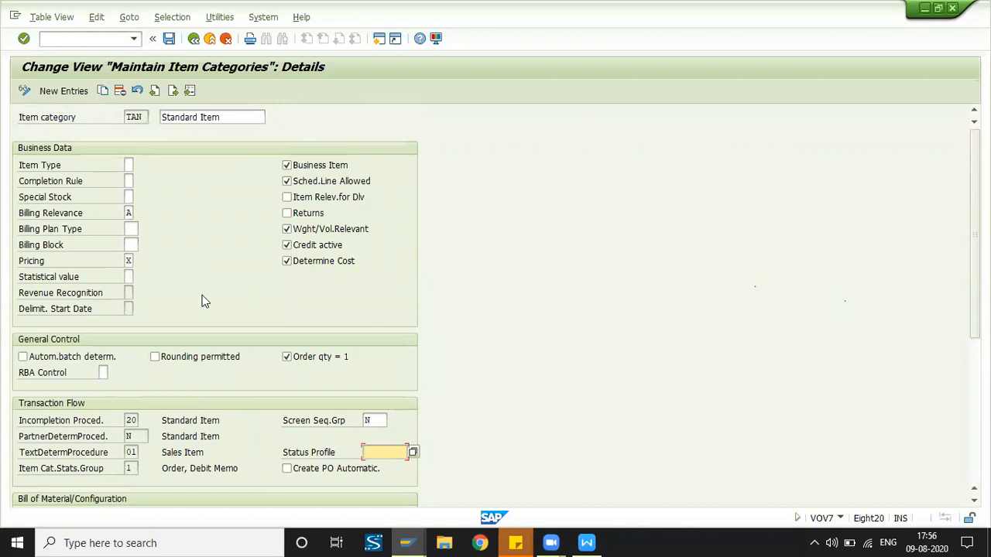
{"action": "scroll", "coordinate": [165, 304], "scroll_direction": "down", "scroll_amount": 3}
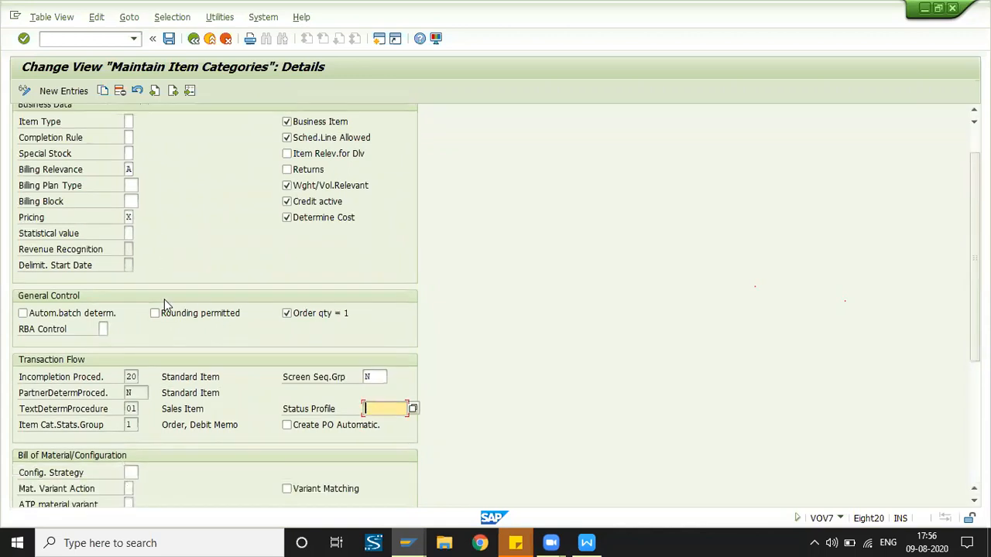
{"action": "scroll", "coordinate": [165, 304], "scroll_direction": "up", "scroll_amount": 2}
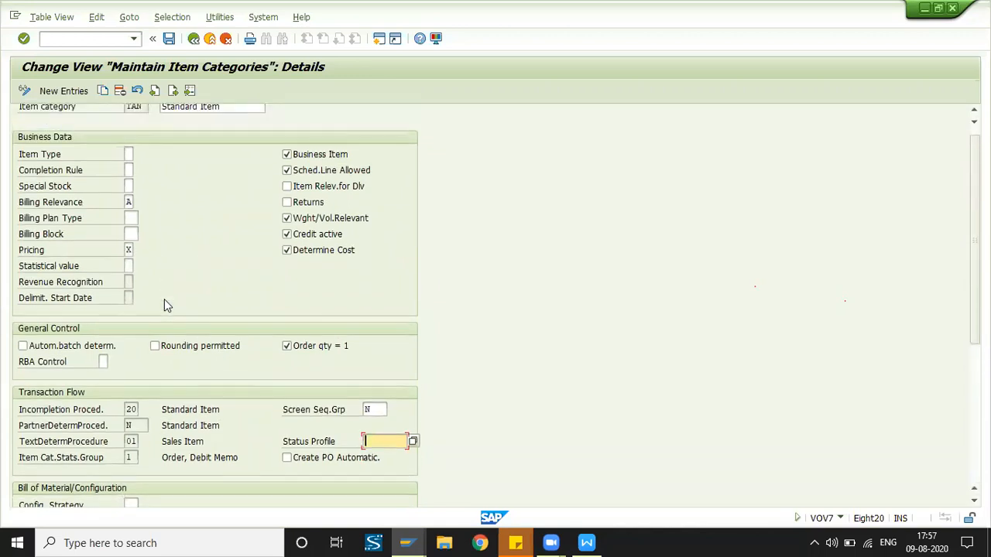
{"action": "scroll", "coordinate": [166, 302], "scroll_direction": "down", "scroll_amount": 3}
{"action": "scroll", "coordinate": [172, 304], "scroll_direction": "down", "scroll_amount": 12}
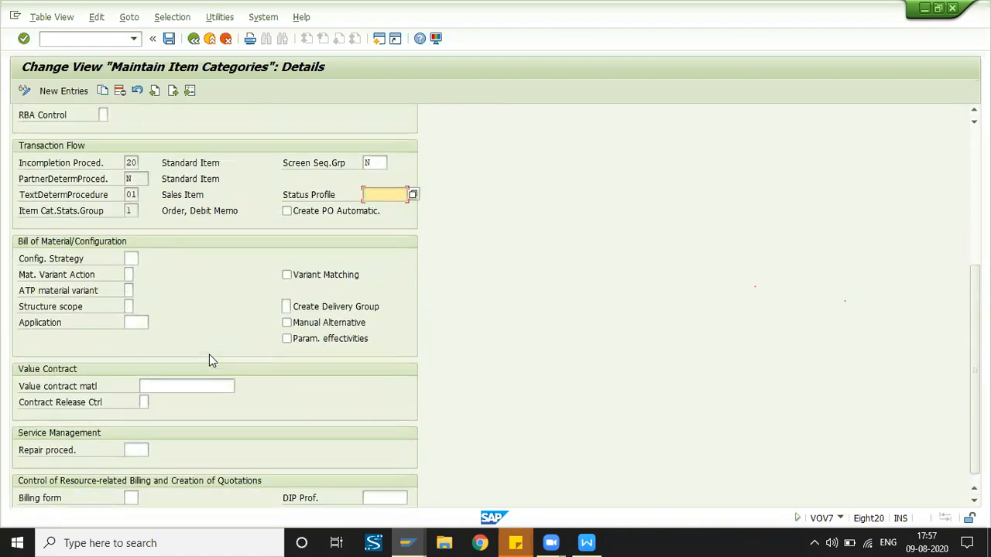
{"action": "scroll", "coordinate": [209, 360], "scroll_direction": "up", "scroll_amount": 11}
{"action": "scroll", "coordinate": [210, 354], "scroll_direction": "up", "scroll_amount": 4}
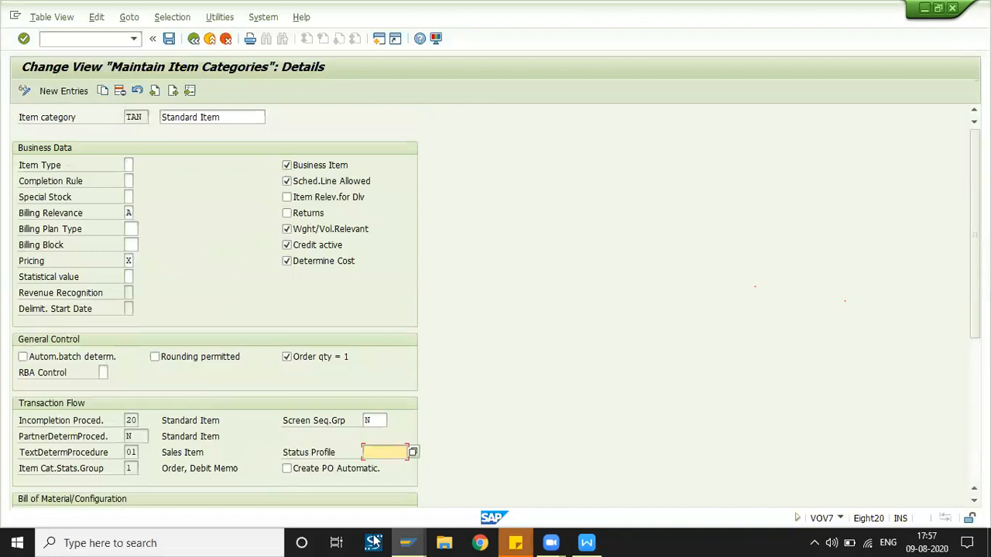
- Open transaction VA01 in a new session and start a sales order of type OR
{"action": "mouse_move", "coordinate": [408, 543]}
{"action": "left_click", "coordinate": [475, 478]}
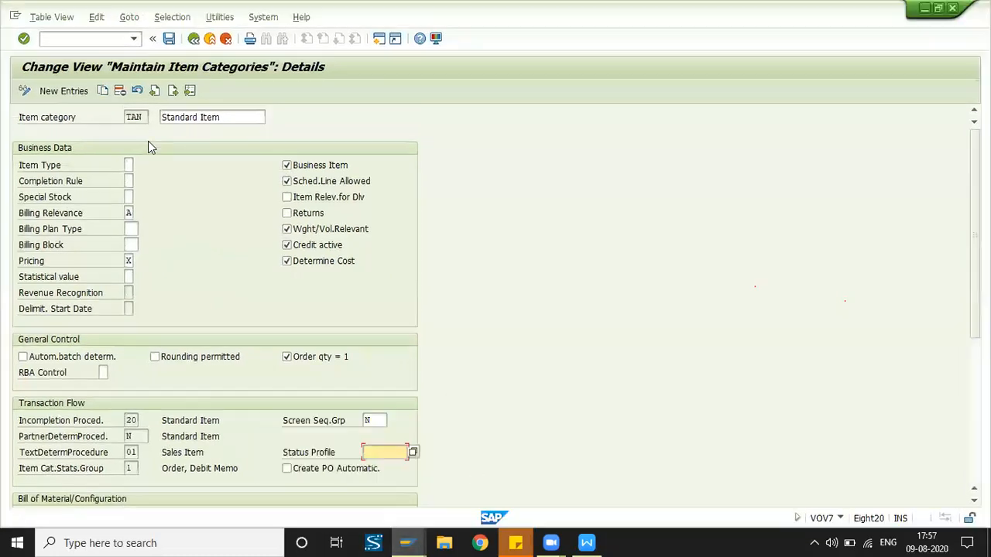
{"action": "left_click", "coordinate": [79, 38]}
{"action": "type", "text": "/ova0"}
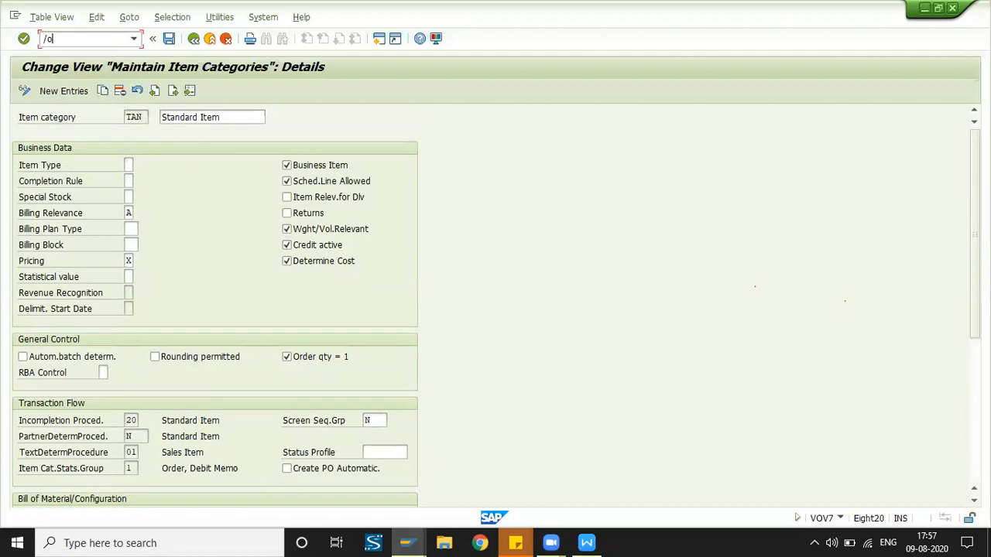
{"action": "type", "text": "1"}
{"action": "key", "text": "Return"}
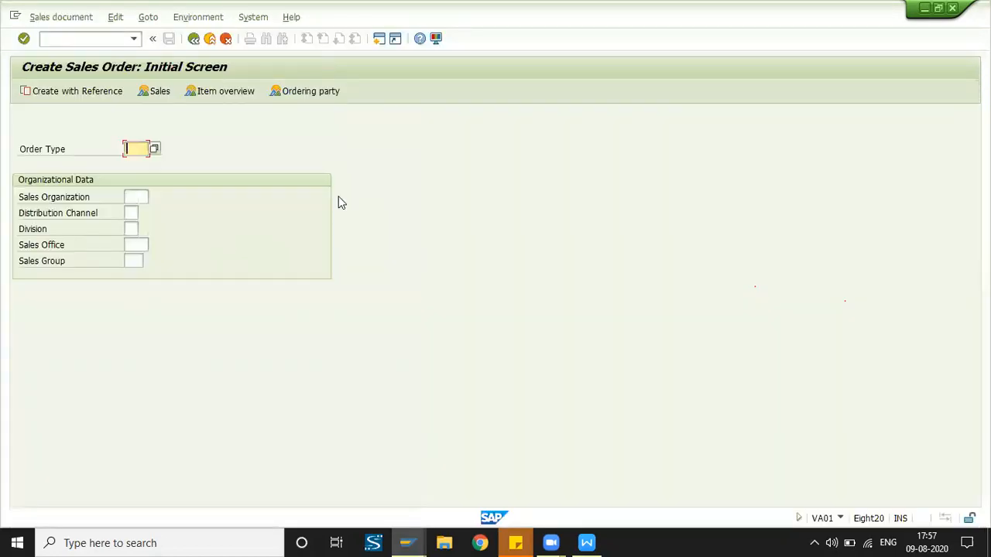
{"action": "type", "text": "or"}
{"action": "key", "text": "Return"}
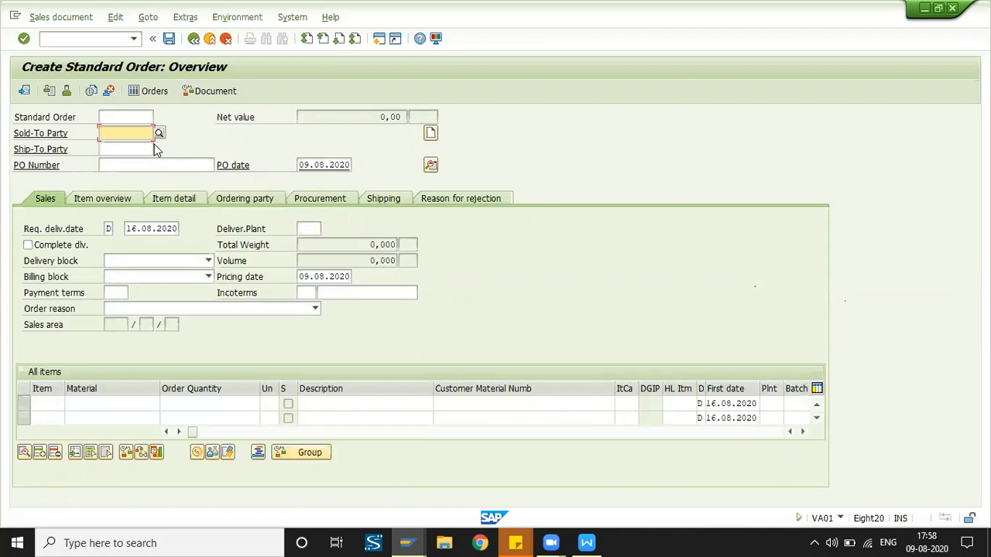
- Enter the sold-to party's customer number and the PO number test in the order header
{"action": "left_click", "coordinate": [137, 147]}
{"action": "key", "text": "Tab"}
{"action": "key", "text": "Tab"}
{"action": "type", "text": "test"}
{"action": "key", "text": "Return"}
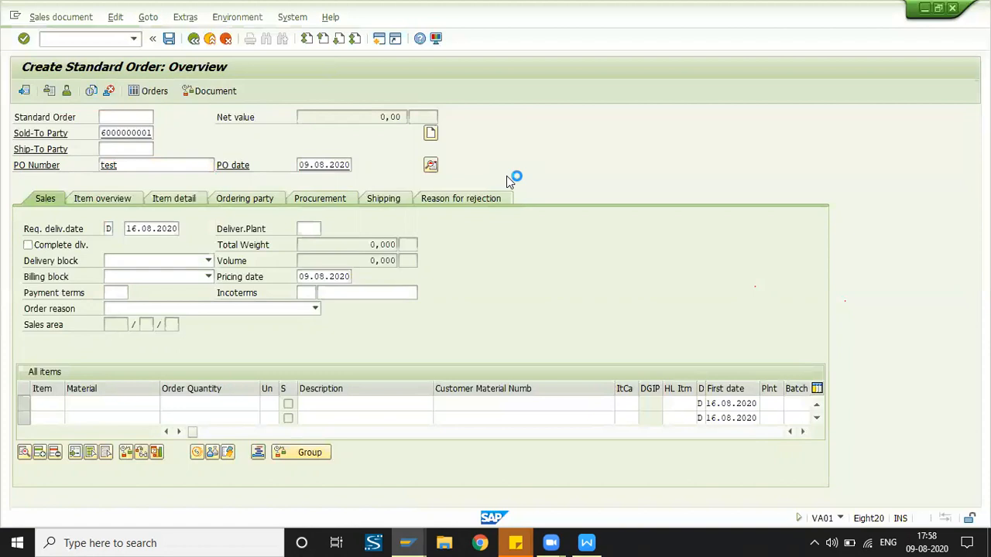
{"action": "left_click", "coordinate": [131, 406]}
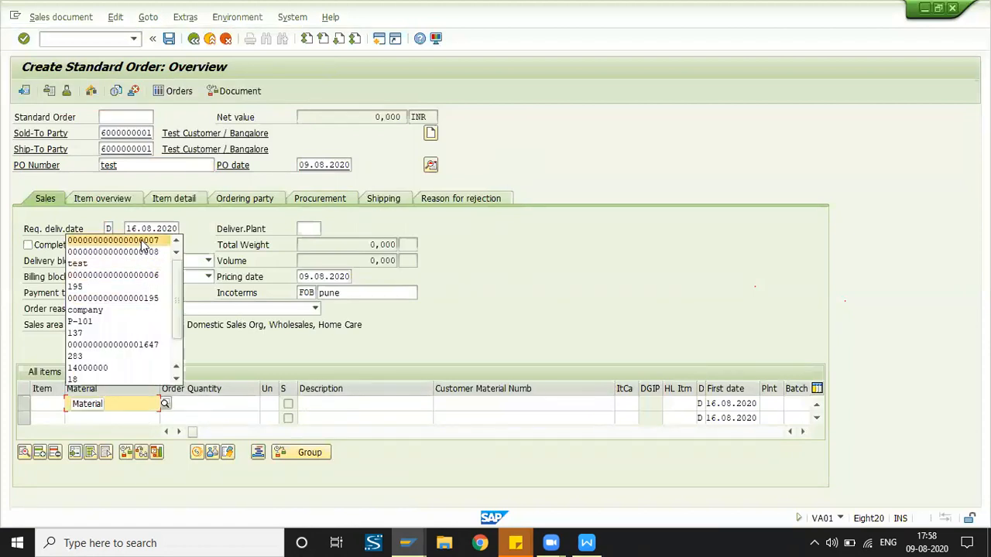
{"action": "left_click", "coordinate": [146, 275]}
{"action": "key", "text": "Tab"}
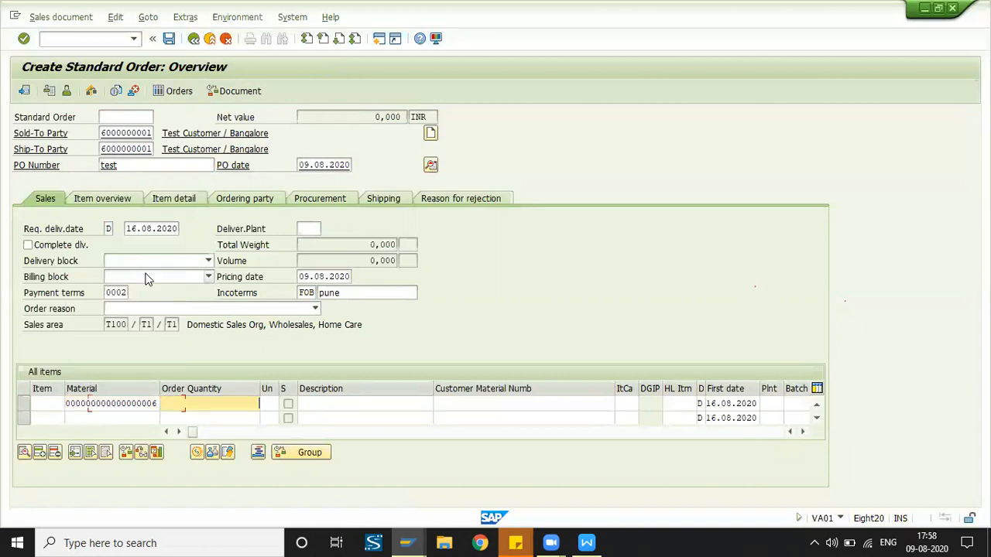
{"action": "type", "text": "1"}
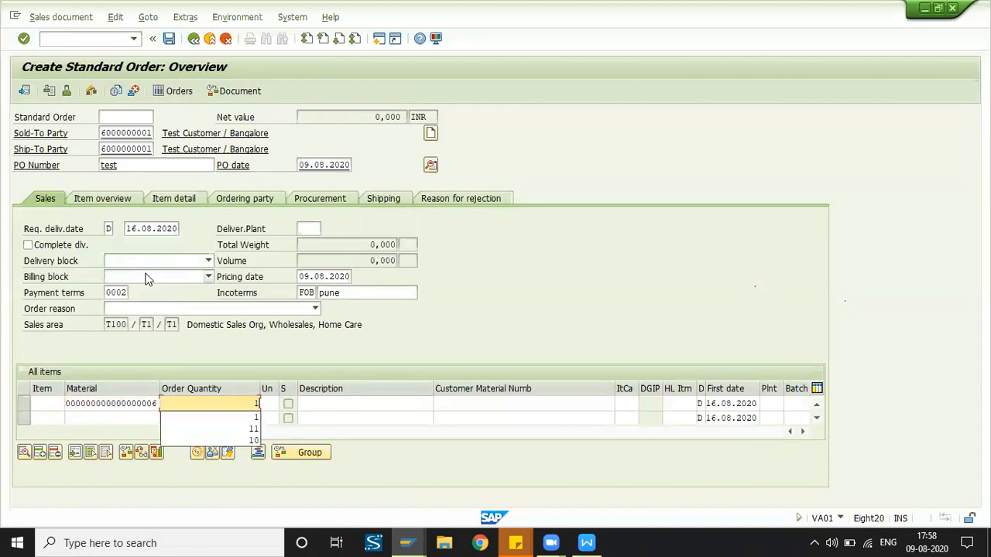
{"action": "key", "text": "Return"}
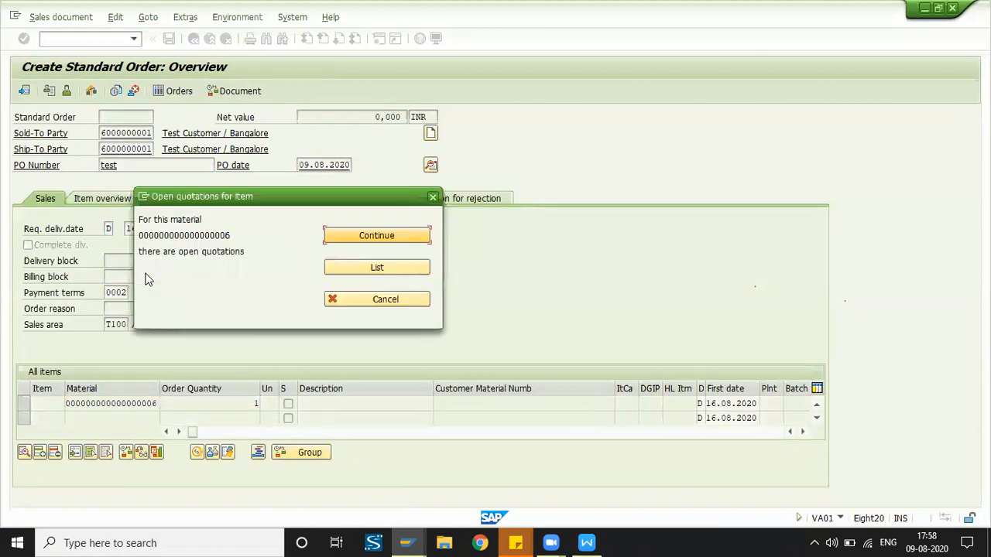
{"action": "key", "text": "Return"}
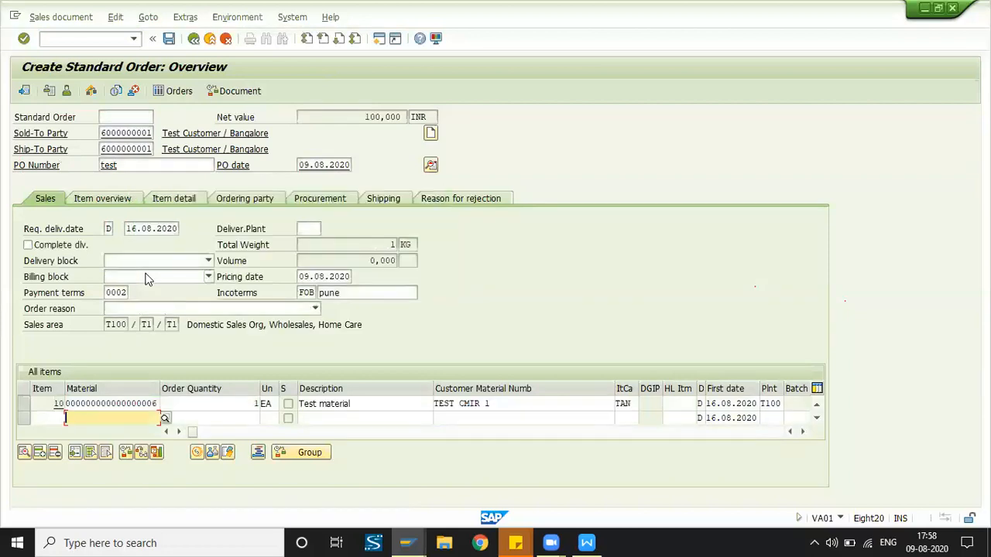
- Switch to the VOV7 session and save item category TAN with Order qty = 1 active
{"action": "left_click", "coordinate": [876, 475]}
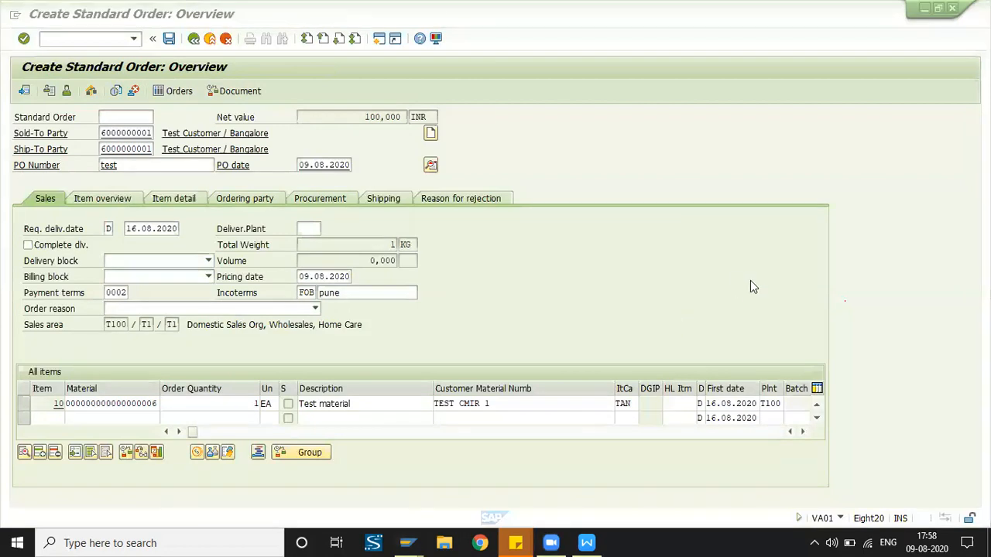
{"action": "left_click", "coordinate": [590, 318]}
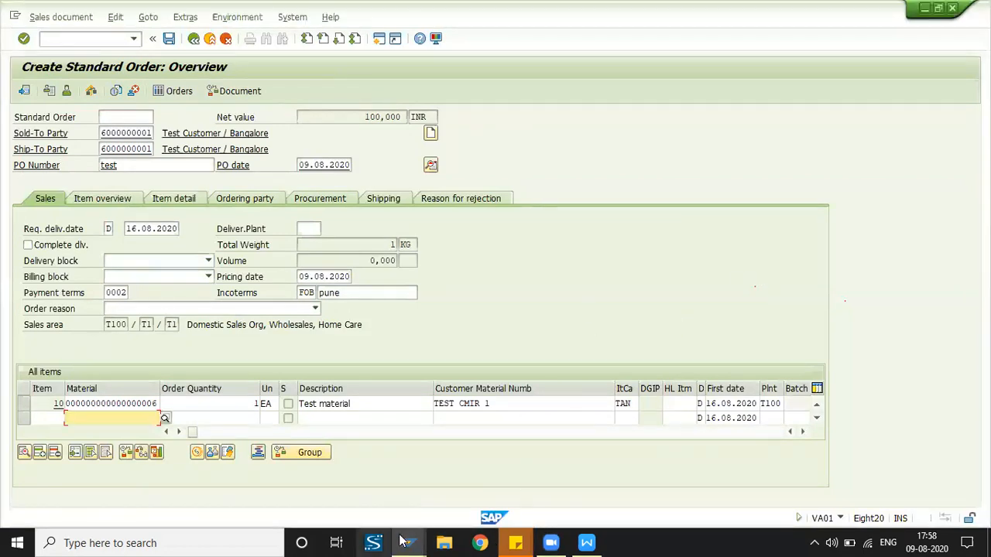
{"action": "mouse_move", "coordinate": [404, 542]}
{"action": "left_click", "coordinate": [357, 475]}
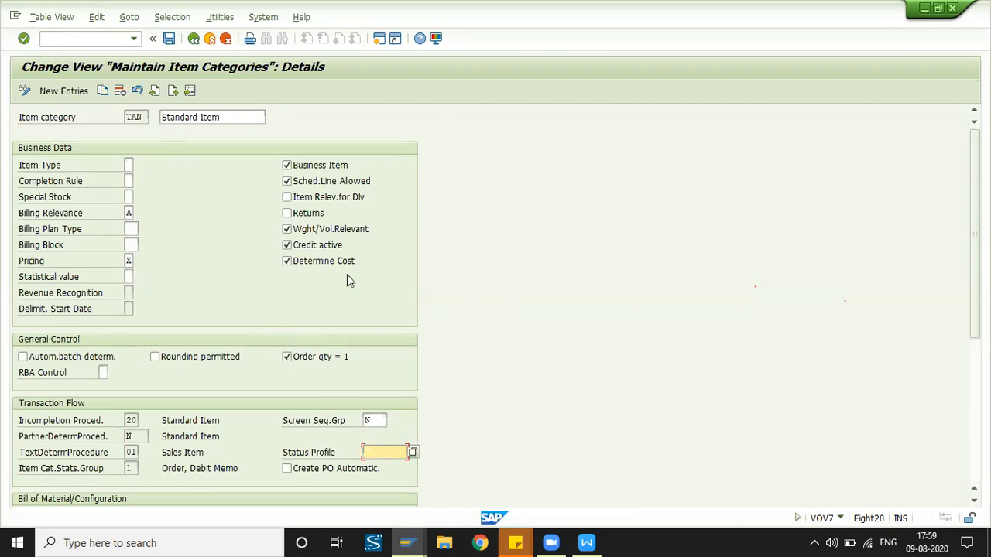
{"action": "left_click", "coordinate": [169, 38]}
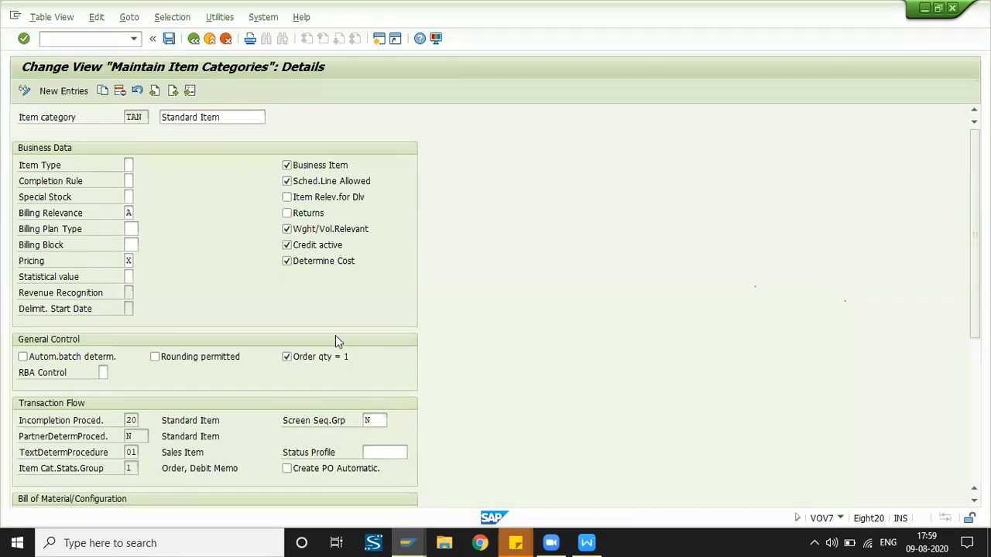
{"action": "left_click", "coordinate": [212, 231]}
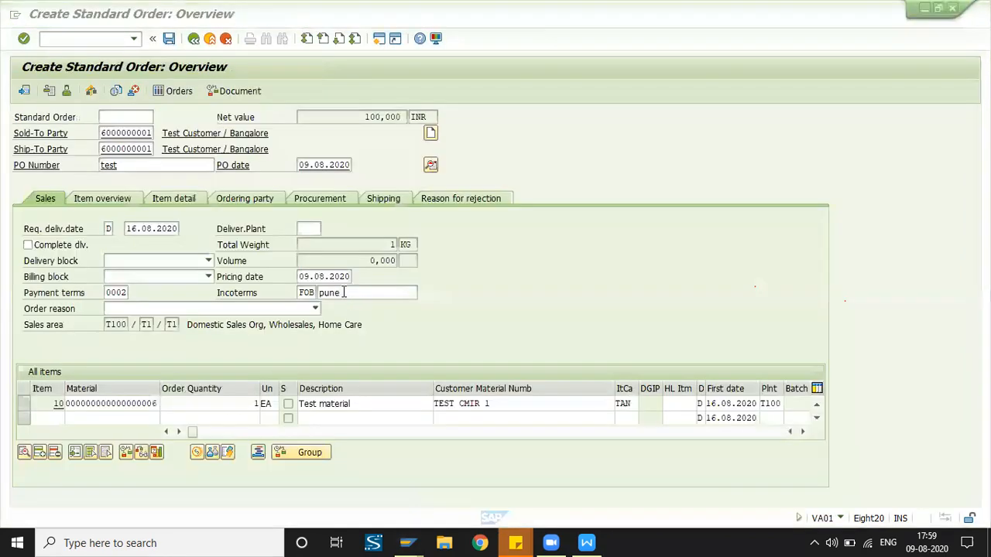
- Discard the current sales order and restart VA01 with a new standard order of type OR
{"action": "left_click", "coordinate": [77, 41]}
{"action": "type", "text": "/"}
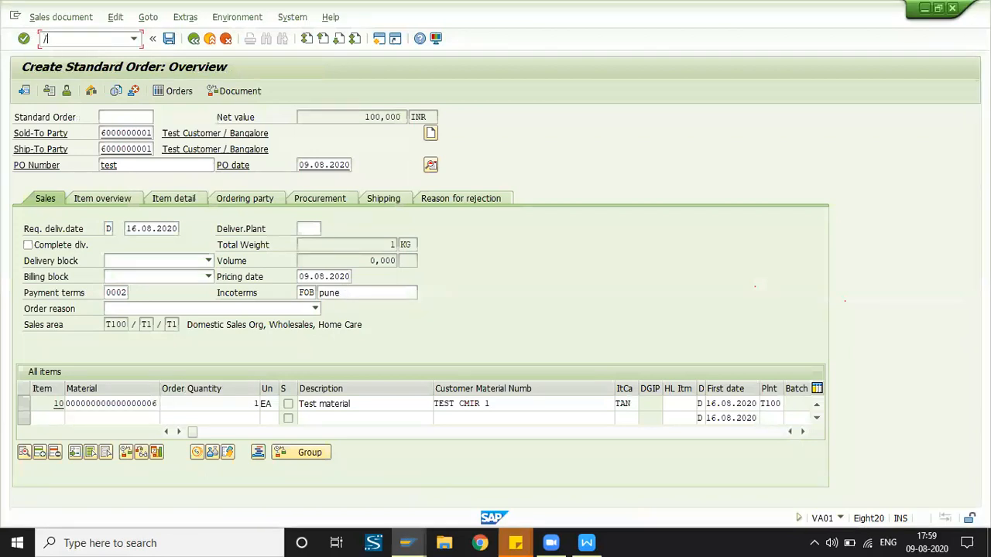
{"action": "type", "text": "nva01"}
{"action": "key", "text": "Return"}
{"action": "key", "text": "Return"}
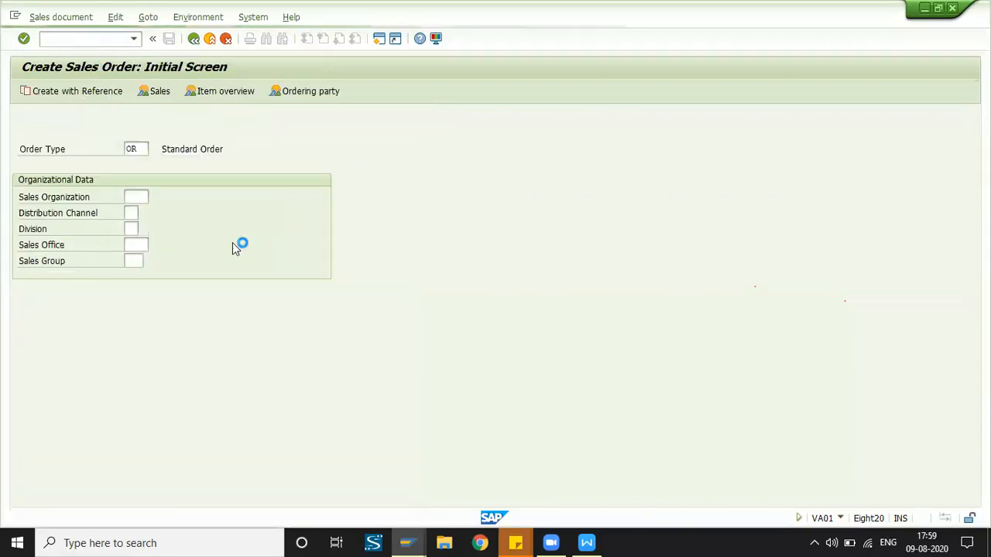
- Fill in the new order's sold-to party customer number and the PO number text
{"action": "left_click", "coordinate": [128, 133]}
{"action": "left_click", "coordinate": [128, 145]}
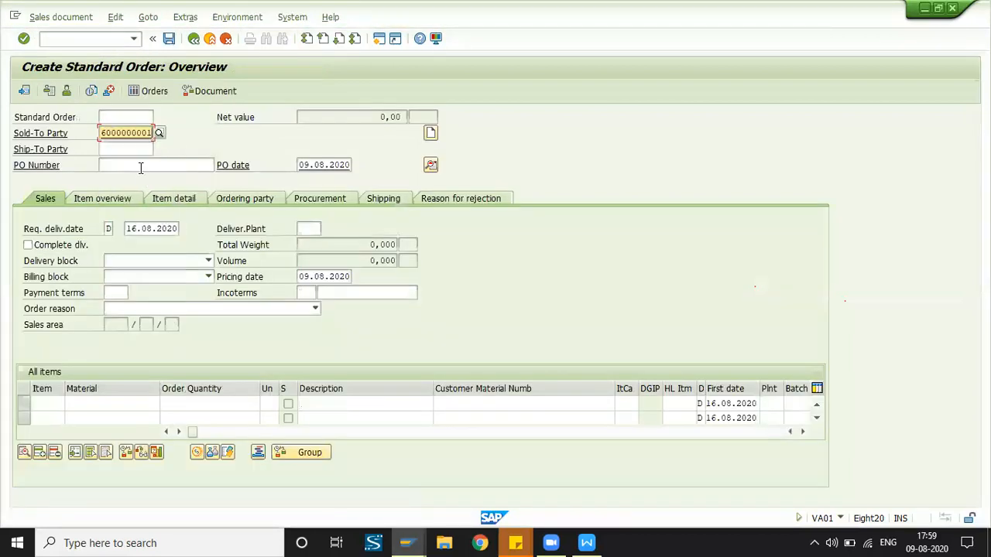
{"action": "left_click", "coordinate": [140, 165]}
{"action": "type", "text": "text"}
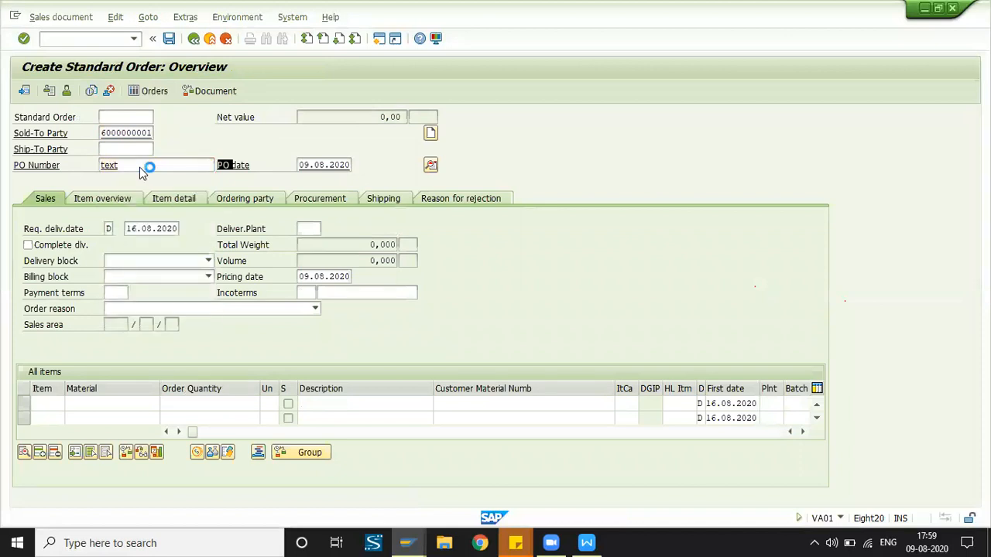
{"action": "key", "text": "Return"}
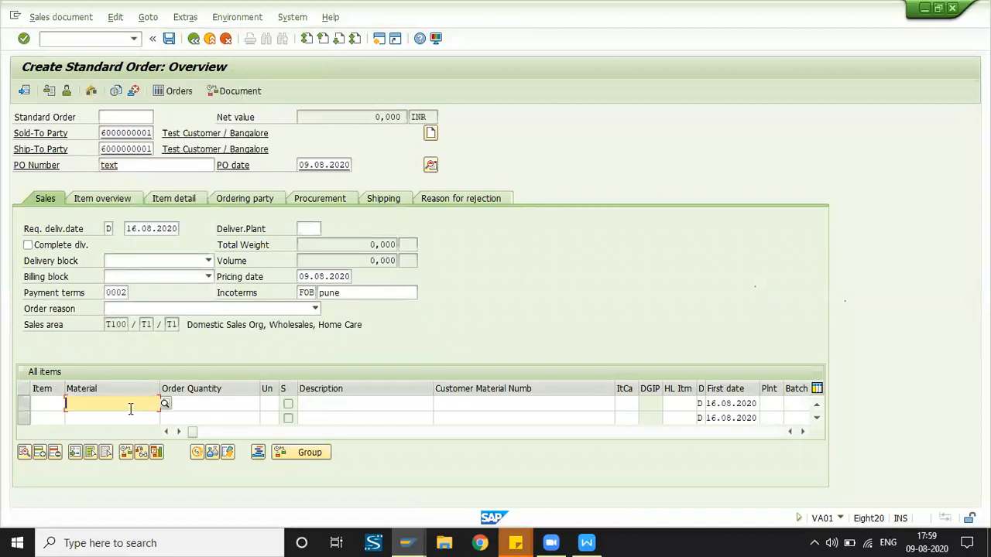
{"action": "left_click", "coordinate": [136, 402]}
{"action": "left_click", "coordinate": [112, 240]}
{"action": "left_click", "coordinate": [242, 400]}
{"action": "type", "text": "2"}
{"action": "key", "text": "Return"}
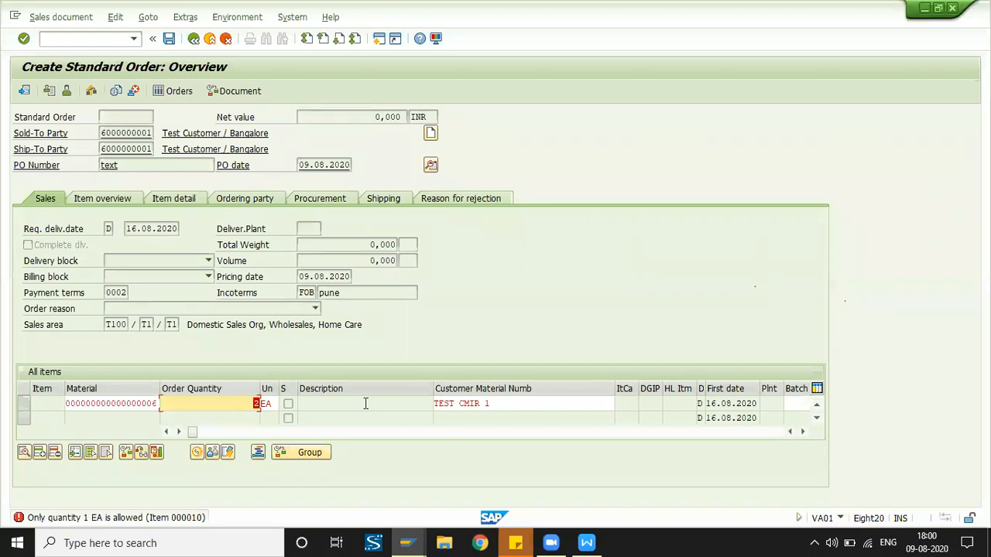
{"action": "key", "text": "Return"}
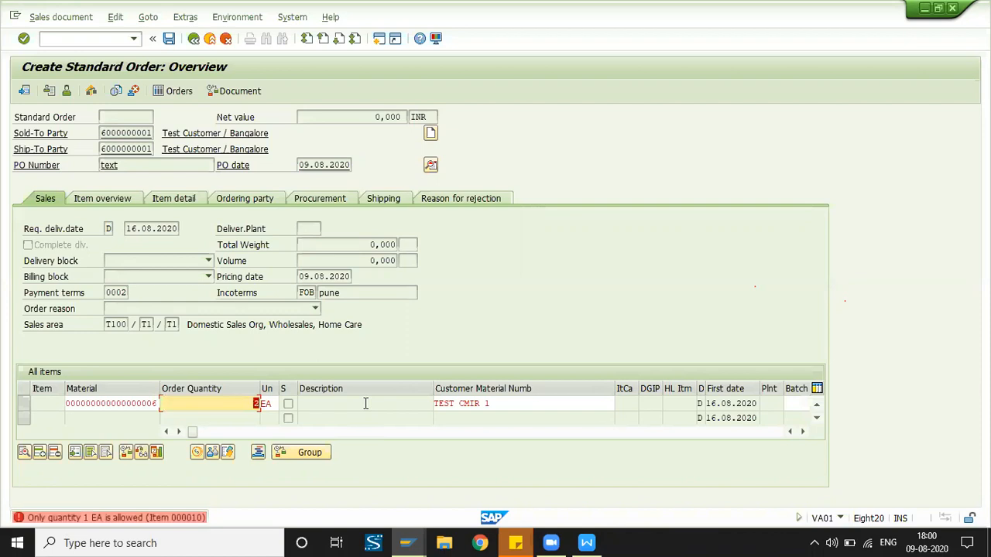
- Deactivate Order qty = 1 for item category TAN in the VOV7 session, save it and return to the sales order
{"action": "key", "text": "alt+Tab"}
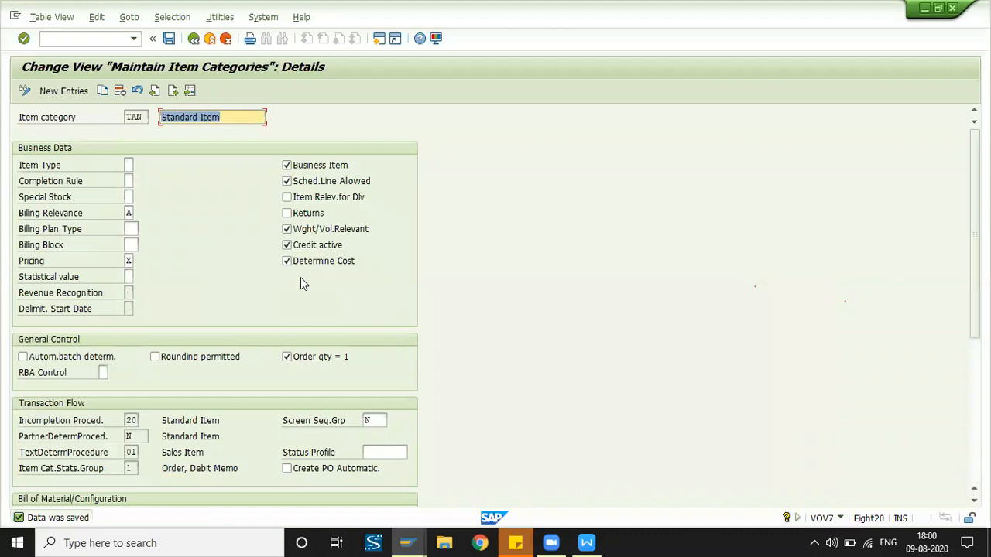
{"action": "left_click", "coordinate": [286, 357]}
{"action": "key", "text": "alt+Tab"}
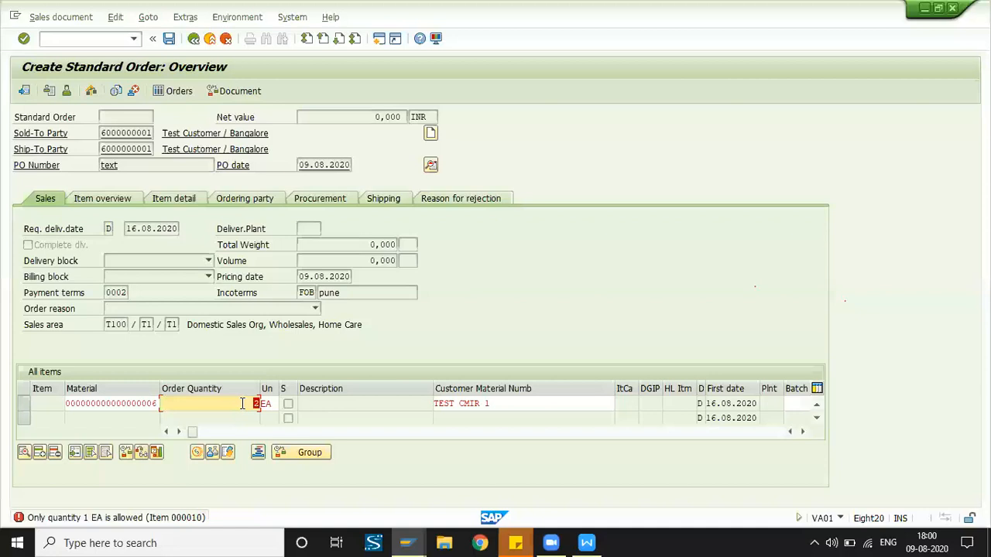
- Restart VA01 in place of the blocked order and begin another standard order of type OR
{"action": "left_click", "coordinate": [104, 39]}
{"action": "type", "text": "/nva0"}
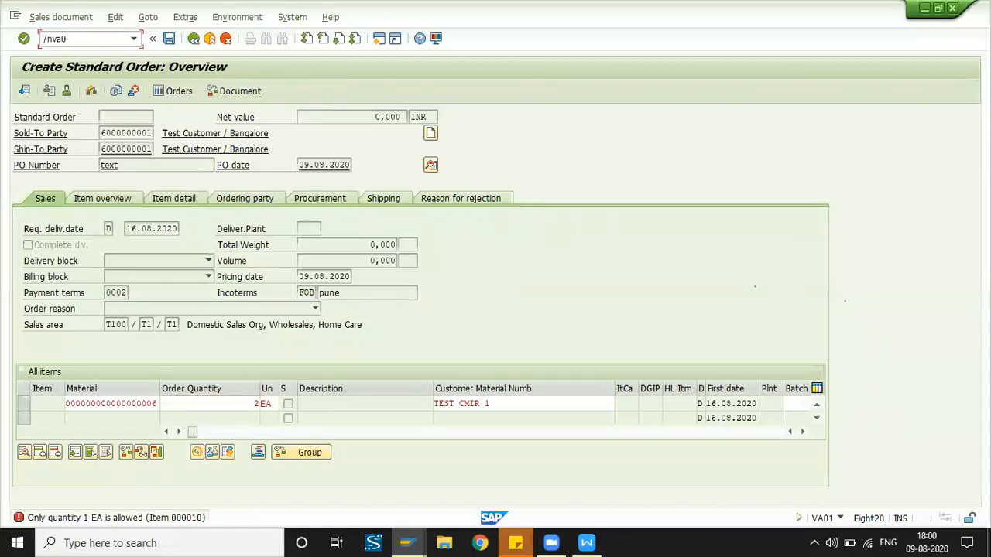
{"action": "type", "text": "1"}
{"action": "key", "text": "Return"}
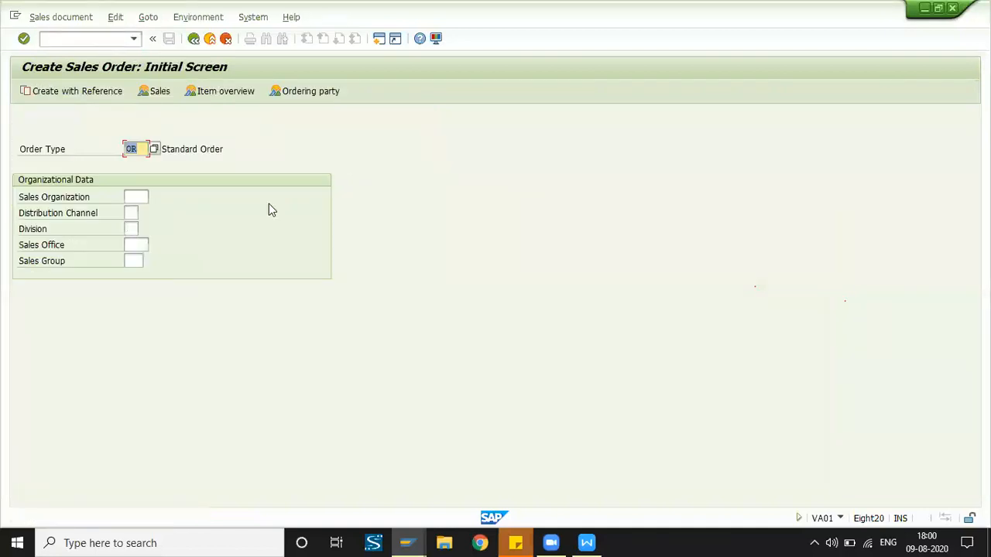
{"action": "key", "text": "Return"}
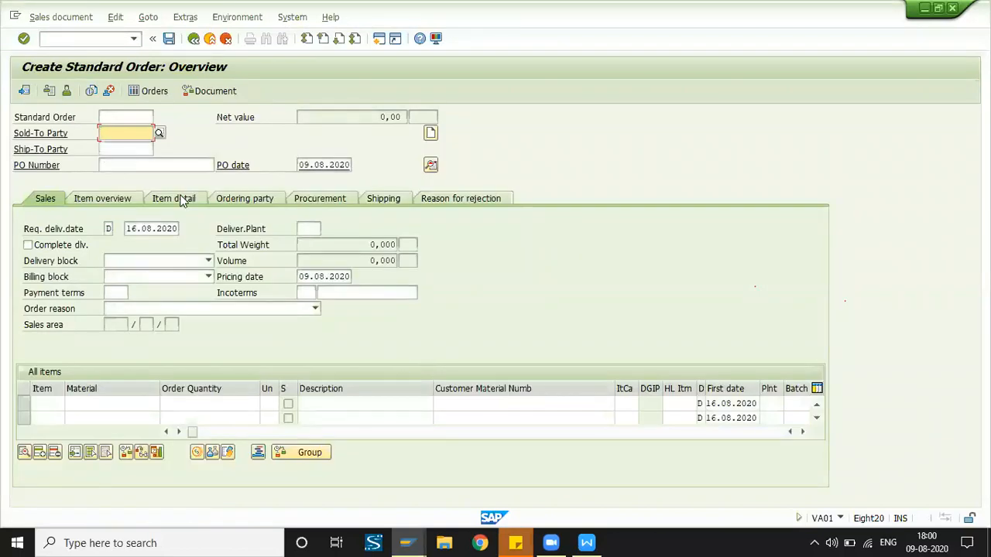
- Enter the sold-to party's customer number and the PO number test in the restarted order
{"action": "left_click", "coordinate": [117, 148]}
{"action": "left_click", "coordinate": [117, 133]}
{"action": "left_click", "coordinate": [118, 144]}
{"action": "left_click", "coordinate": [130, 162]}
{"action": "type", "text": "test"}
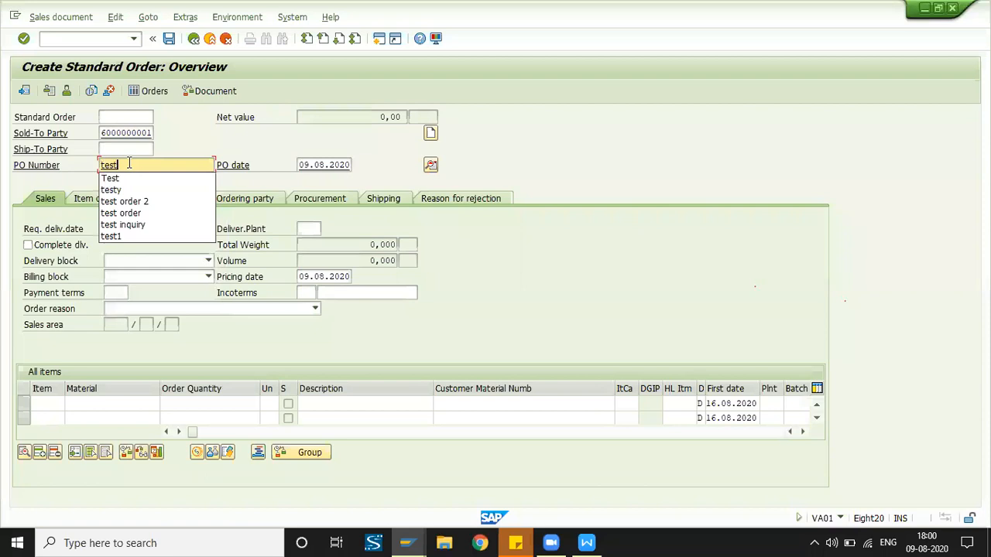
{"action": "key", "text": "Return"}
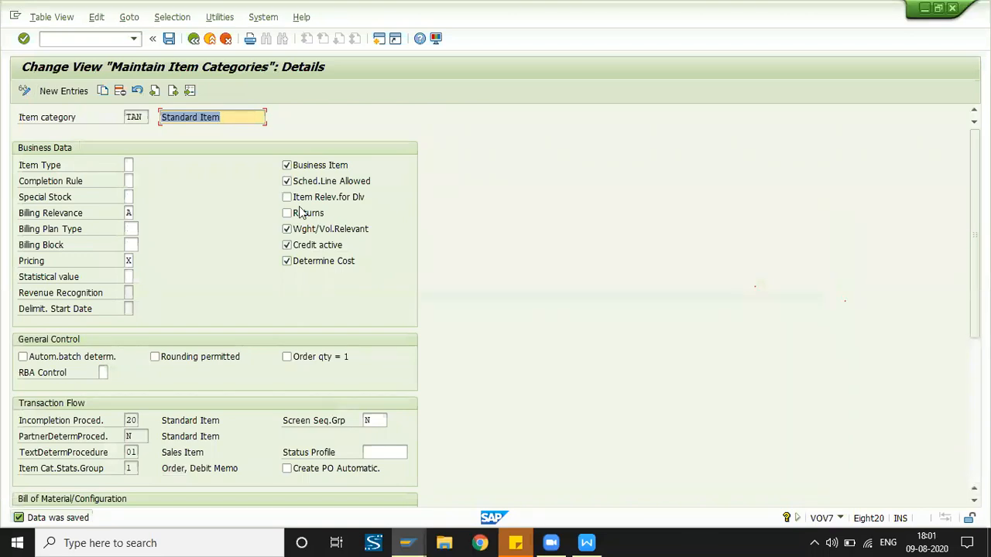
{"action": "left_click", "coordinate": [288, 168]}
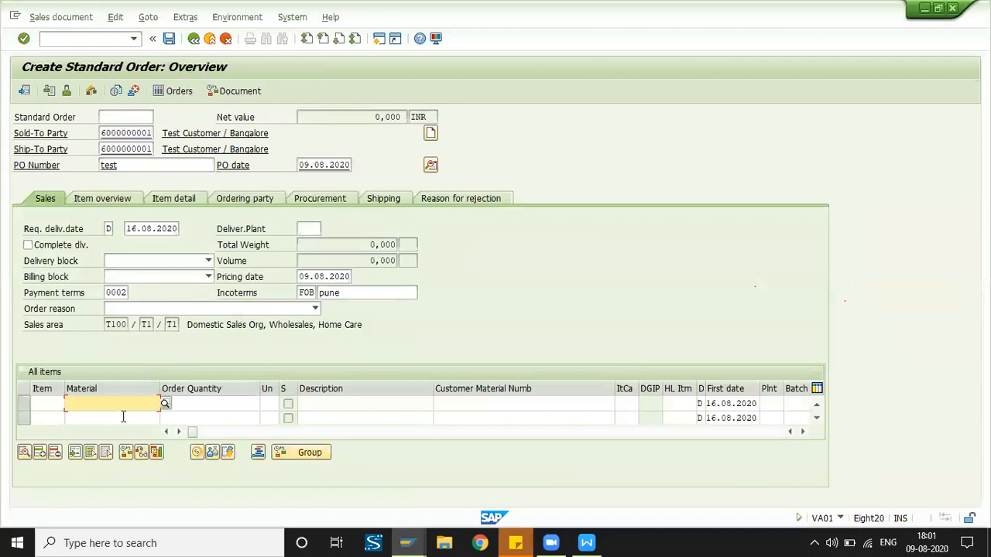
{"action": "key", "text": "Return"}
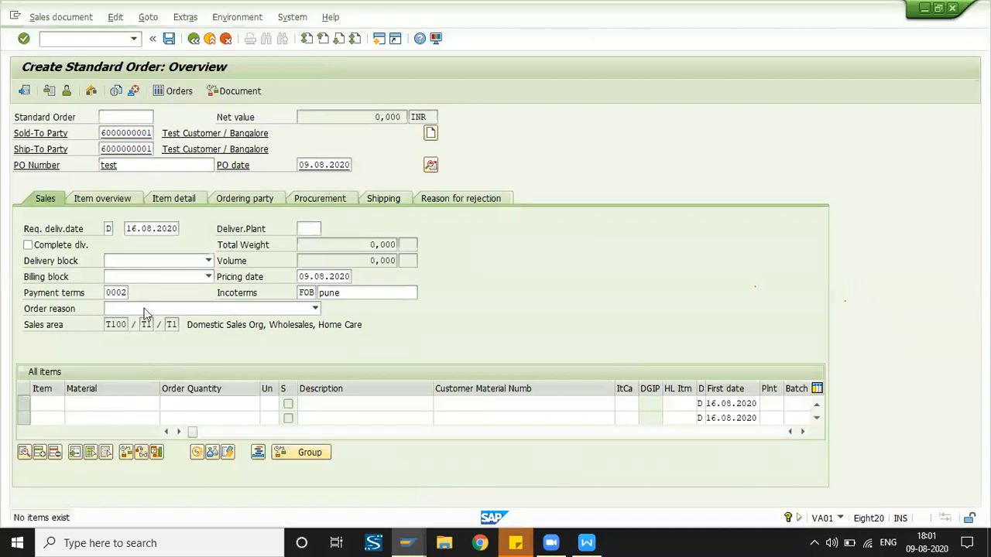
{"action": "left_click", "coordinate": [118, 408]}
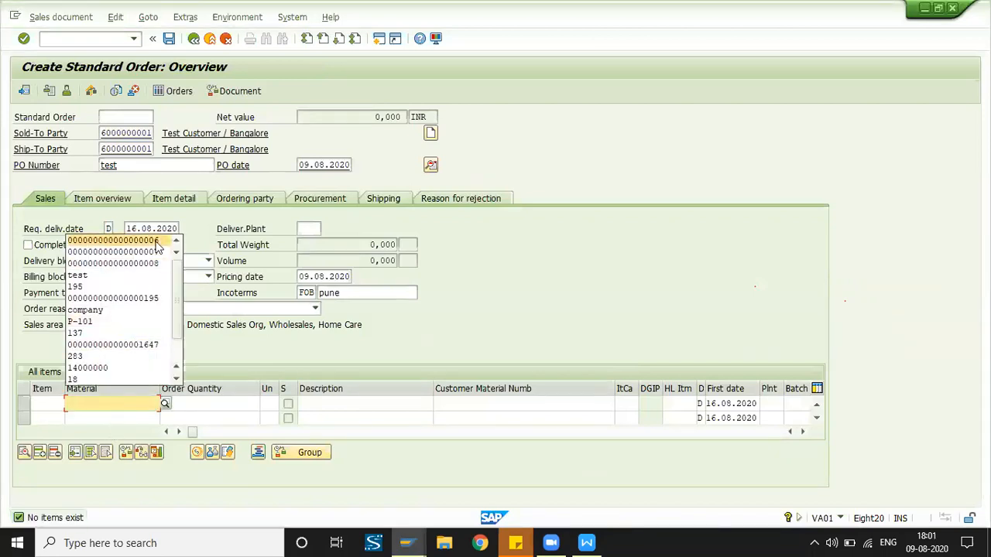
{"action": "left_click", "coordinate": [116, 261]}
{"action": "left_click", "coordinate": [225, 406]}
{"action": "type", "text": "2"}
{"action": "key", "text": "Return"}
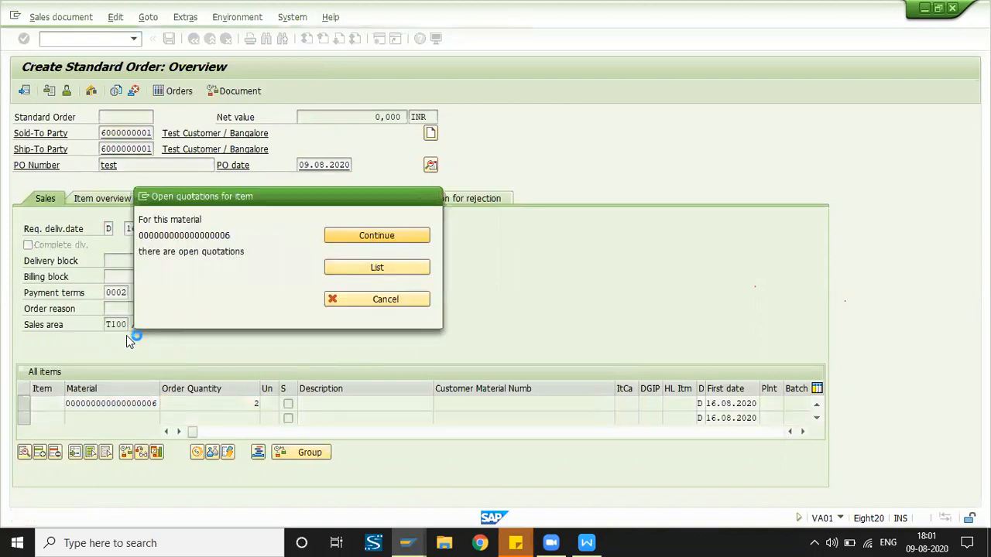
{"action": "key", "text": "Return"}
- Open the billing document data of the order's material item and change its Incoterms to CIF, accepting the freight redetermination
{"action": "double_click", "coordinate": [128, 403]}
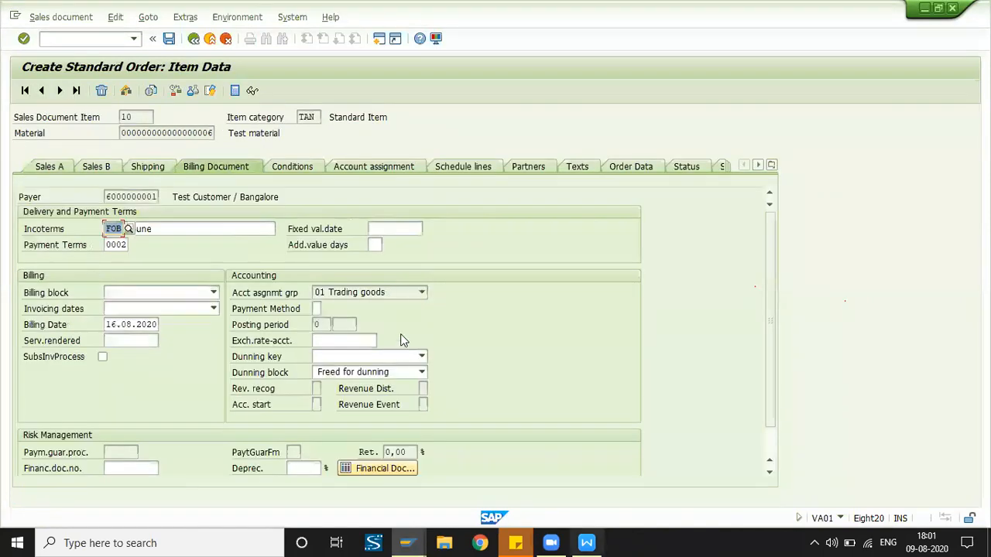
{"action": "left_click", "coordinate": [112, 246]}
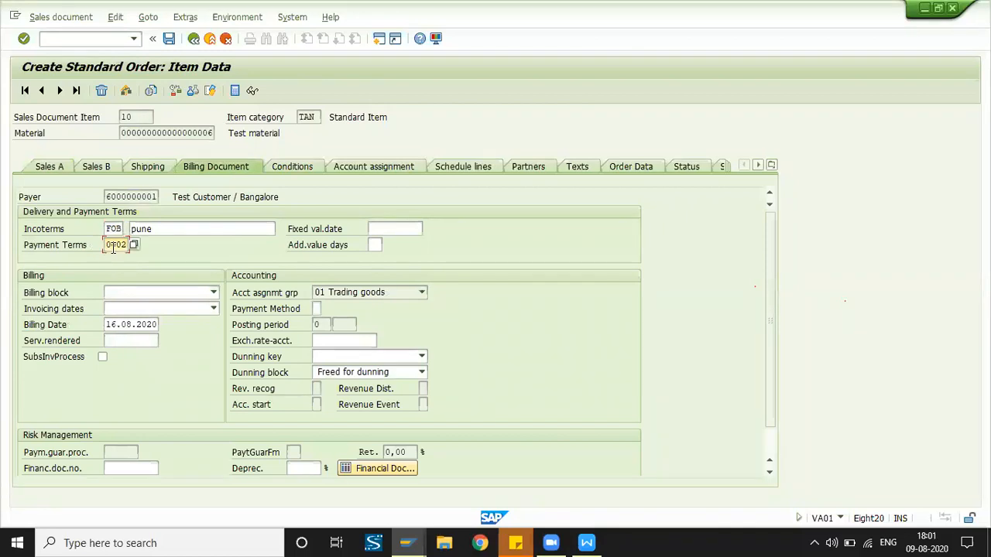
{"action": "left_click", "coordinate": [120, 229]}
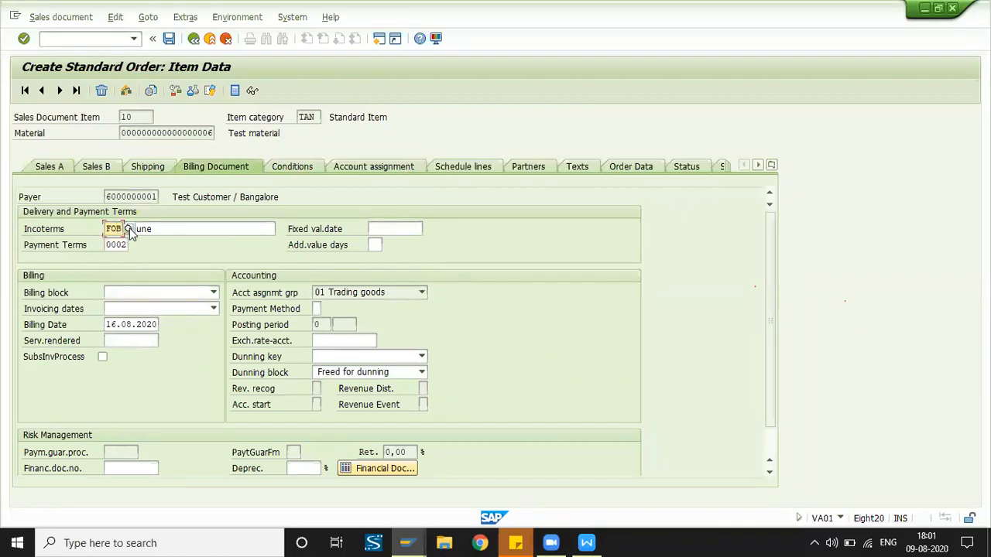
{"action": "key", "text": "BackSpace"}
{"action": "key", "text": "BackSpace"}
{"action": "type", "text": "CIF"}
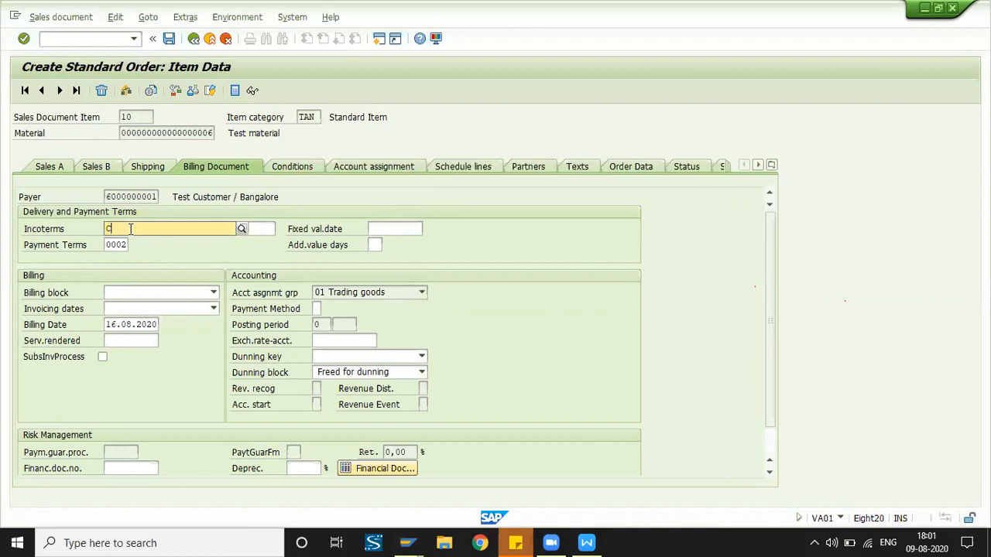
{"action": "key", "text": "Return"}
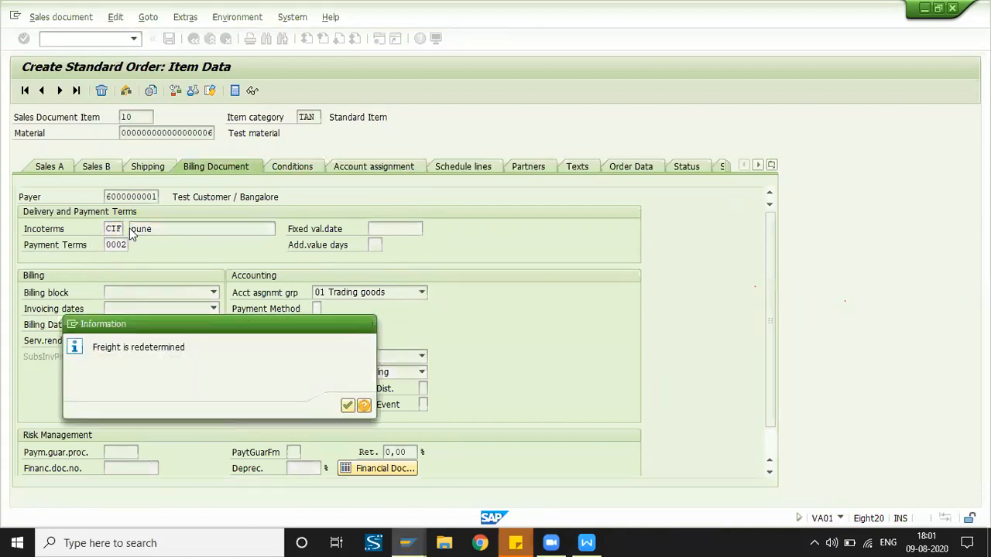
{"action": "key", "text": "Return"}
{"action": "key", "text": "Return"}
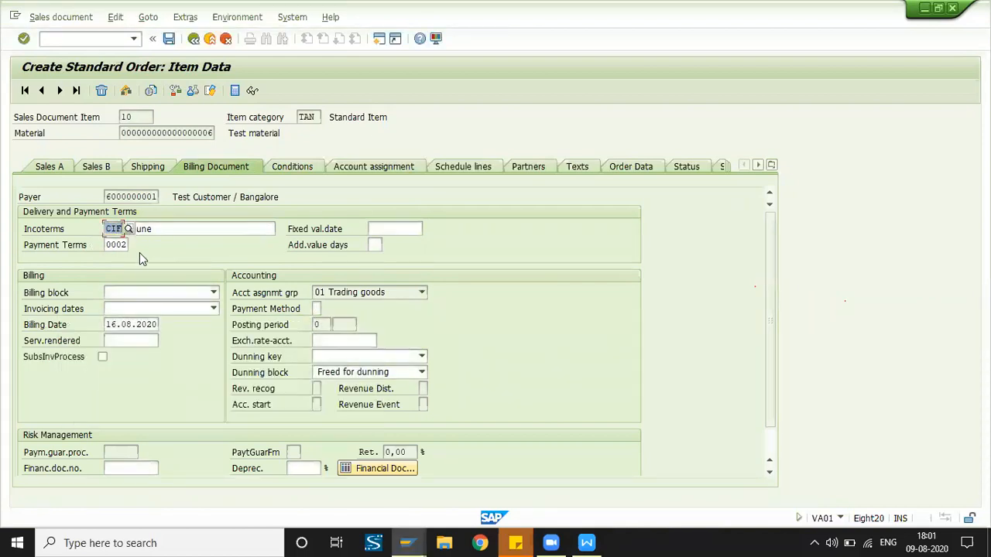
- Change the item's payment terms to 0001 and save the sales order
{"action": "left_click", "coordinate": [123, 245]}
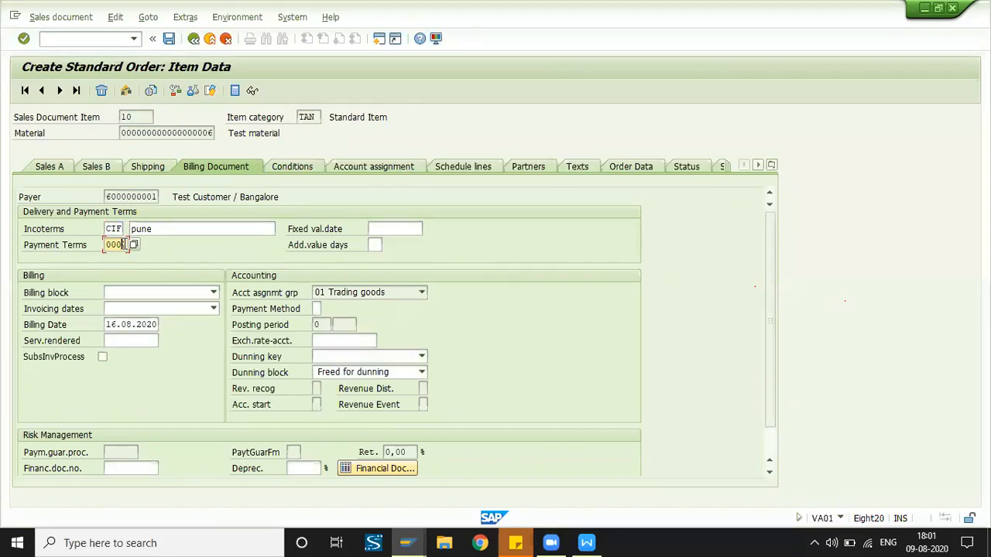
{"action": "key", "text": "Return"}
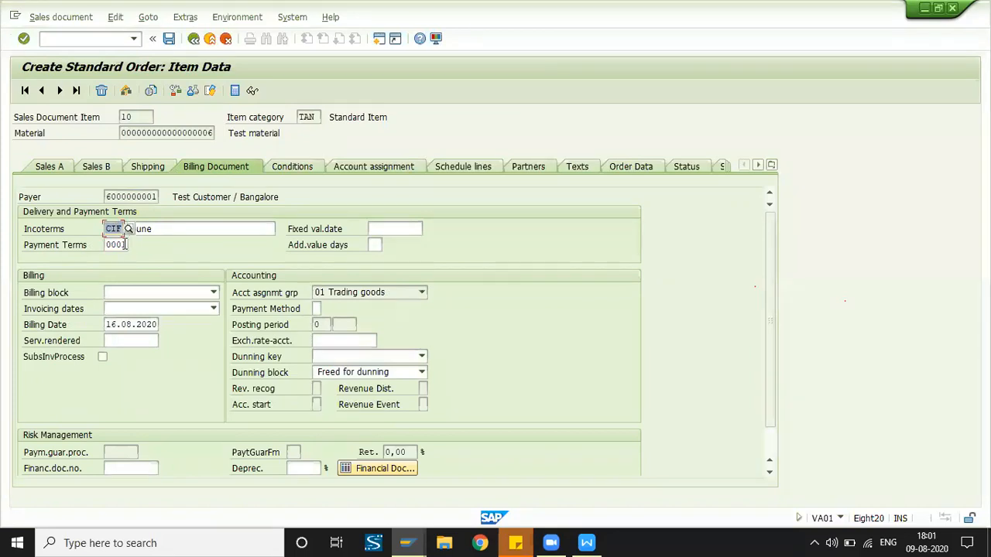
{"action": "left_click", "coordinate": [123, 245]}
{"action": "key", "text": "ctrl+s"}
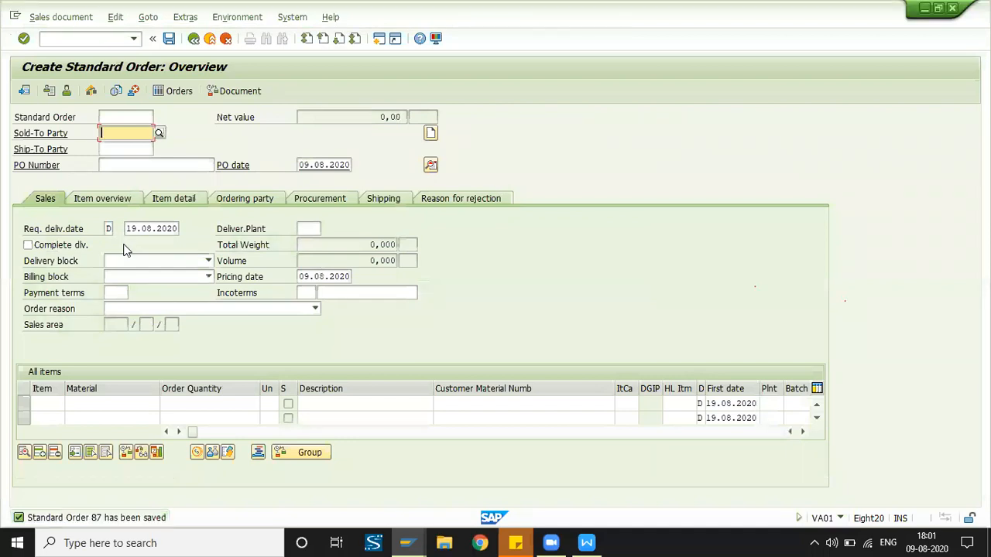
- Deactivate Business Item for item category TAN in the VOV7 session, save it and return to the sales order session
{"action": "key", "text": "alt+Tab"}
{"action": "key", "text": "alt+Tab"}
{"action": "key", "text": "alt+Tab"}
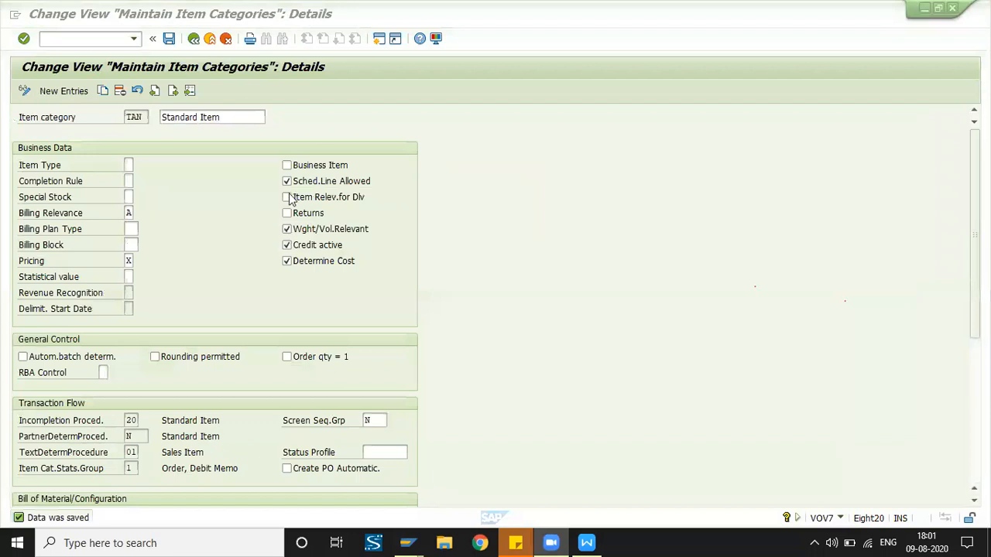
{"action": "left_click", "coordinate": [299, 166]}
{"action": "left_click", "coordinate": [169, 39]}
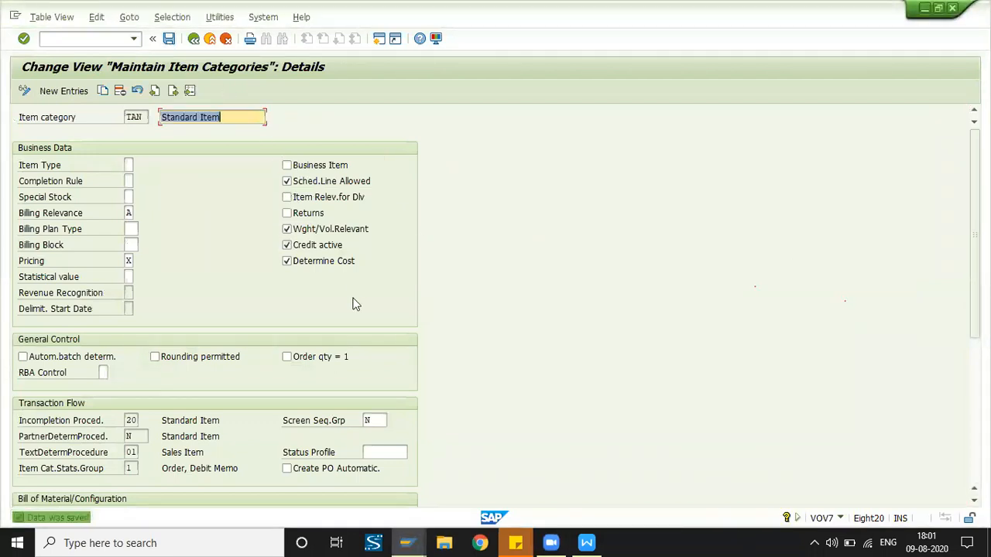
{"action": "key", "text": "alt+Tab"}
{"action": "left_click", "coordinate": [98, 58]}
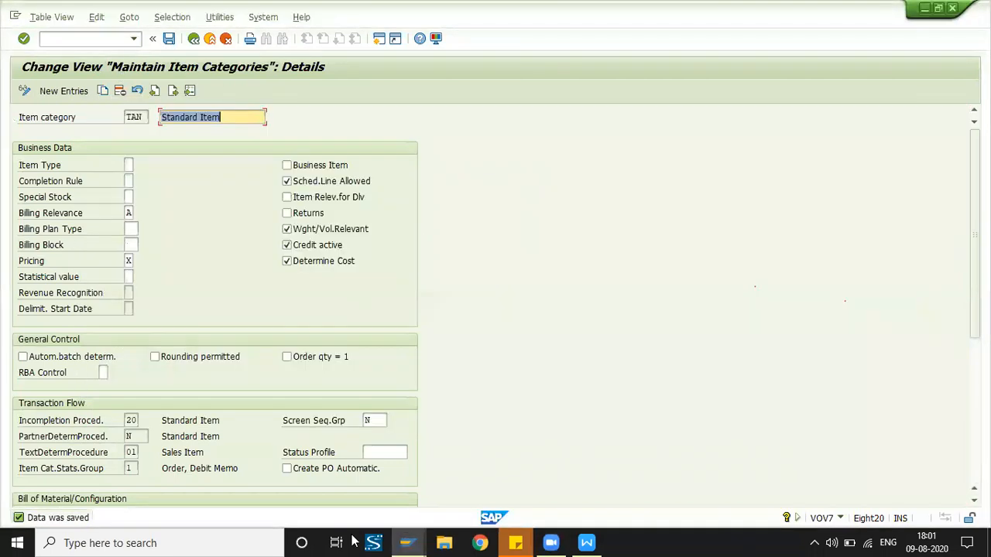
{"action": "left_click", "coordinate": [408, 542]}
{"action": "left_click", "coordinate": [521, 486]}
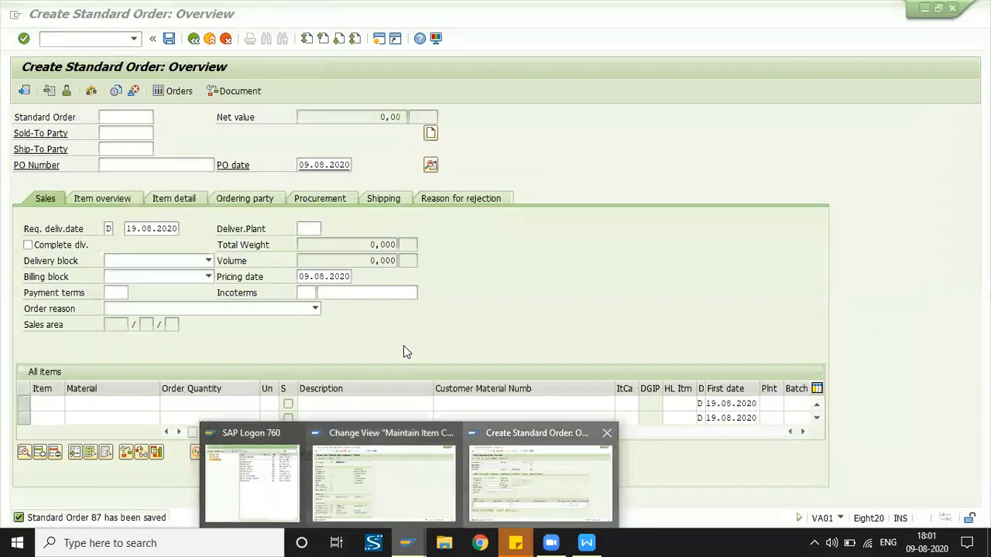
- Restart VA01 with order type OR and enter the sold-to party's customer number and the PO number Test
{"action": "left_click", "coordinate": [96, 40]}
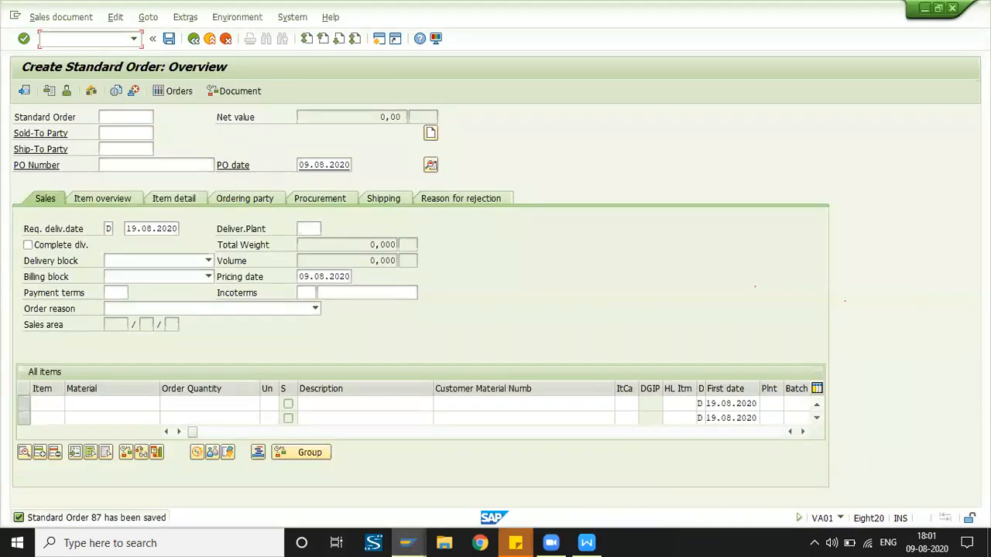
{"action": "type", "text": "/nva01"}
{"action": "key", "text": "Return"}
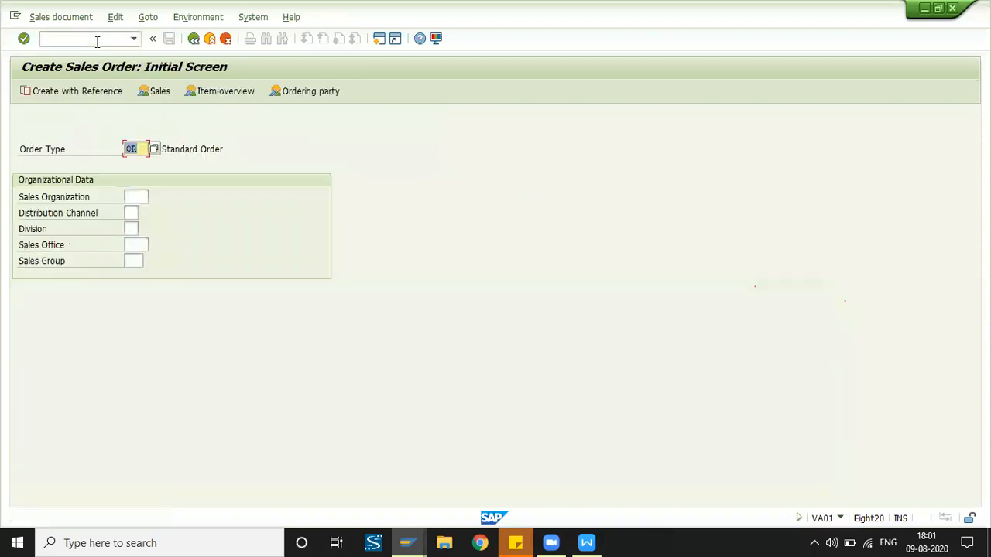
{"action": "key", "text": "Return"}
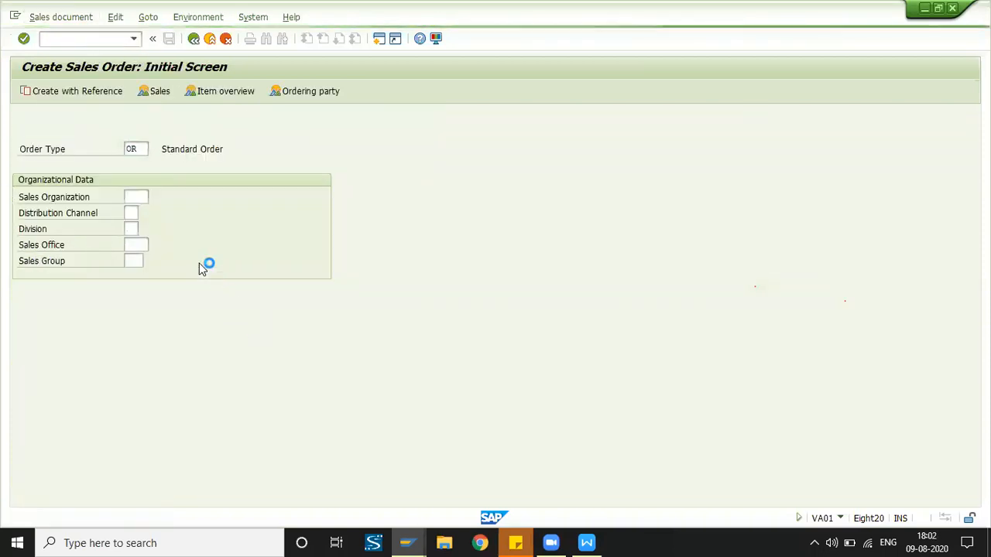
{"action": "left_click", "coordinate": [126, 136]}
{"action": "left_click", "coordinate": [126, 147]}
{"action": "left_click", "coordinate": [136, 166]}
{"action": "type", "text": "Test"}
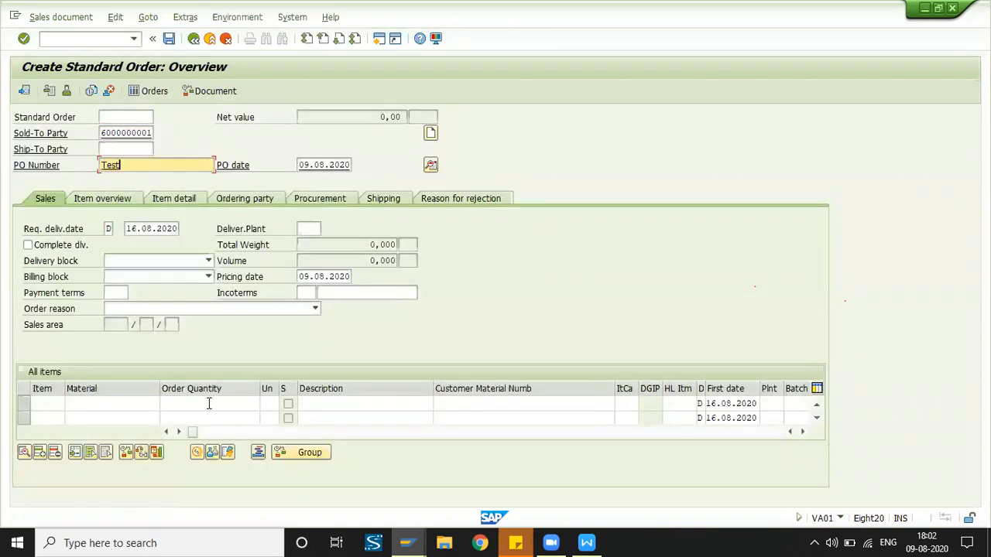
{"action": "left_click", "coordinate": [134, 404]}
{"action": "left_click", "coordinate": [124, 248]}
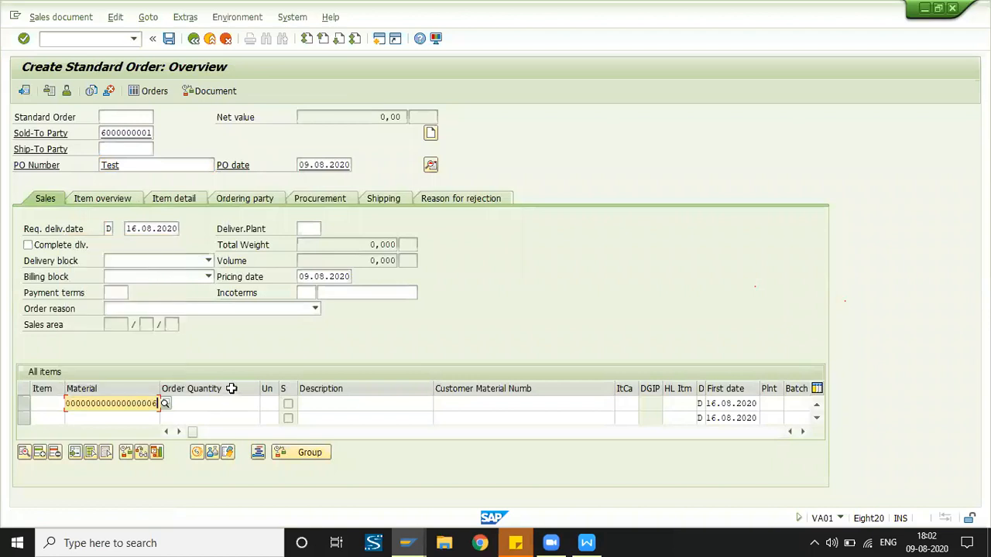
{"action": "left_click", "coordinate": [236, 399]}
{"action": "type", "text": "2"}
{"action": "key", "text": "Return"}
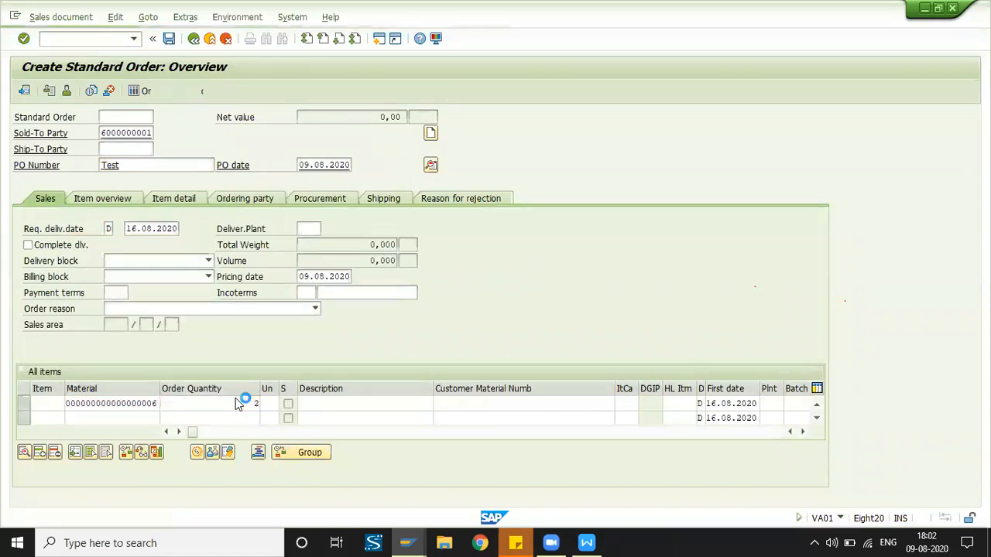
{"action": "key", "text": "Return"}
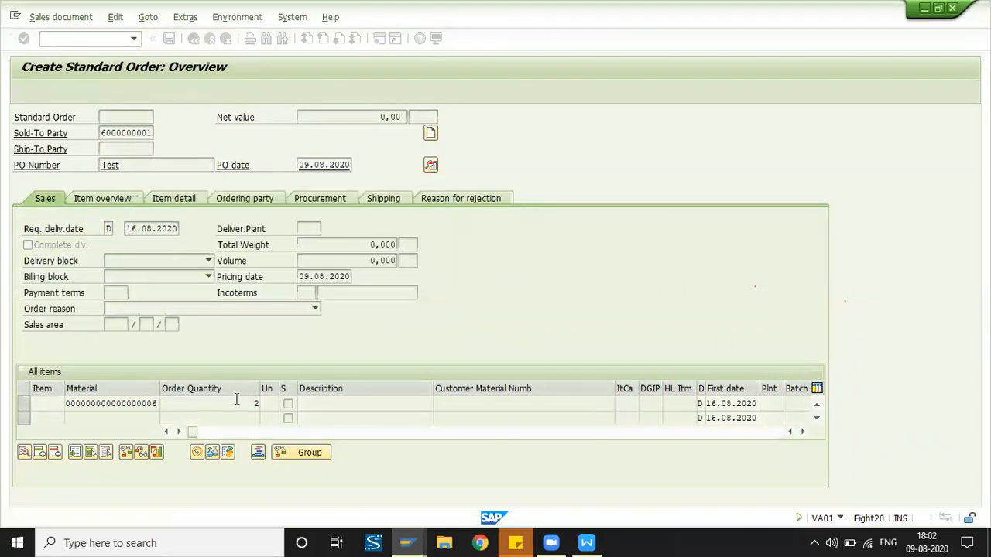
- Open the item's billing document data and check whether its Incoterms and payment terms can be edited
{"action": "left_click", "coordinate": [121, 403]}
{"action": "double_click", "coordinate": [122, 404]}
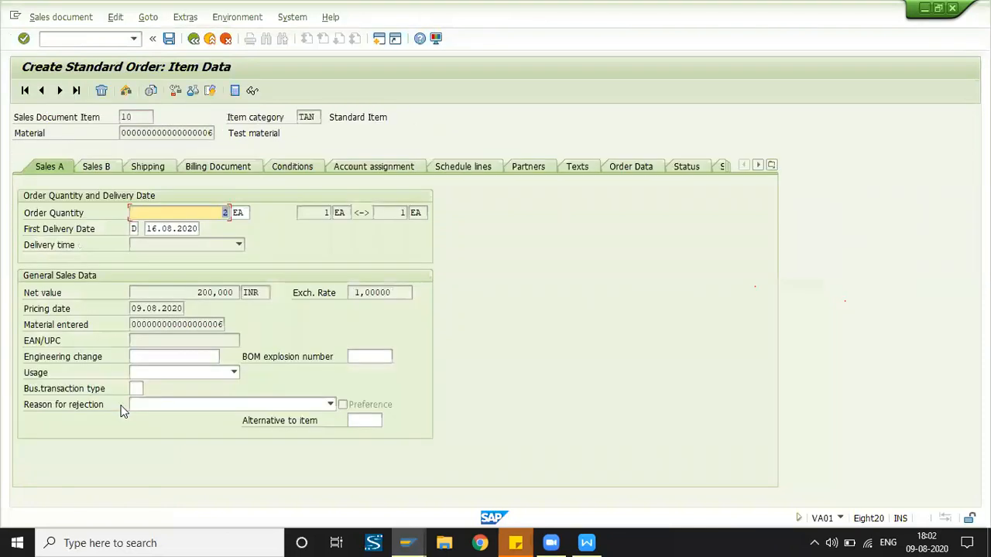
{"action": "left_click", "coordinate": [219, 165]}
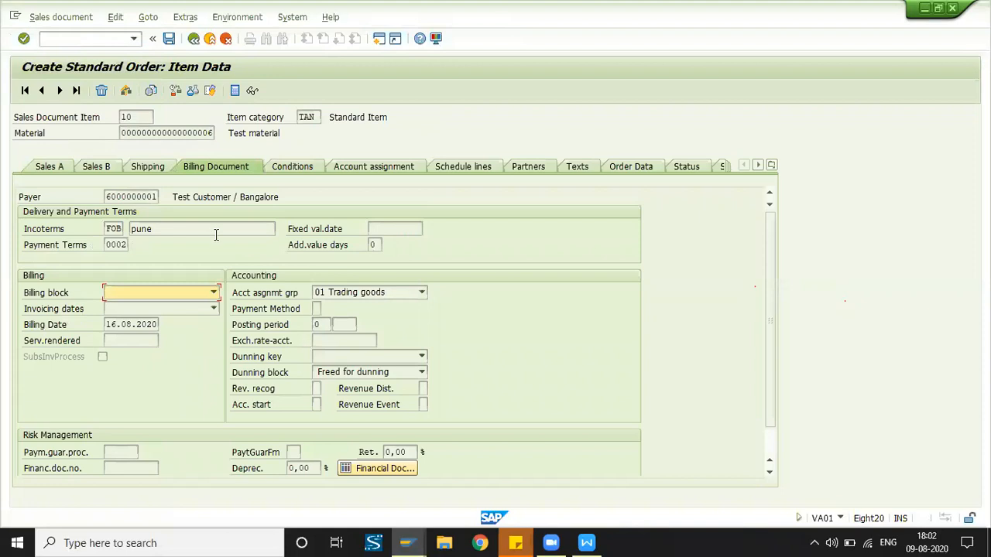
{"action": "left_click", "coordinate": [126, 245]}
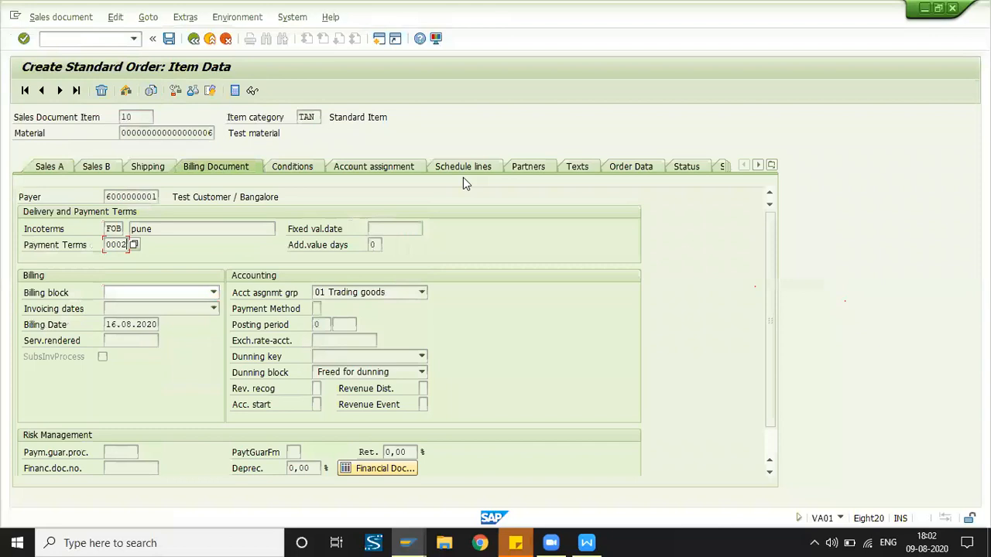
- Deactivate Sched.Line Allowed for item category TAN in the VOV7 session and save the change
{"action": "key", "text": "alt+Tab"}
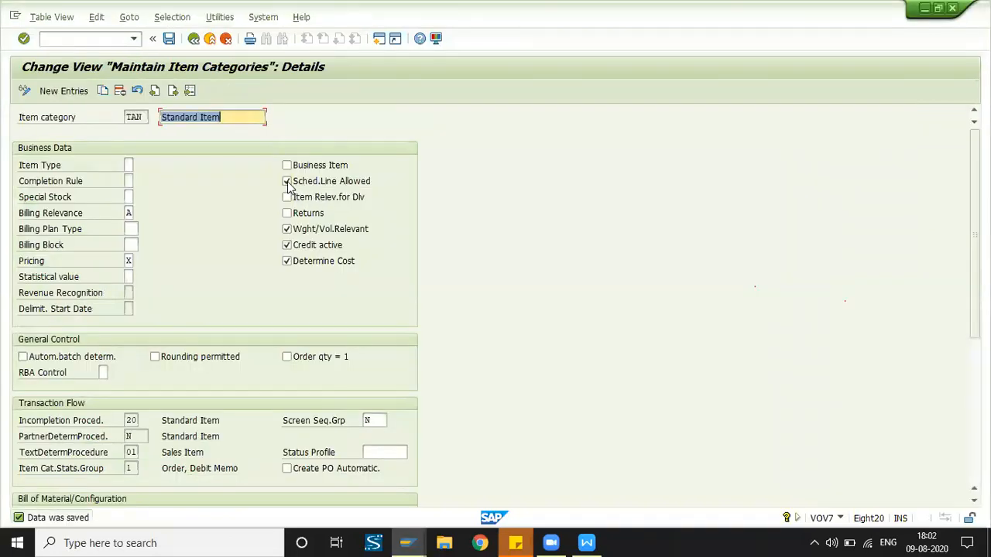
{"action": "left_click", "coordinate": [287, 184]}
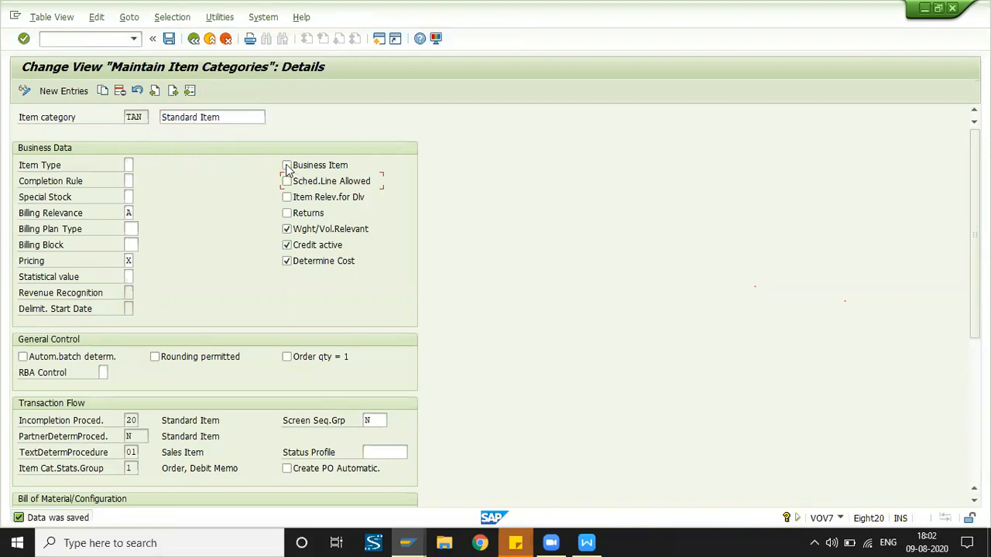
{"action": "left_click", "coordinate": [169, 38]}
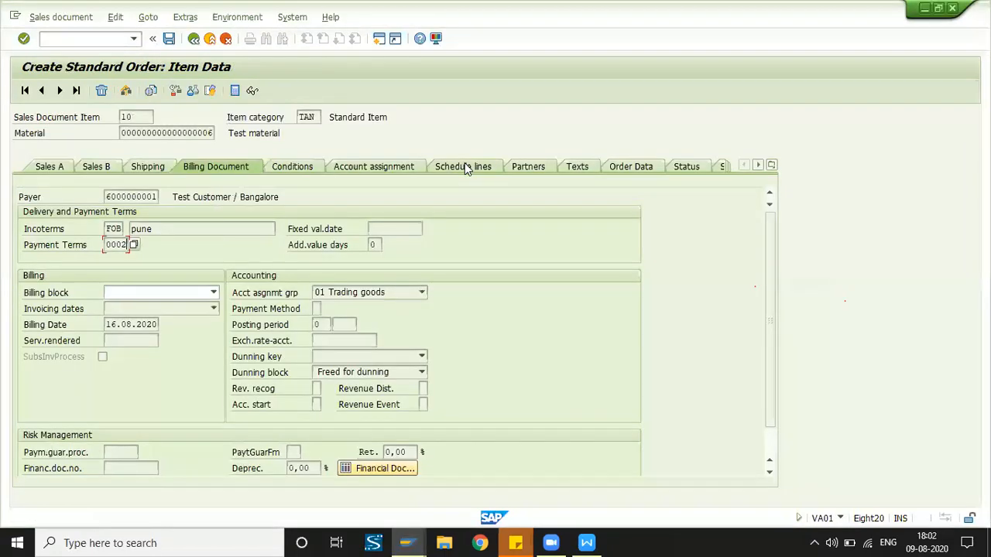
- Begin a fresh OR order in VA01 with the sold-to party's customer number and the PO number text
{"action": "left_click", "coordinate": [95, 39]}
{"action": "type", "text": "/nva01"}
{"action": "key", "text": "Return"}
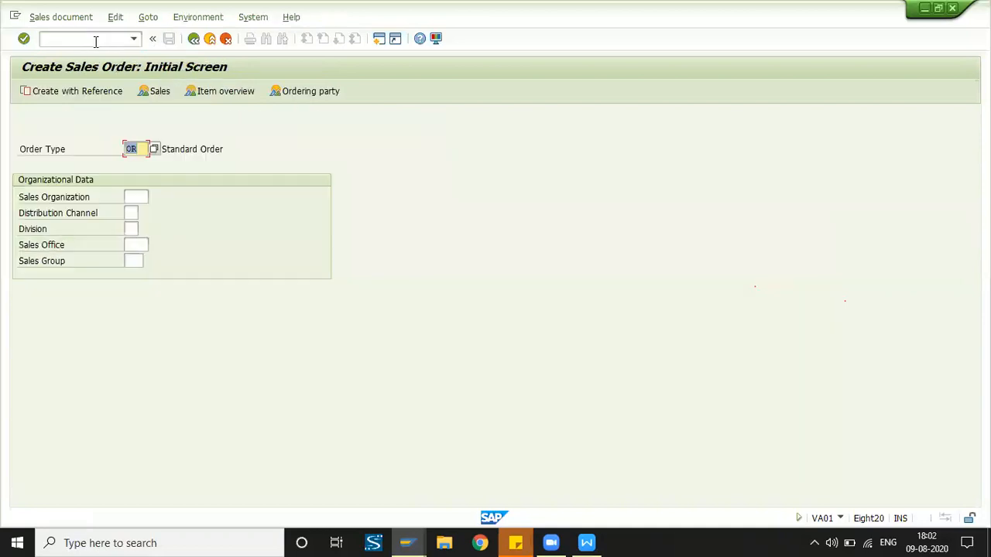
{"action": "key", "text": "Return"}
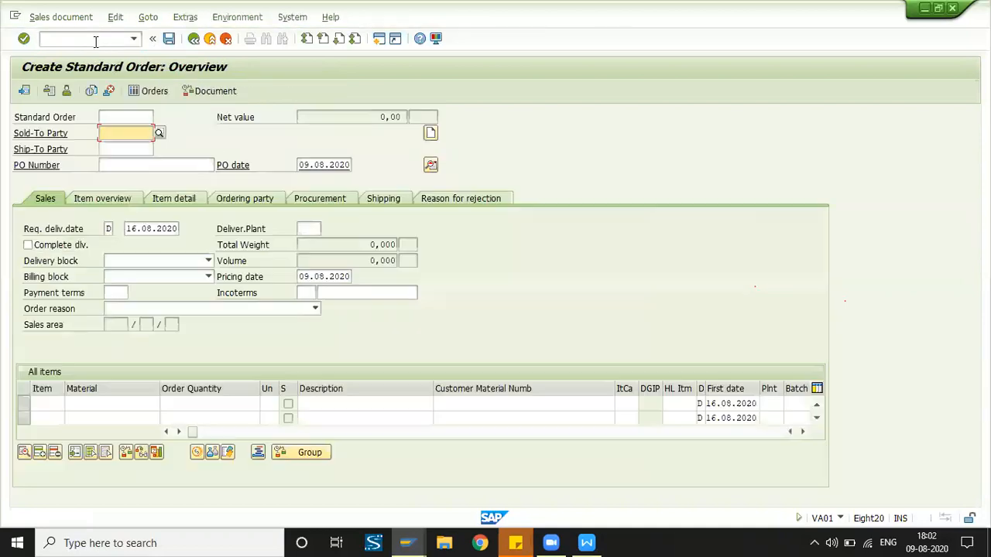
{"action": "left_click", "coordinate": [125, 133]}
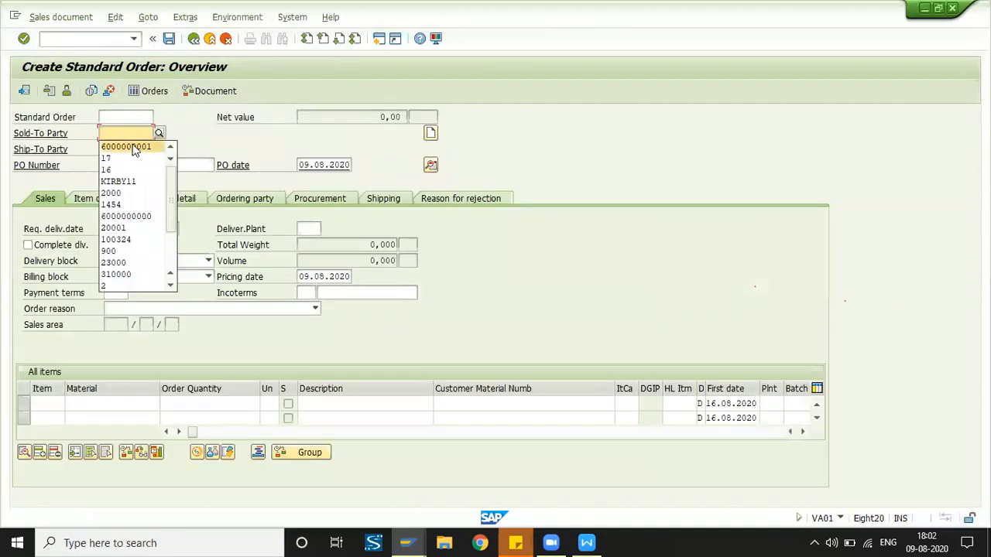
{"action": "left_click", "coordinate": [128, 143]}
{"action": "left_click", "coordinate": [146, 165]}
{"action": "left_click", "coordinate": [147, 192]}
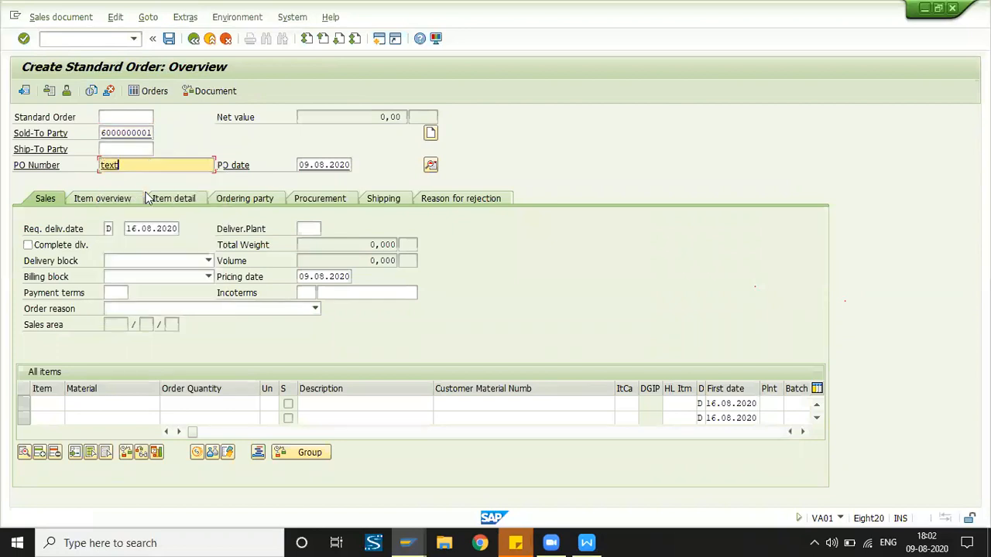
{"action": "left_click", "coordinate": [151, 197]}
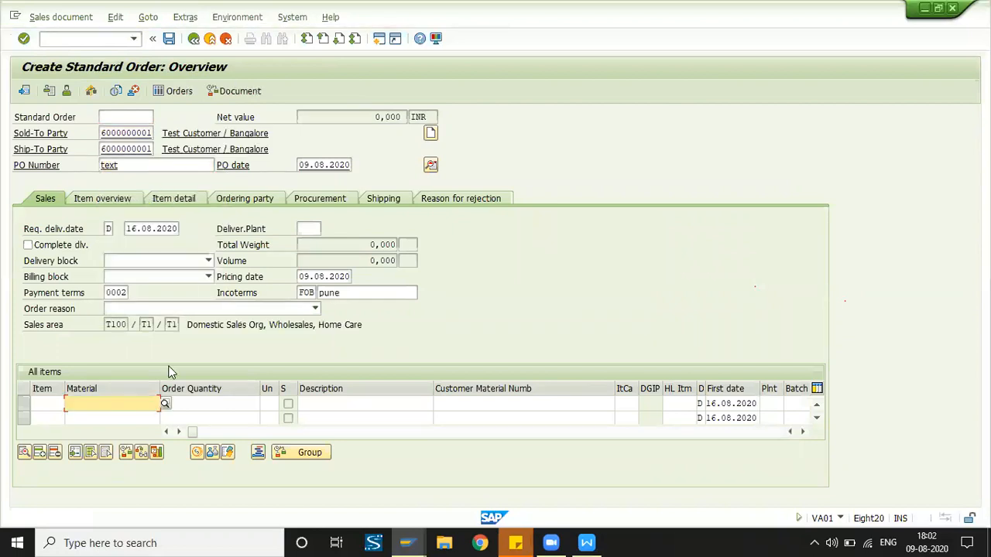
{"action": "left_click", "coordinate": [151, 403]}
{"action": "left_click", "coordinate": [147, 240]}
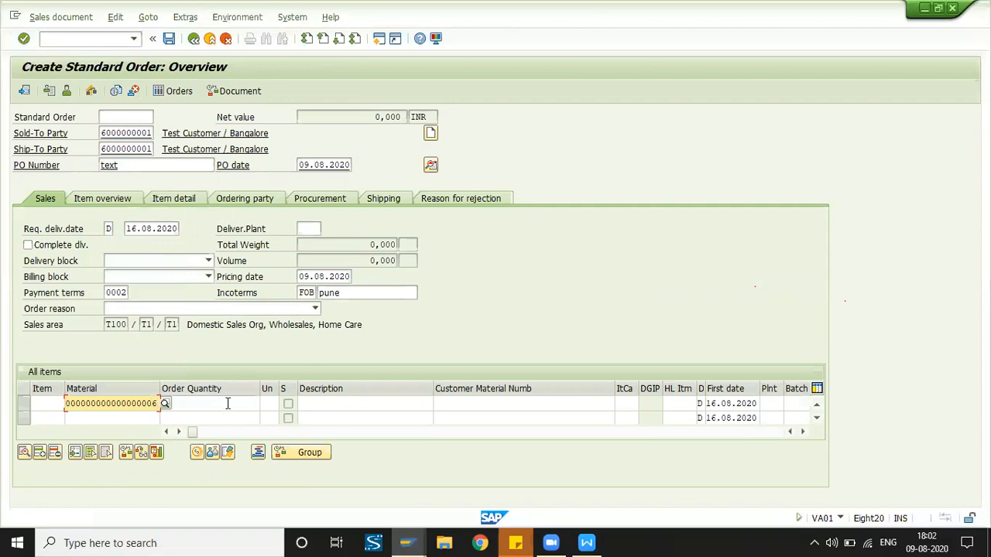
{"action": "left_click", "coordinate": [228, 404]}
{"action": "type", "text": "2"}
{"action": "key", "text": "Return"}
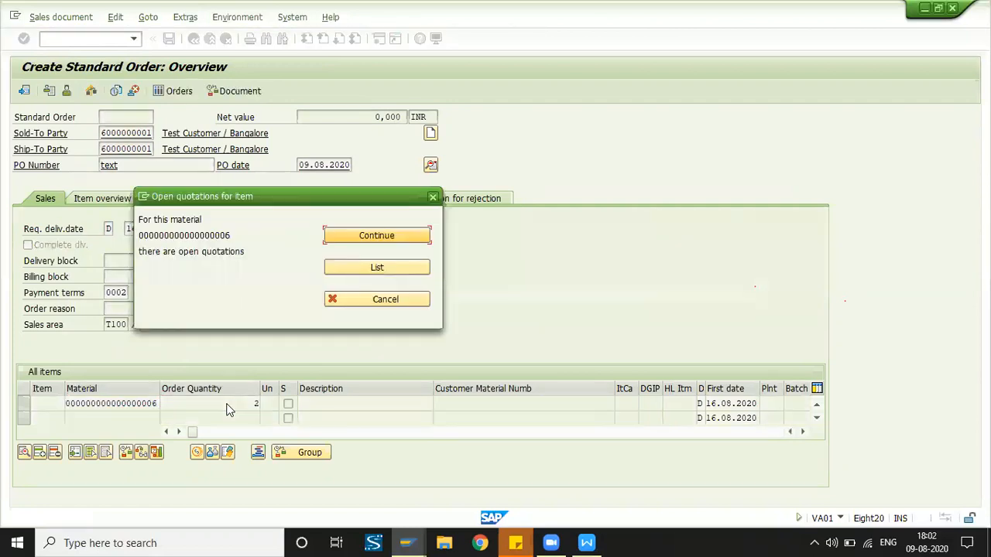
{"action": "key", "text": "Return"}
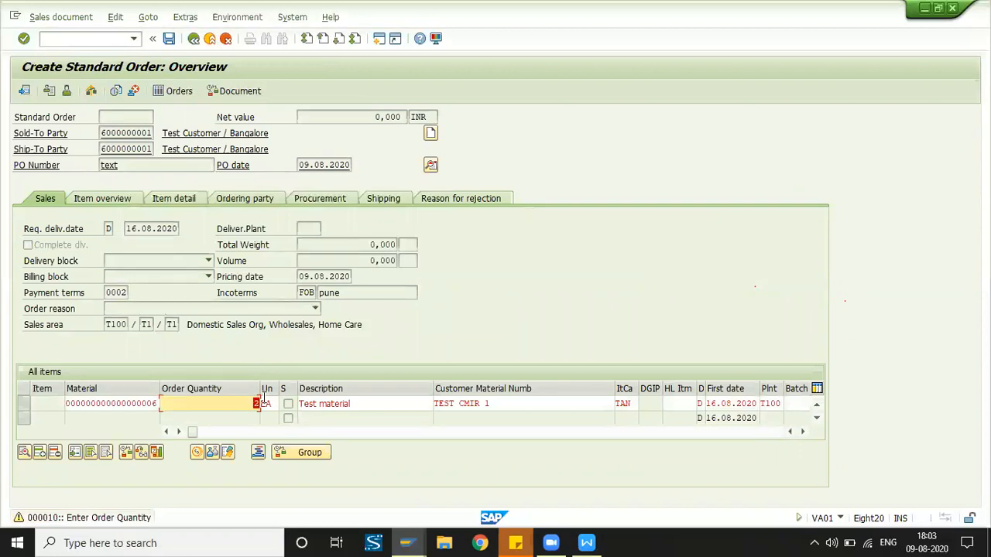
{"action": "key", "text": "Return"}
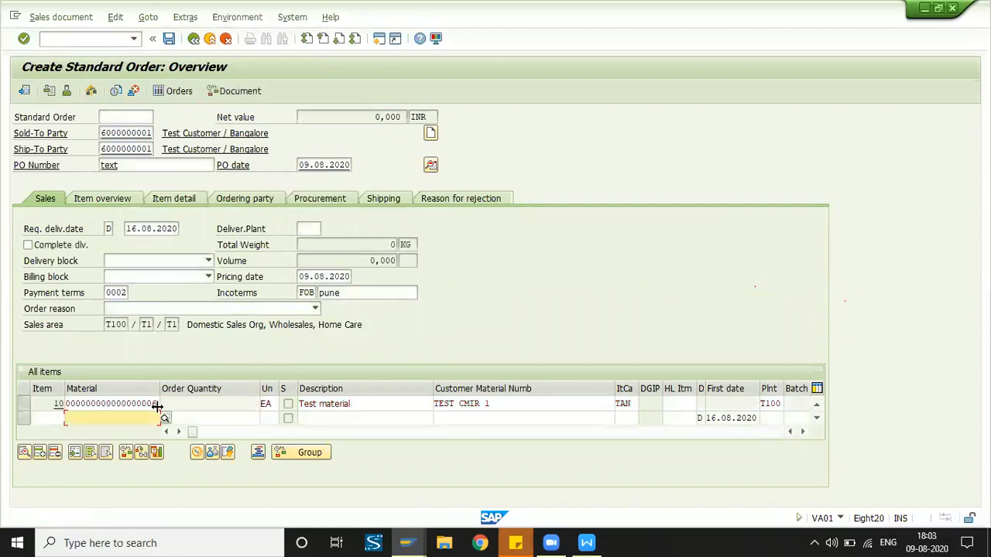
- Check order item 10's details for schedule lines, and activate Business Item and Sched.Line Allowed for TAN in the VOV7 session and save
{"action": "double_click", "coordinate": [127, 404]}
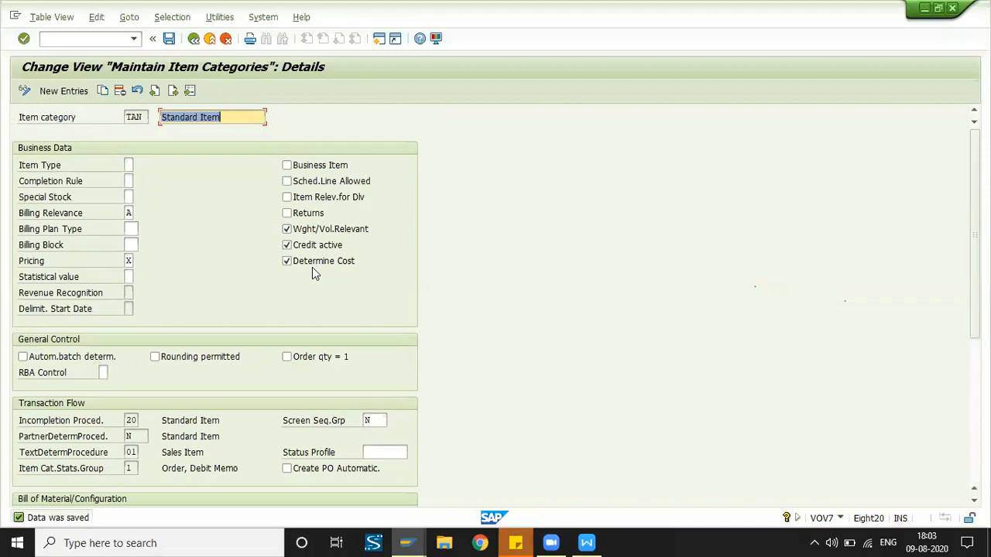
{"action": "left_click", "coordinate": [287, 166]}
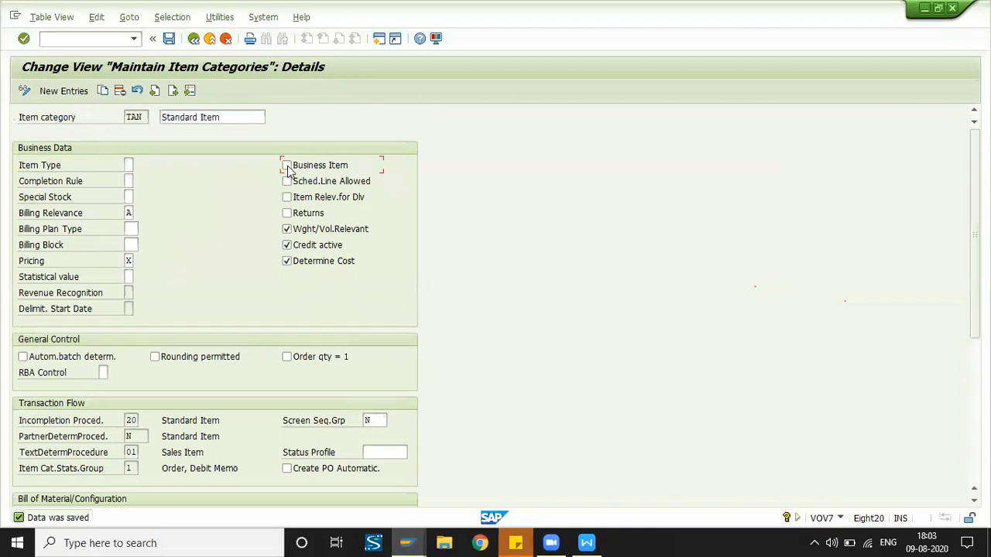
{"action": "left_click", "coordinate": [287, 181]}
{"action": "left_click", "coordinate": [169, 40]}
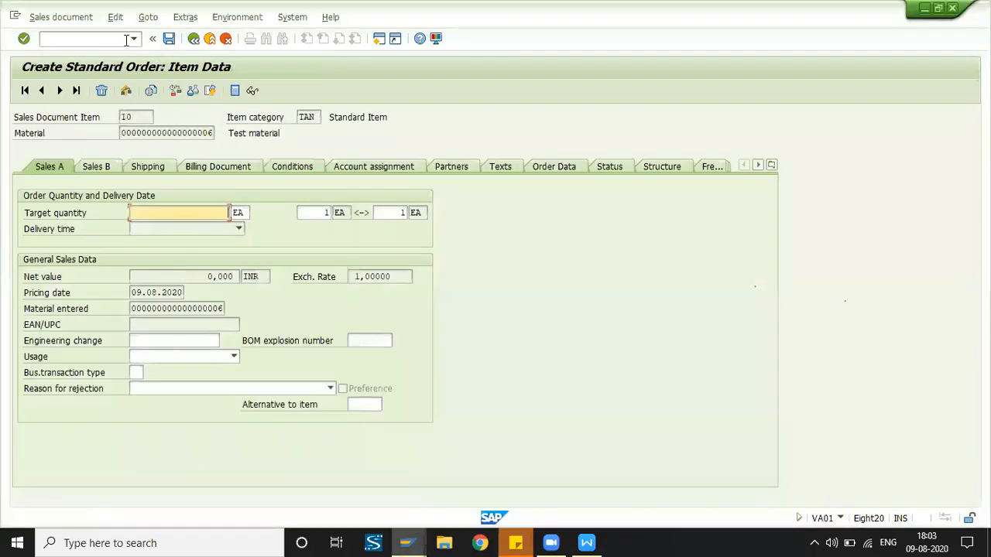
- Start a new OR order in VA01 with the sold-to party's customer number and PO number text
{"action": "left_click", "coordinate": [83, 39]}
{"action": "type", "text": "/nva01"}
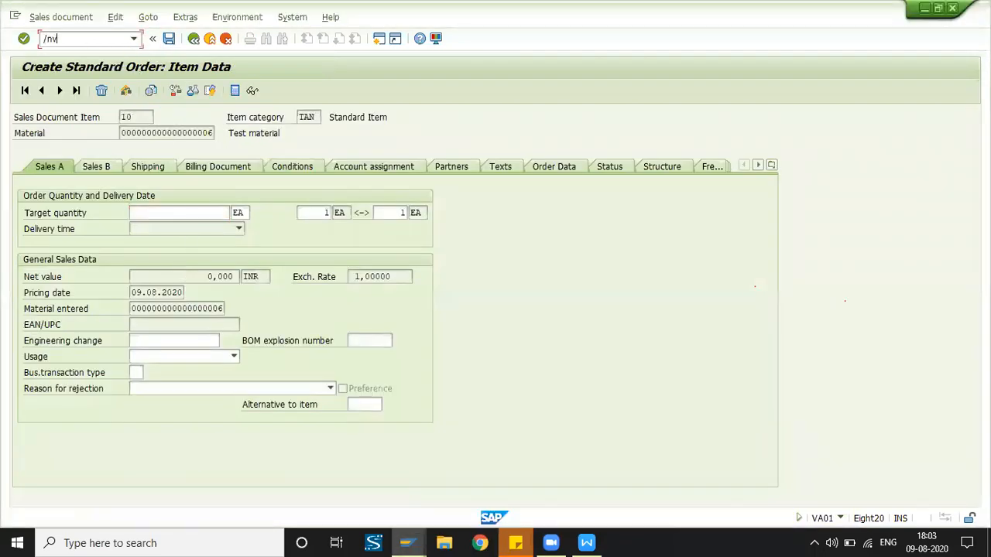
{"action": "key", "text": "Return"}
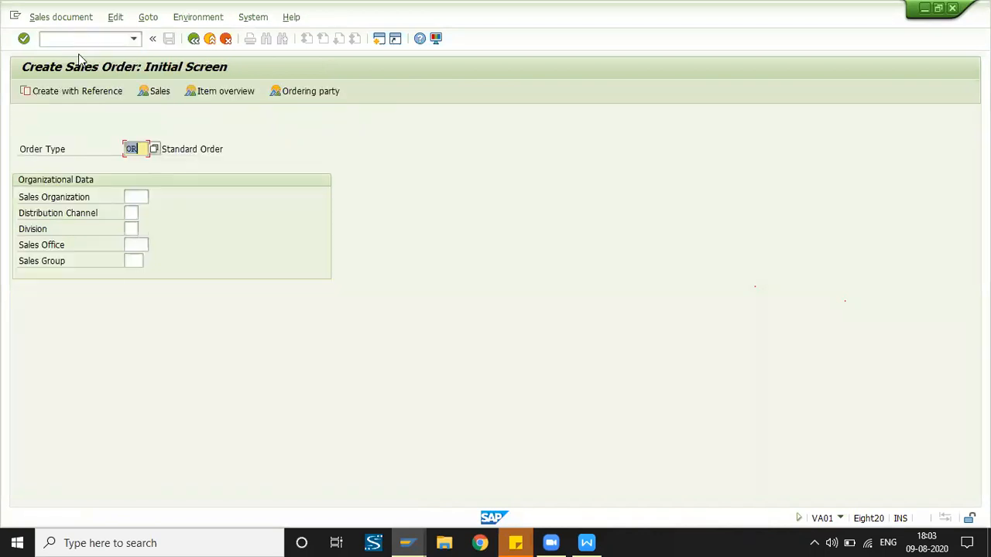
{"action": "key", "text": "Return"}
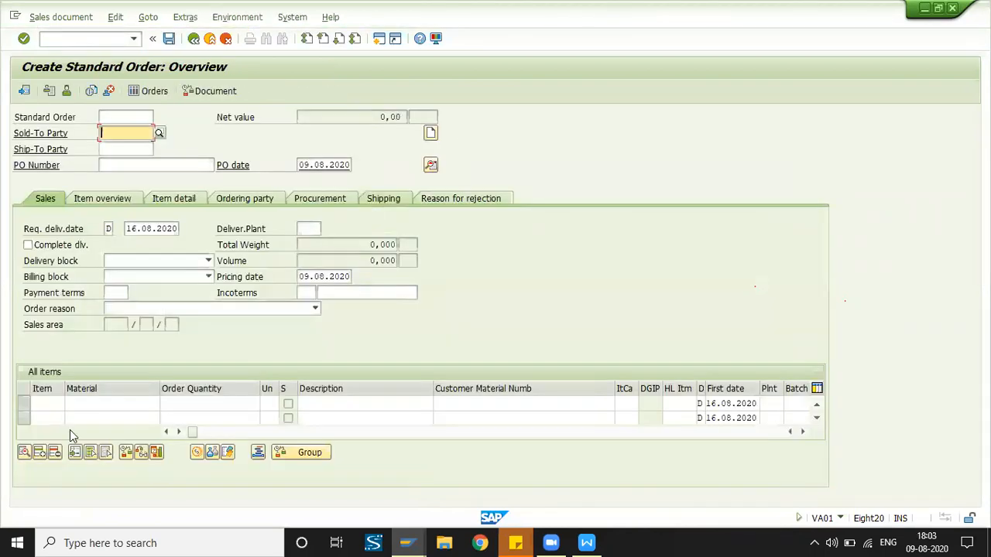
{"action": "left_click", "coordinate": [137, 147]}
{"action": "double_click", "coordinate": [142, 165]}
{"action": "left_click", "coordinate": [142, 179]}
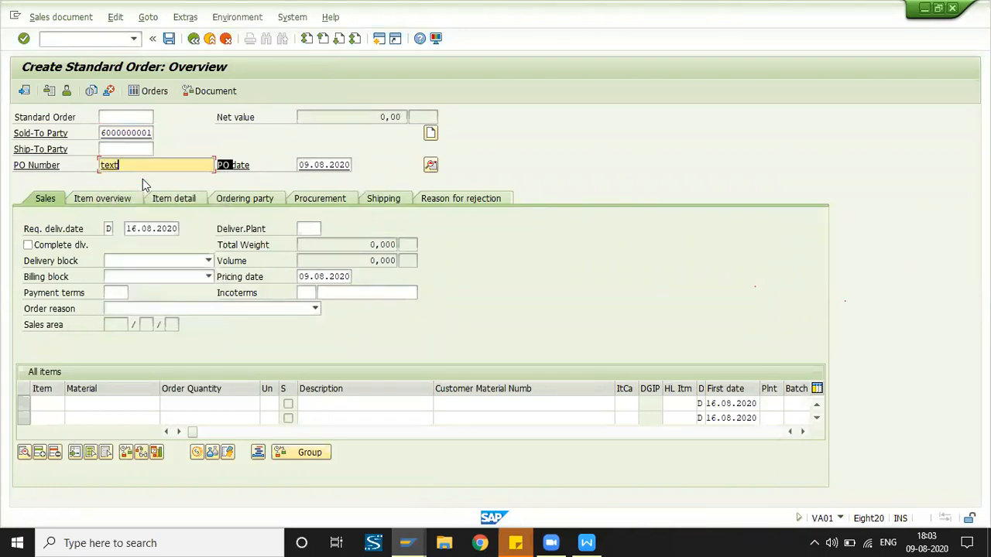
{"action": "key", "text": "Return"}
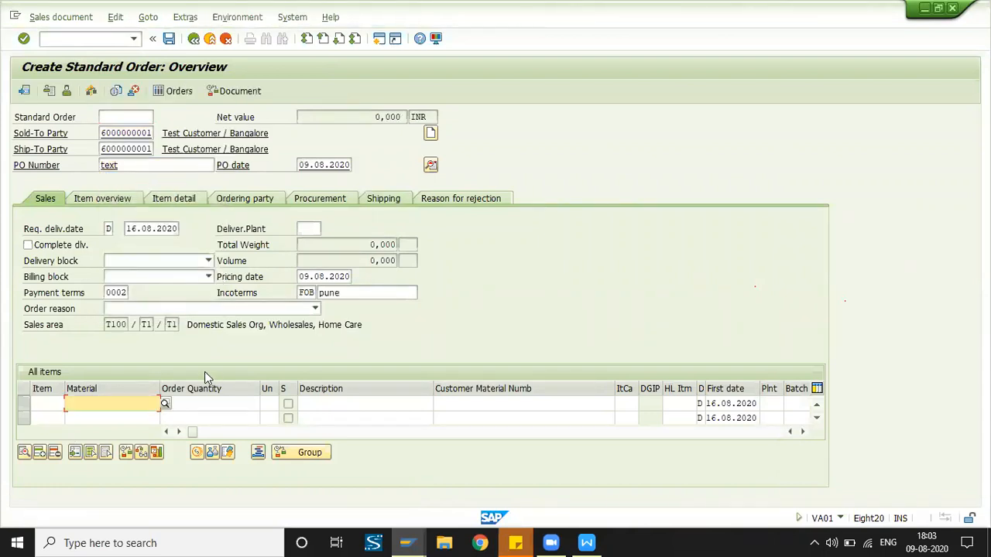
{"action": "left_click", "coordinate": [128, 241]}
{"action": "left_click", "coordinate": [247, 405]}
{"action": "type", "text": "2"}
{"action": "key", "text": "Return"}
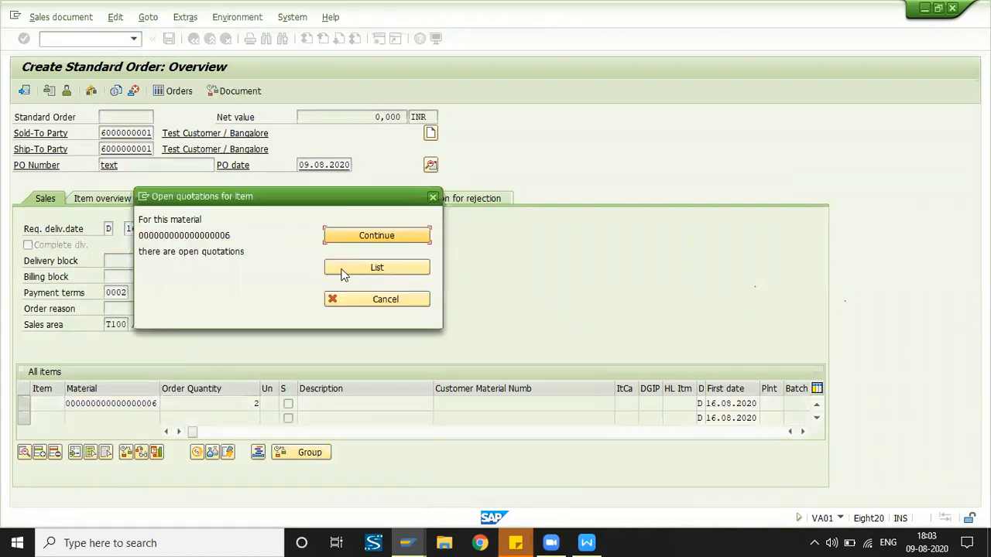
{"action": "left_click", "coordinate": [368, 237]}
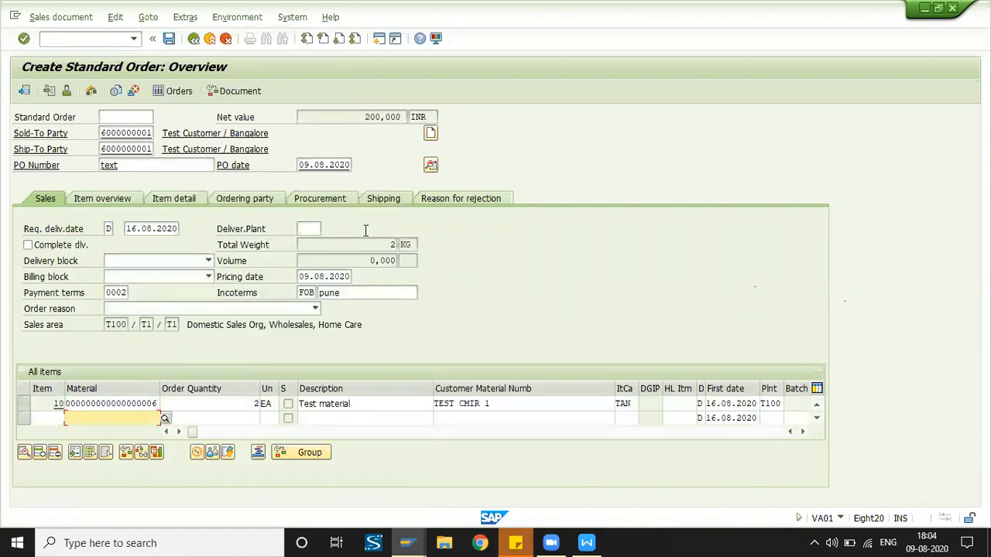
- Open the item's pricing conditions and check for the VPRS cost condition
{"action": "double_click", "coordinate": [215, 404]}
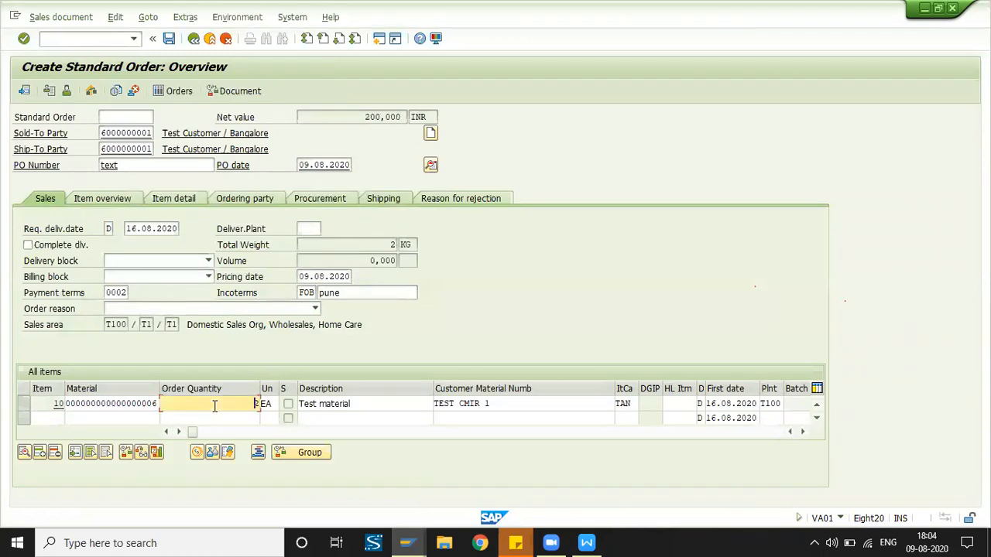
{"action": "left_click", "coordinate": [296, 172]}
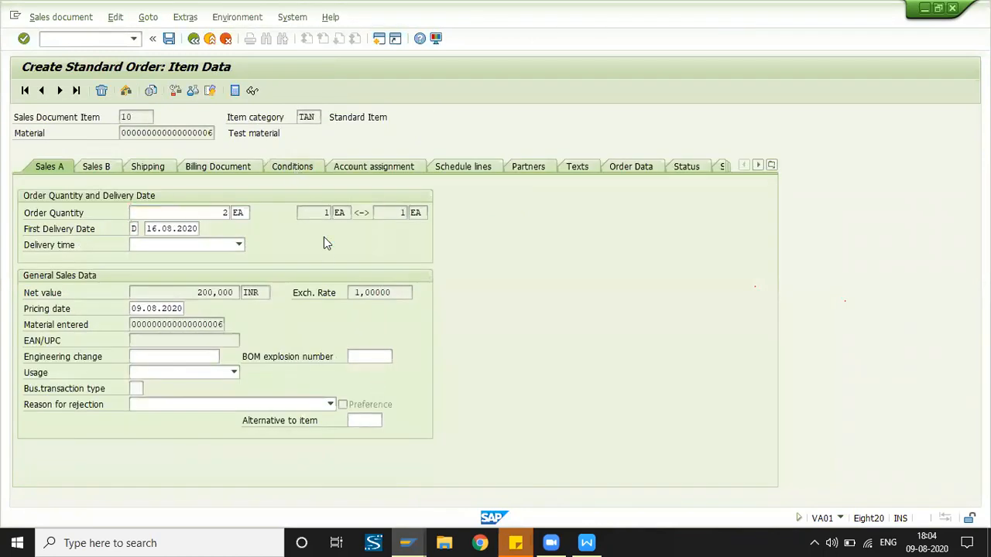
{"action": "key", "text": "Return"}
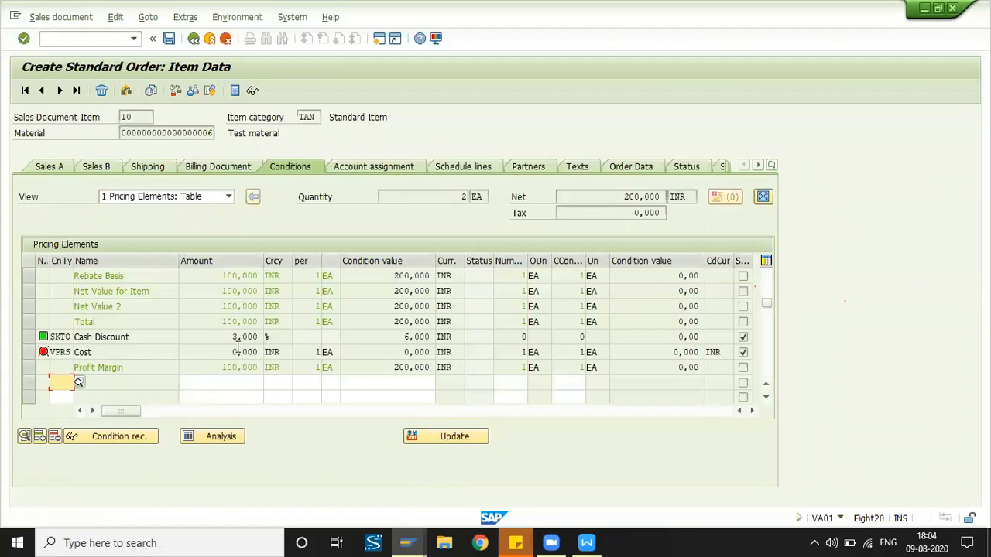
- Deactivate Determine Cost for item category TAN in the VOV7 session and save the change
{"action": "key", "text": "alt+Tab"}
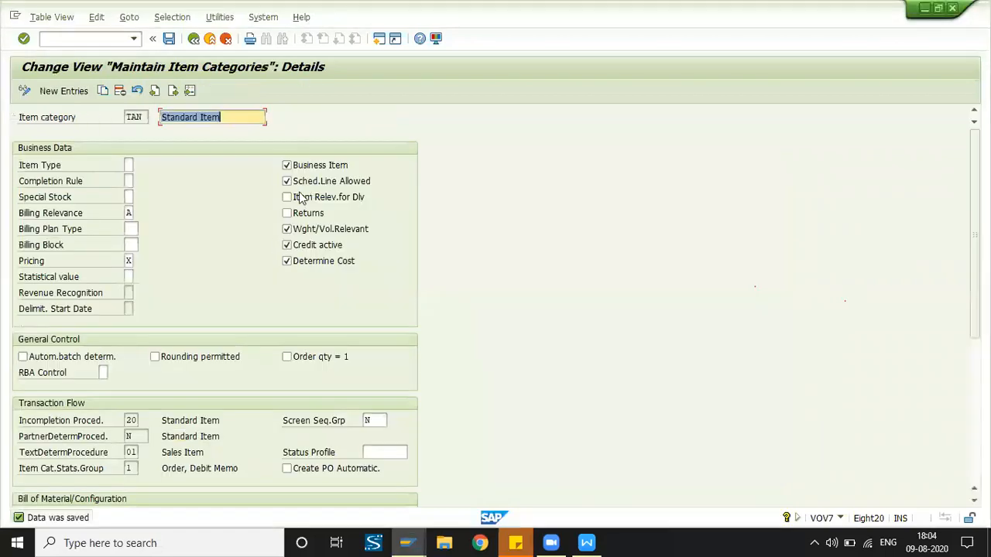
{"action": "left_click", "coordinate": [287, 261]}
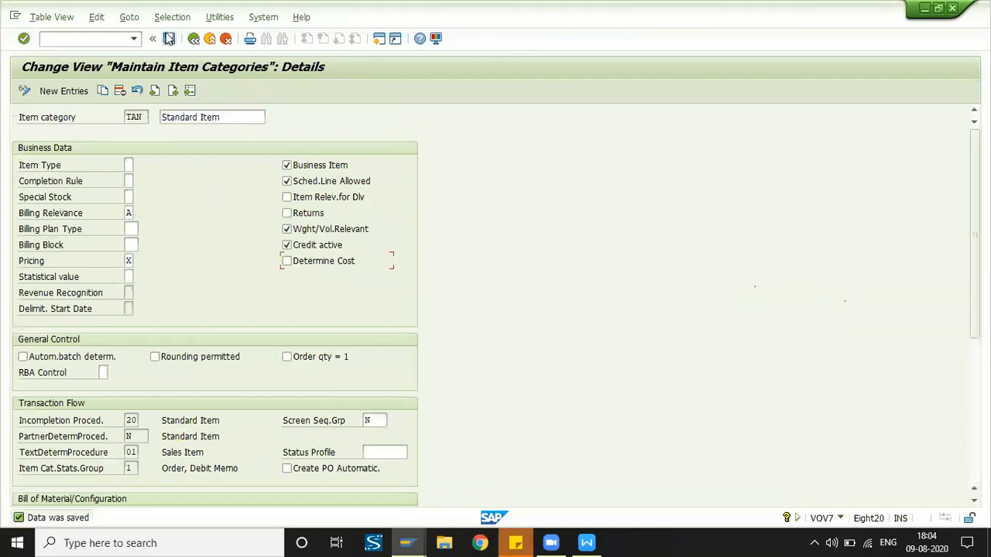
{"action": "key", "text": "ctrl+s"}
- Return to the VA01 session and begin another OR order with the sold-to party's customer number and PO number text
{"action": "key", "text": "alt+Tab"}
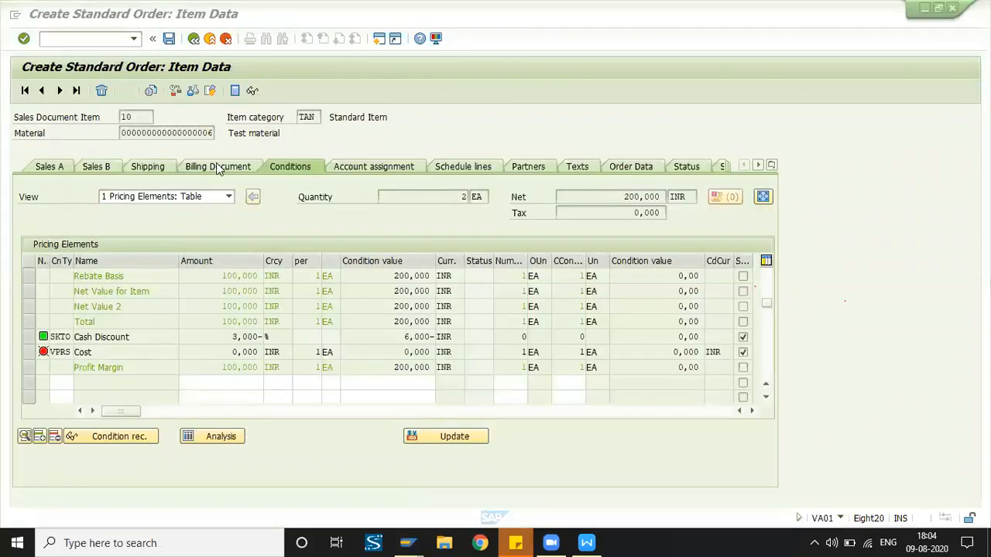
{"action": "left_click", "coordinate": [89, 39]}
{"action": "type", "text": "/nva01"}
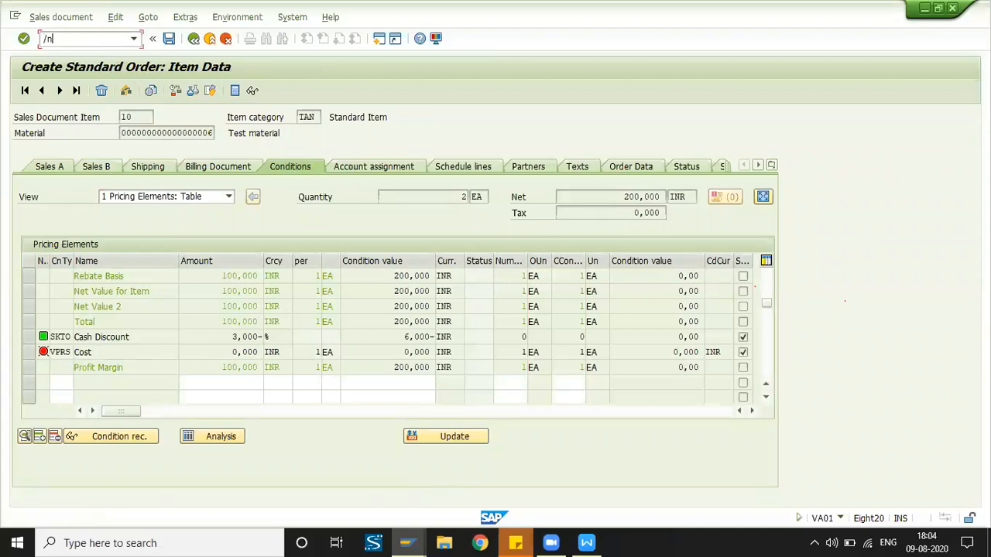
{"action": "key", "text": "Return"}
{"action": "key", "text": "Return"}
{"action": "key", "text": "space"}
{"action": "left_click", "coordinate": [144, 148]}
{"action": "left_click", "coordinate": [132, 165]}
{"action": "left_click", "coordinate": [154, 178]}
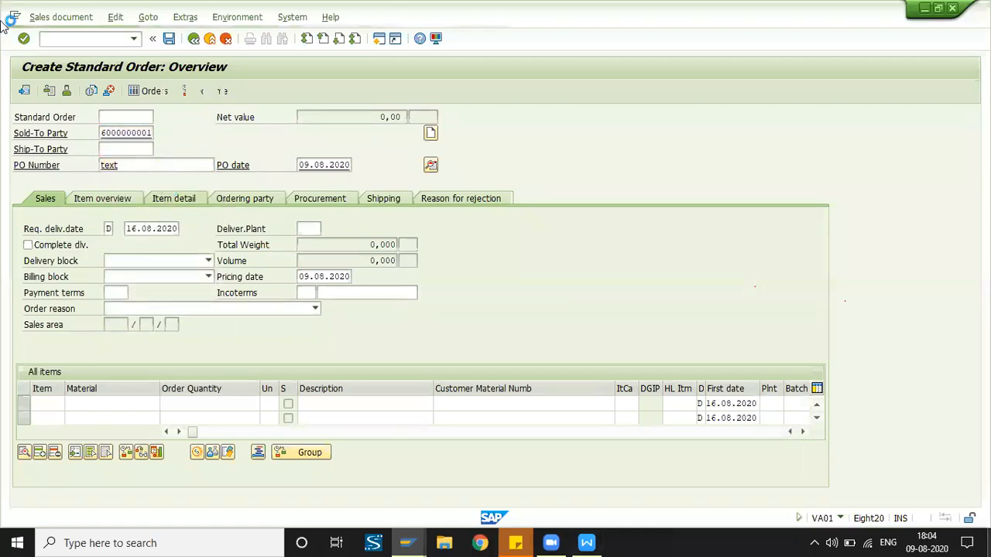
{"action": "left_click", "coordinate": [140, 399]}
{"action": "left_click", "coordinate": [139, 246]}
{"action": "left_click", "coordinate": [224, 412]}
{"action": "type", "text": "2"}
{"action": "key", "text": "Return"}
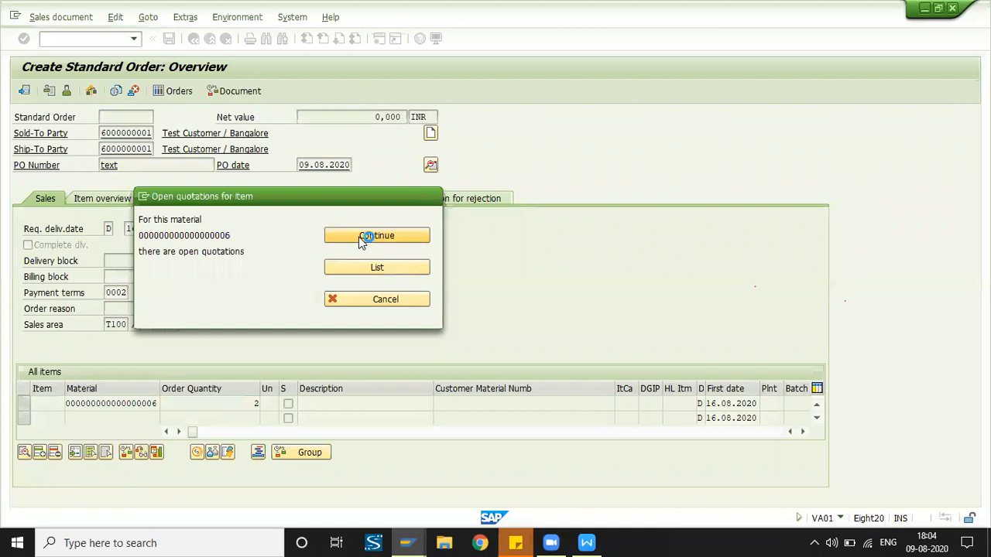
{"action": "left_click", "coordinate": [377, 236]}
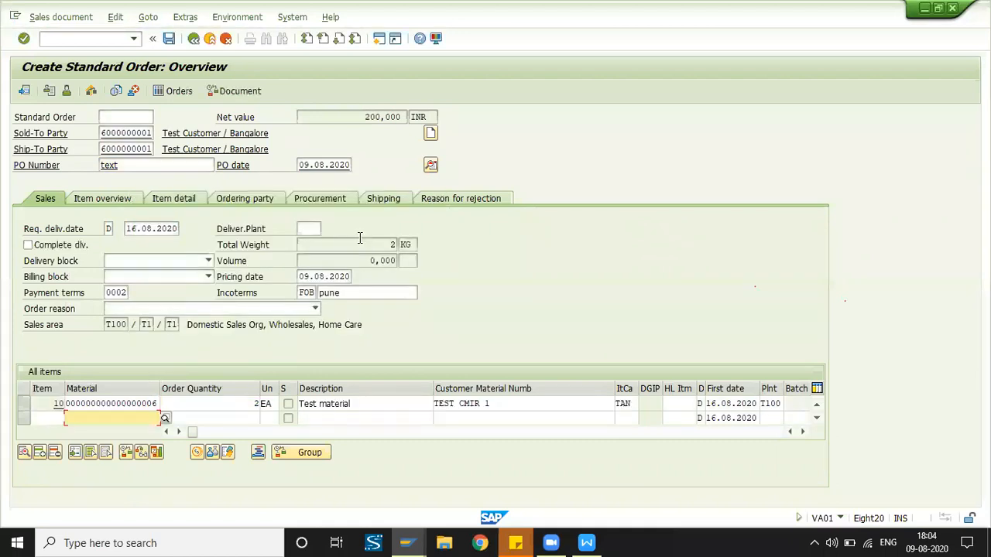
- Check the item's pricing conditions for the cost condition, and activate Determine Cost for TAN again in the VOV7 session
{"action": "left_click", "coordinate": [286, 167]}
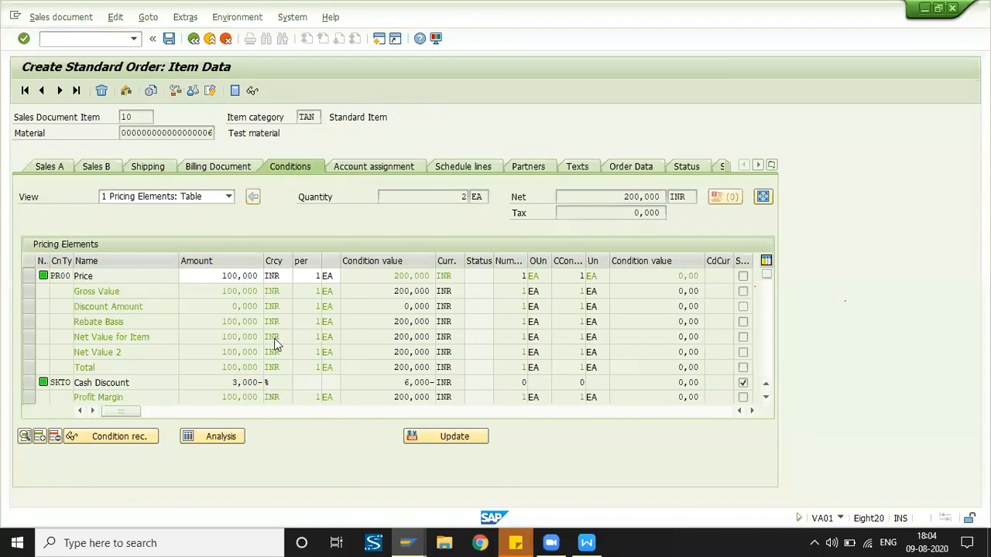
{"action": "scroll", "coordinate": [256, 347], "scroll_direction": "down", "scroll_amount": 1}
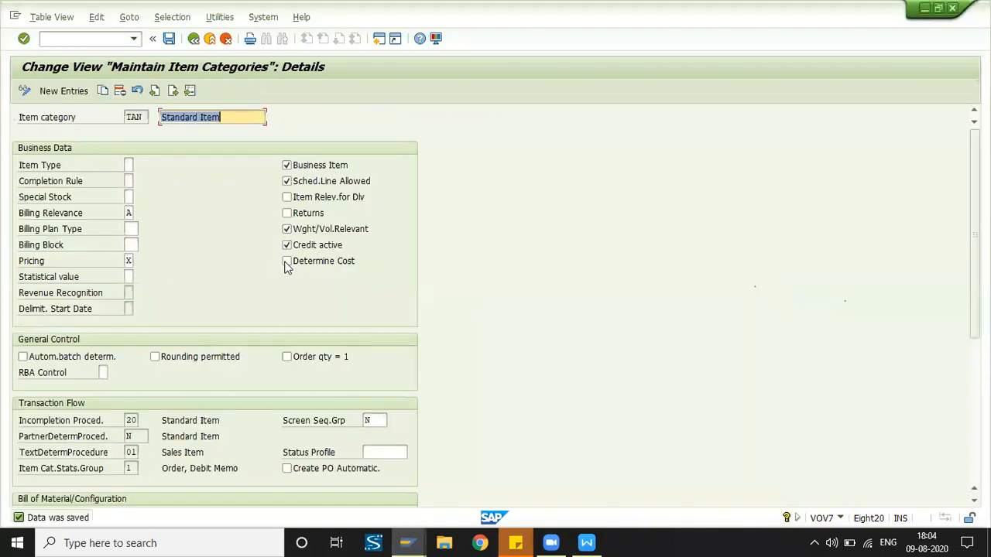
{"action": "left_click", "coordinate": [287, 263]}
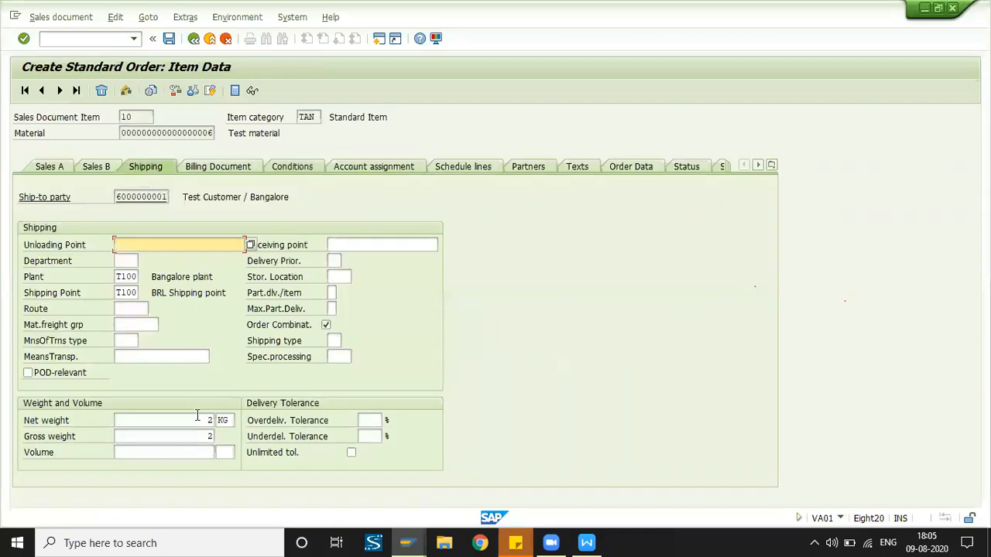
- Set the item's net weight and gross weight to 1 KG in its shipping data and save the order
{"action": "left_click", "coordinate": [198, 416]}
{"action": "key", "text": "Delete"}
{"action": "type", "text": "1"}
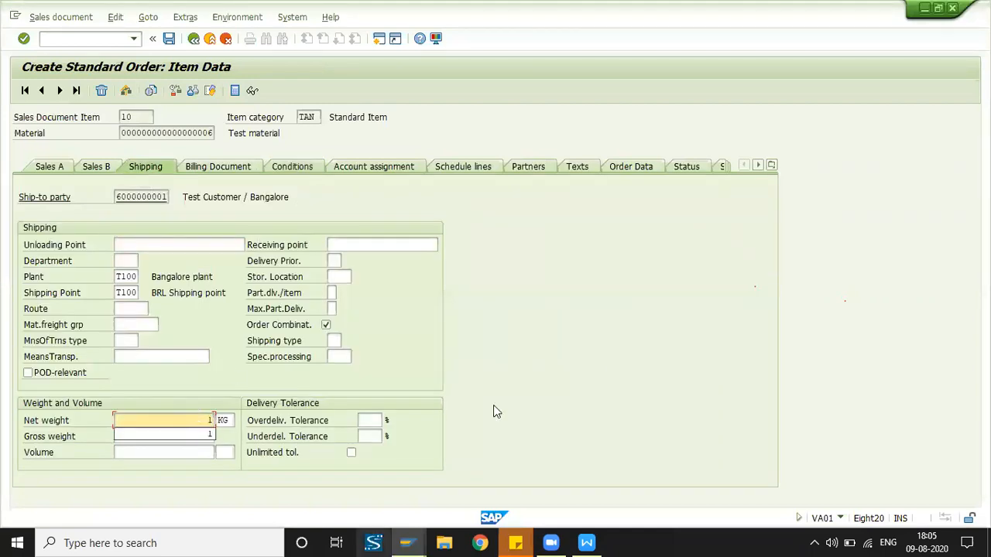
{"action": "left_click", "coordinate": [193, 436]}
{"action": "key", "text": "Delete"}
{"action": "type", "text": "1"}
{"action": "key", "text": "Return"}
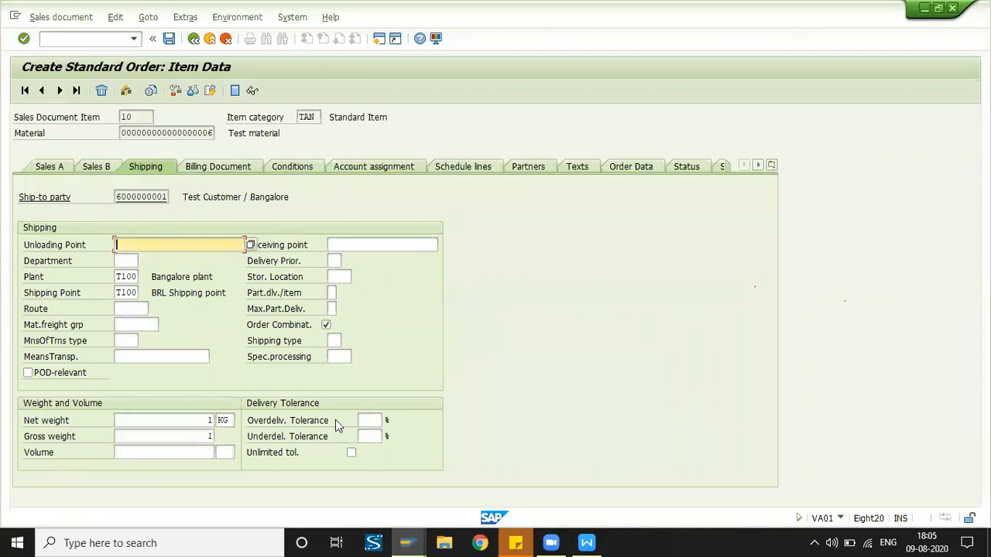
{"action": "key", "text": "ctrl+s"}
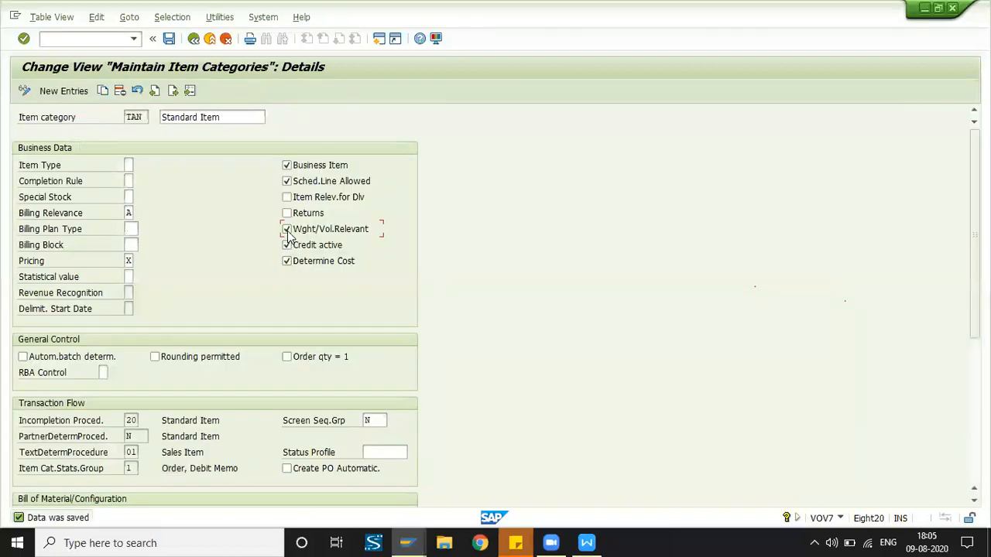
- Deactivate Wght/Vol.Relevant for item category TAN in the VOV7 session and save the change
{"action": "key", "text": "space"}
{"action": "left_click", "coordinate": [168, 38]}
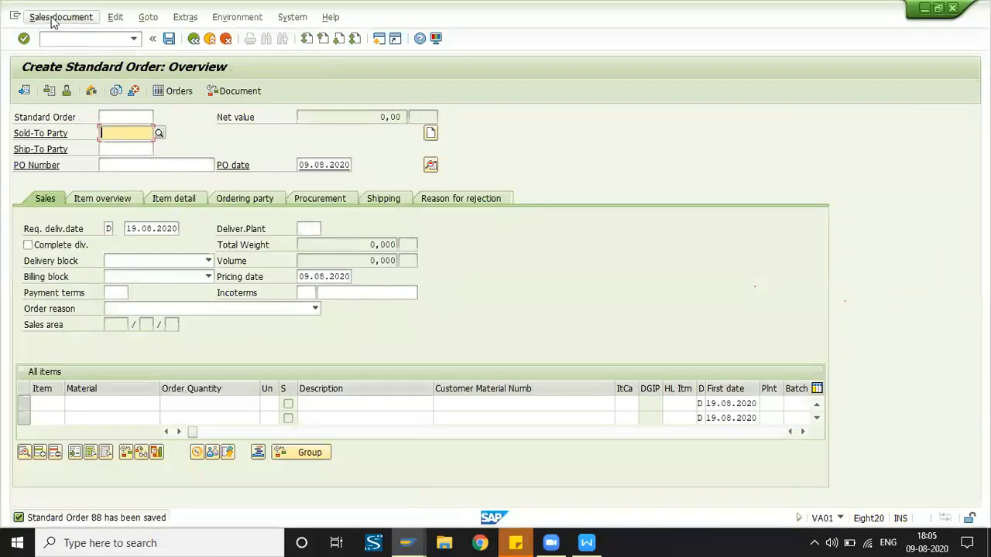
- Restart VA01 with a fresh OR order, entering the sold-to party's customer number and PO number text
{"action": "left_click", "coordinate": [70, 37]}
{"action": "type", "text": "/nva01"}
{"action": "key", "text": "Return"}
{"action": "key", "text": "Return"}
{"action": "left_click", "coordinate": [124, 136]}
{"action": "left_click", "coordinate": [126, 147]}
{"action": "key", "text": "Tab"}
{"action": "key", "text": "Tab"}
{"action": "type", "text": "text"}
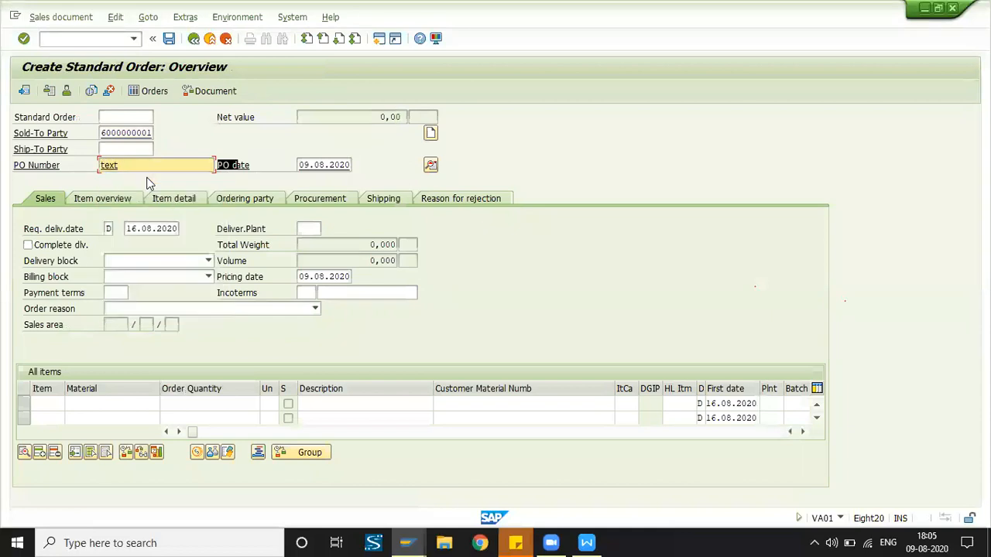
{"action": "key", "text": "Return"}
{"action": "left_click", "coordinate": [142, 404]}
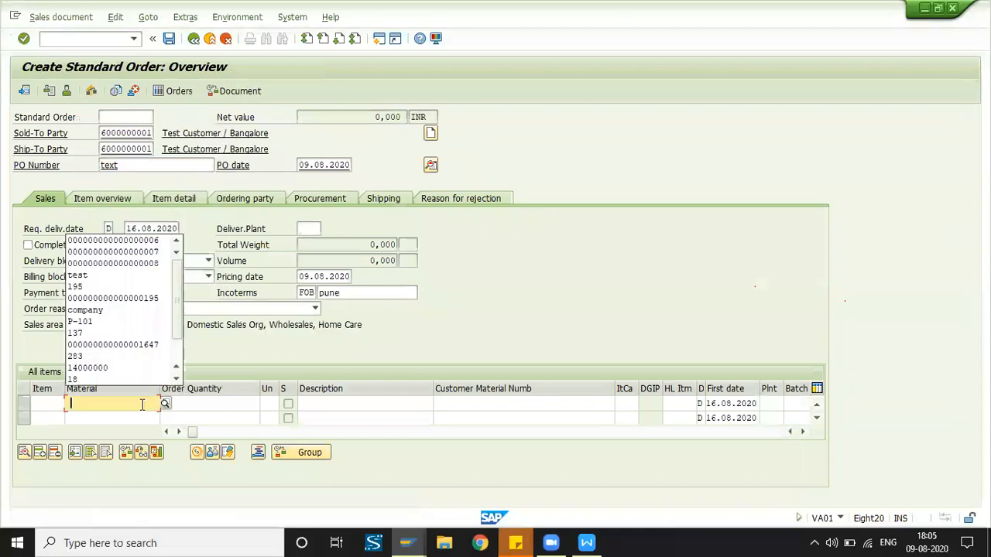
{"action": "left_click", "coordinate": [155, 241]}
{"action": "left_click", "coordinate": [228, 404]}
{"action": "type", "text": "2"}
{"action": "key", "text": "Return"}
{"action": "left_click", "coordinate": [341, 234]}
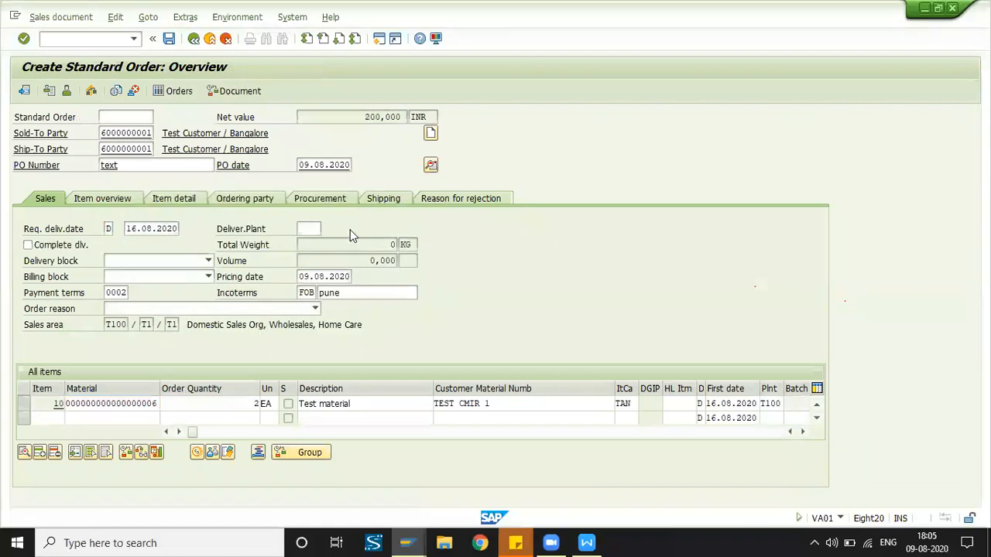
- Open the item's shipping data and check its weight and volume fields
{"action": "left_click", "coordinate": [143, 409]}
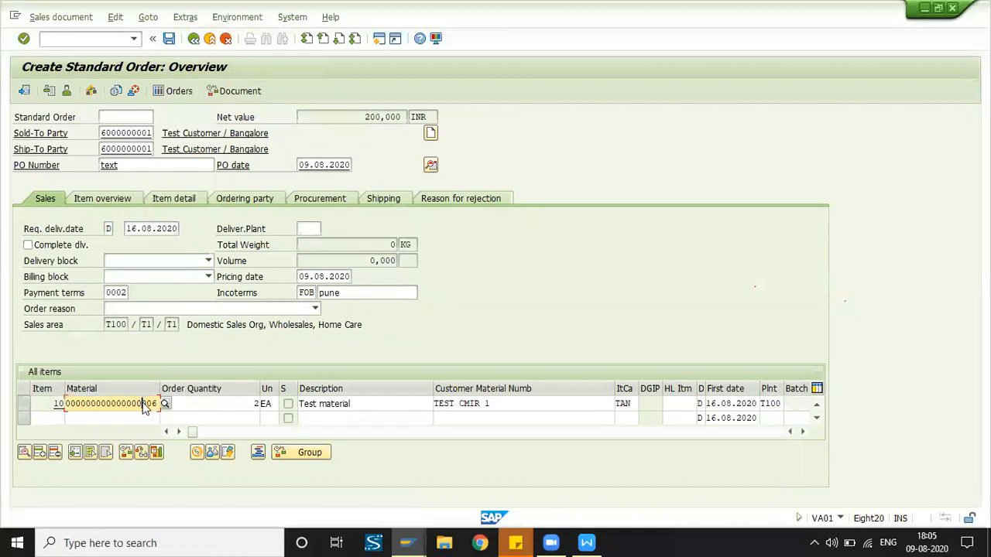
{"action": "double_click", "coordinate": [144, 409]}
{"action": "left_click", "coordinate": [157, 169]}
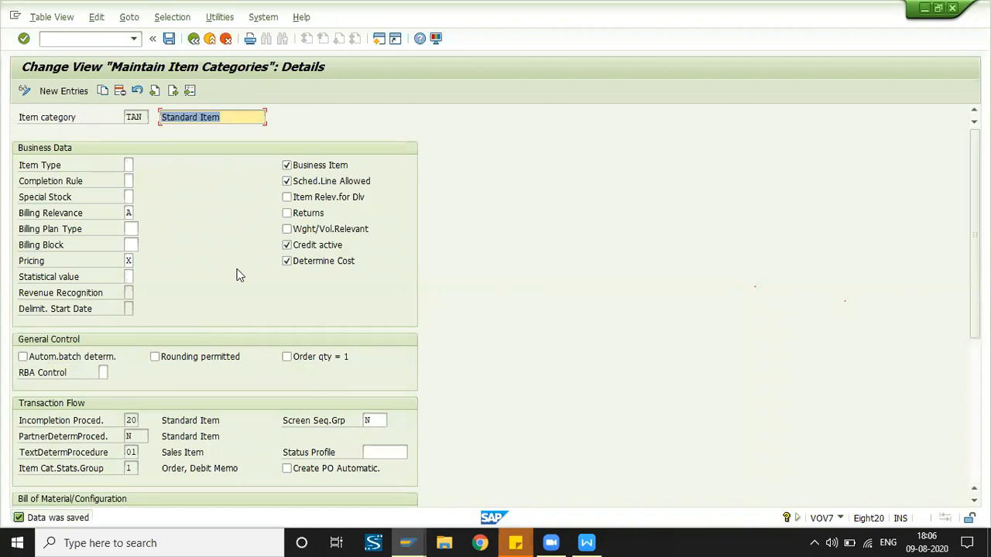
- Activate Wght/Vol.Relevant for TAN in the VOV7 session, save the change, and return to the SAP Easy Access screen
{"action": "left_click", "coordinate": [286, 230]}
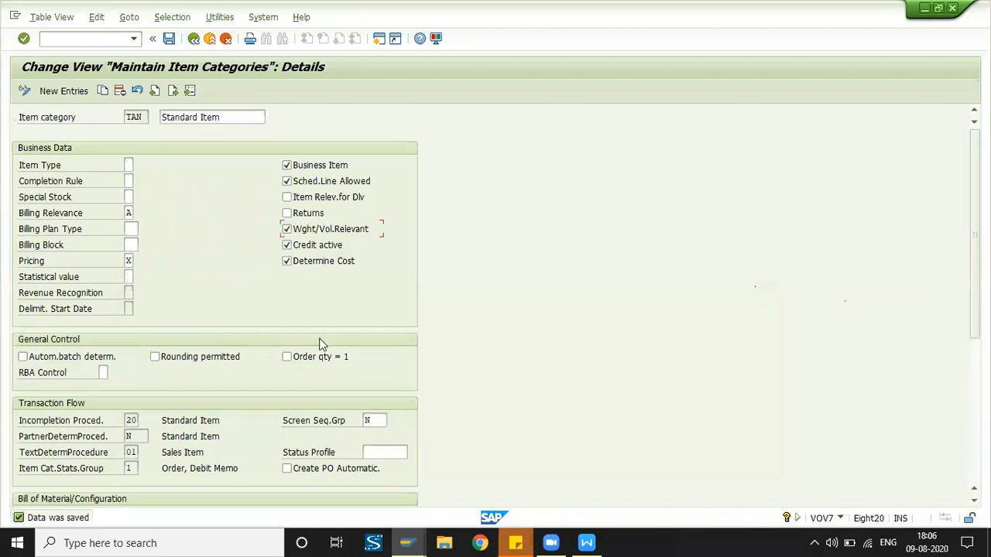
{"action": "left_click", "coordinate": [170, 40]}
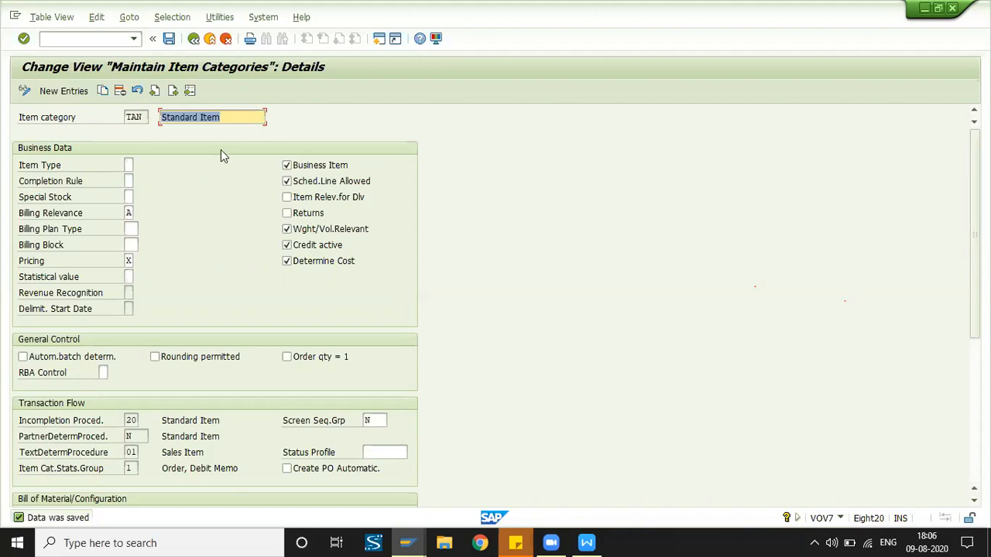
{"action": "left_click", "coordinate": [194, 39]}
{"action": "left_click", "coordinate": [194, 39]}
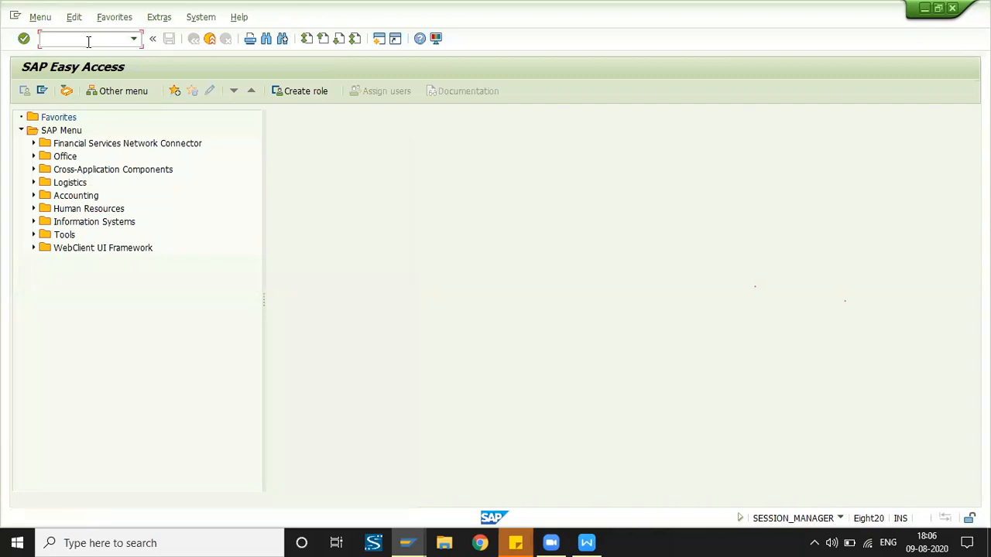
{"action": "type", "text": "vov5"}
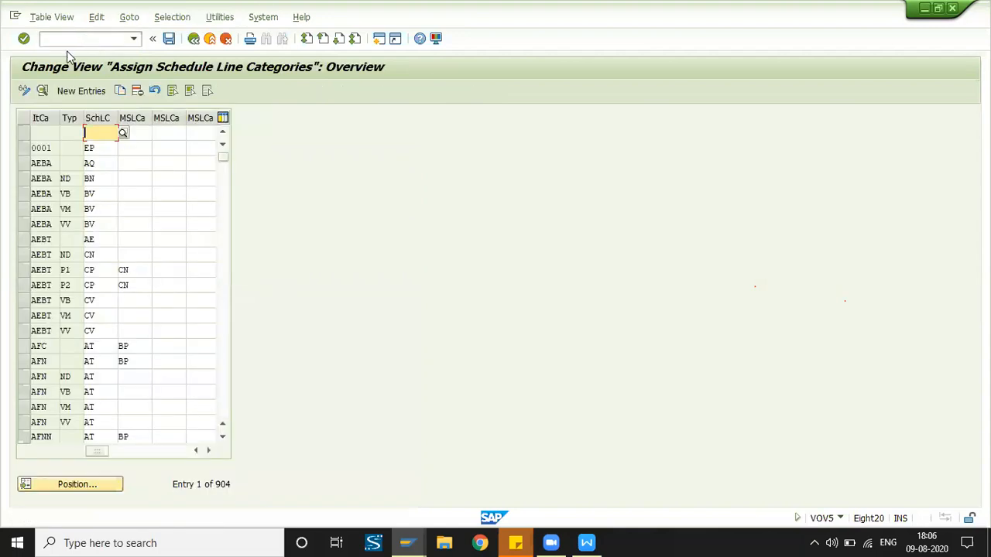
{"action": "left_click", "coordinate": [95, 487]}
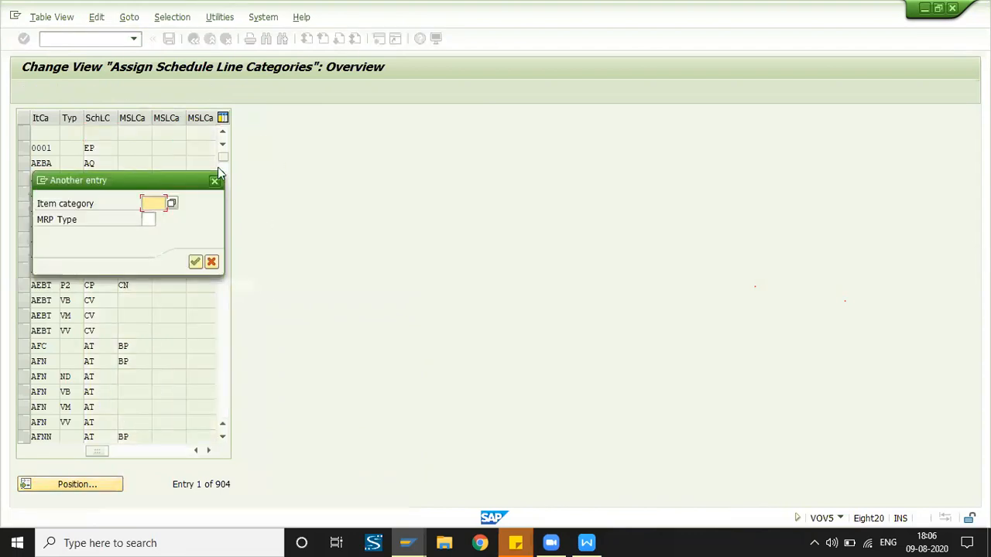
{"action": "left_click", "coordinate": [216, 180]}
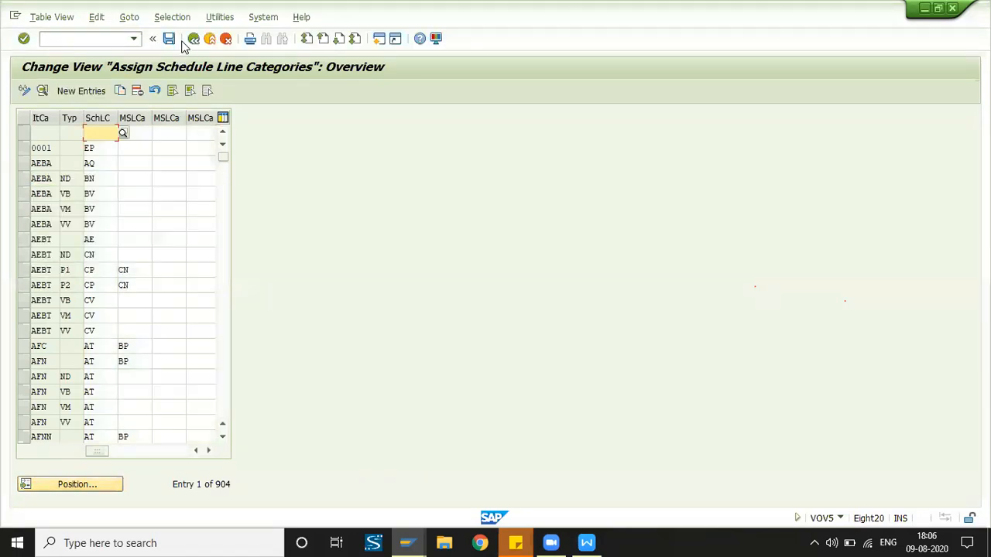
{"action": "left_click", "coordinate": [194, 38]}
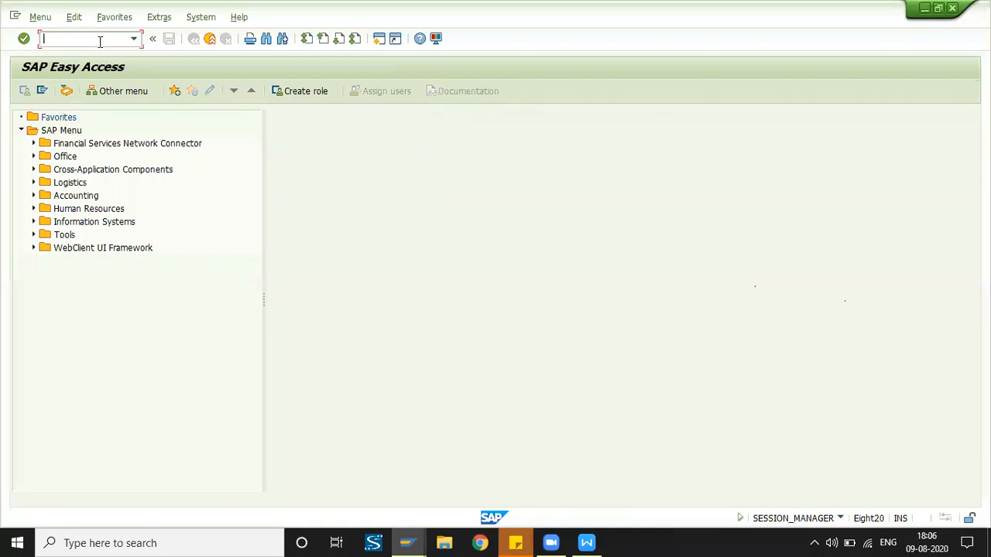
- Open the schedule line category maintenance with transaction VOV6 and position the list on CP
{"action": "type", "text": "vov6"}
{"action": "key", "text": "Return"}
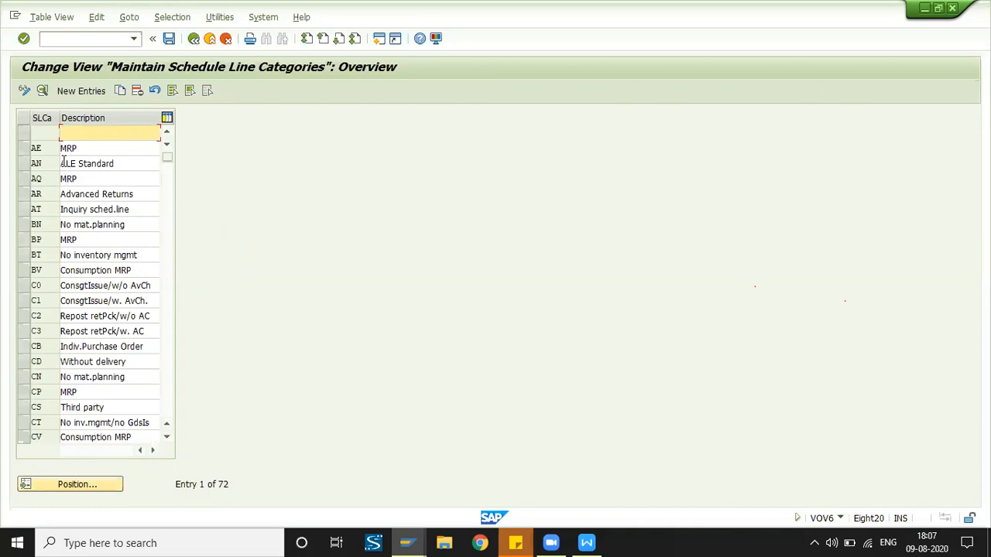
{"action": "left_click", "coordinate": [76, 485]}
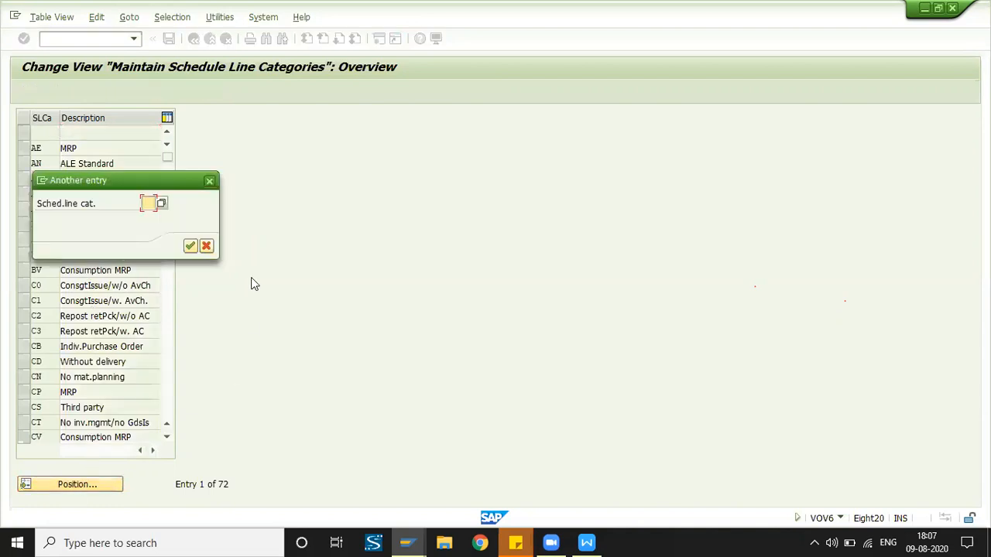
{"action": "type", "text": "cp"}
{"action": "key", "text": "Return"}
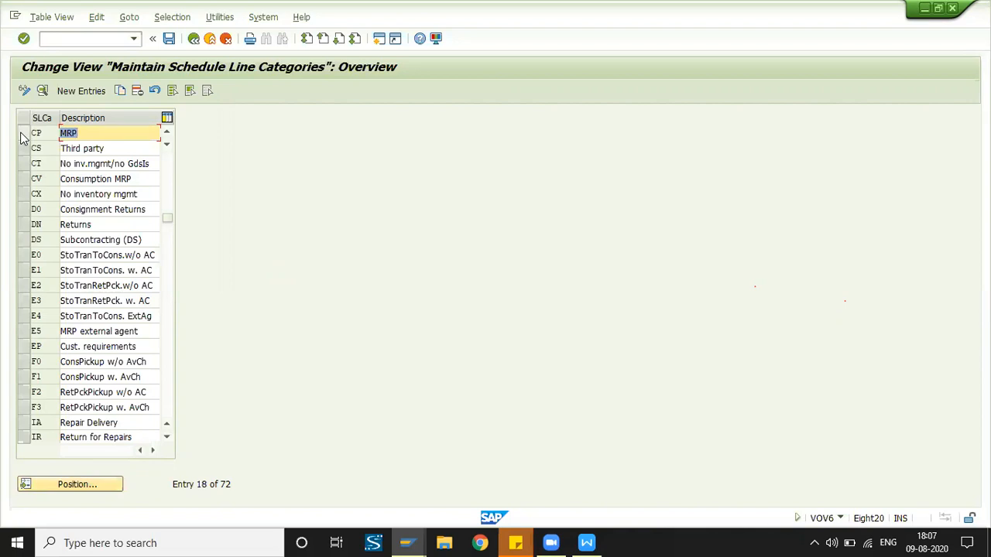
- Position the list on CN, select the CN and CP entries, and open their details
{"action": "left_click", "coordinate": [79, 488]}
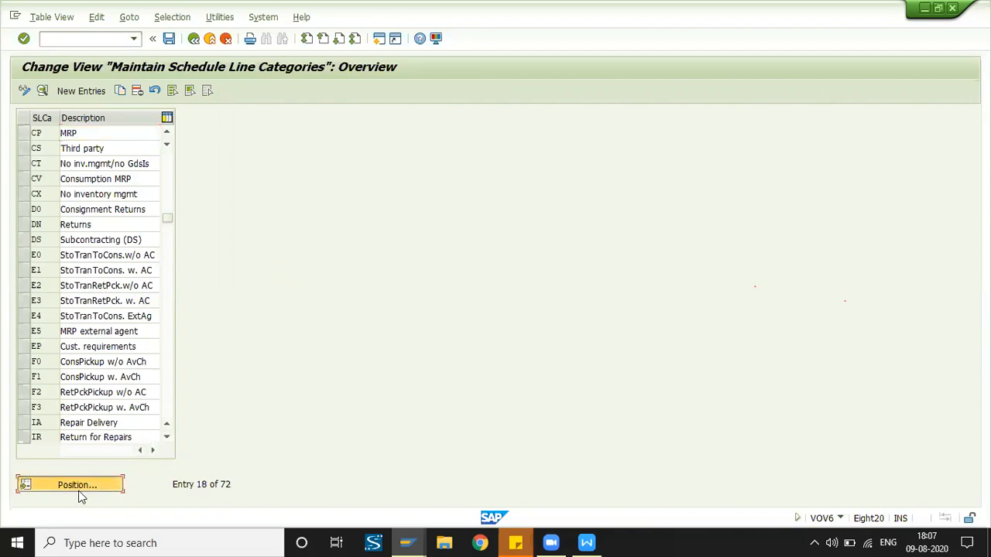
{"action": "type", "text": "CN"}
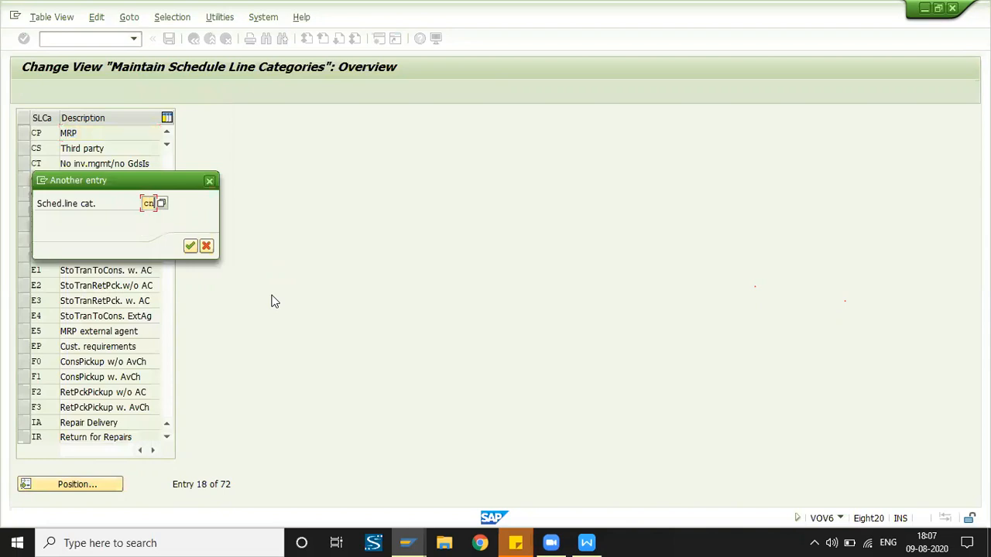
{"action": "key", "text": "Return"}
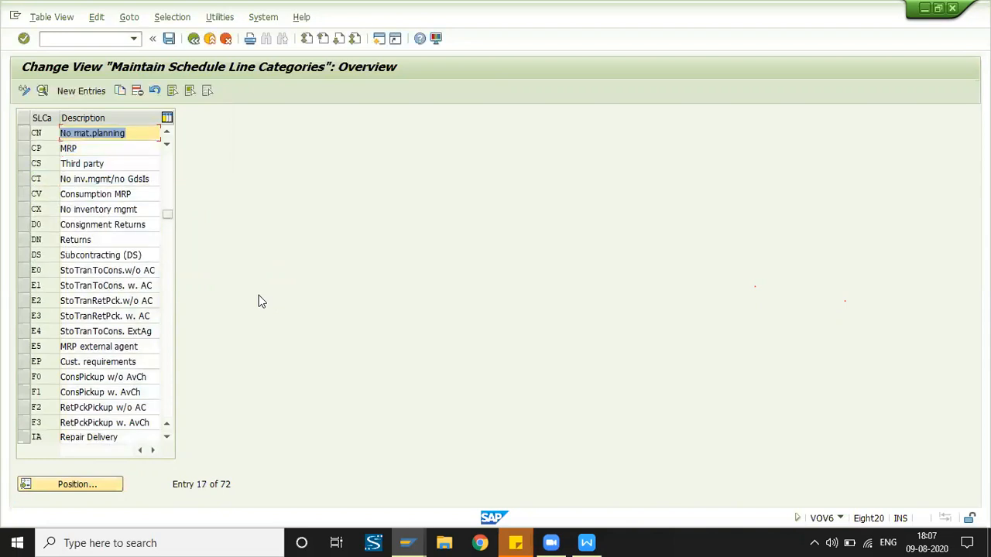
{"action": "left_click", "coordinate": [23, 149]}
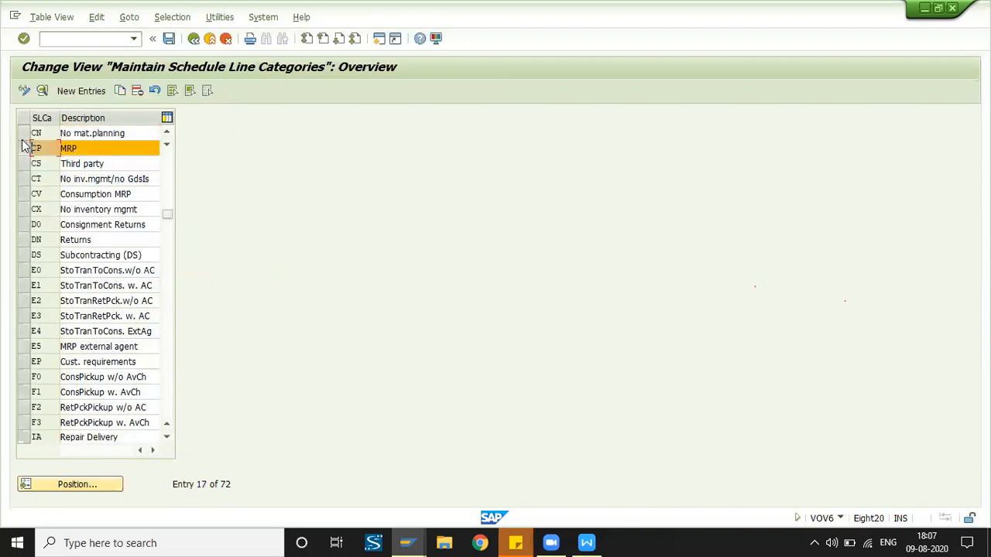
{"action": "left_click", "coordinate": [23, 134]}
{"action": "left_click", "coordinate": [43, 91]}
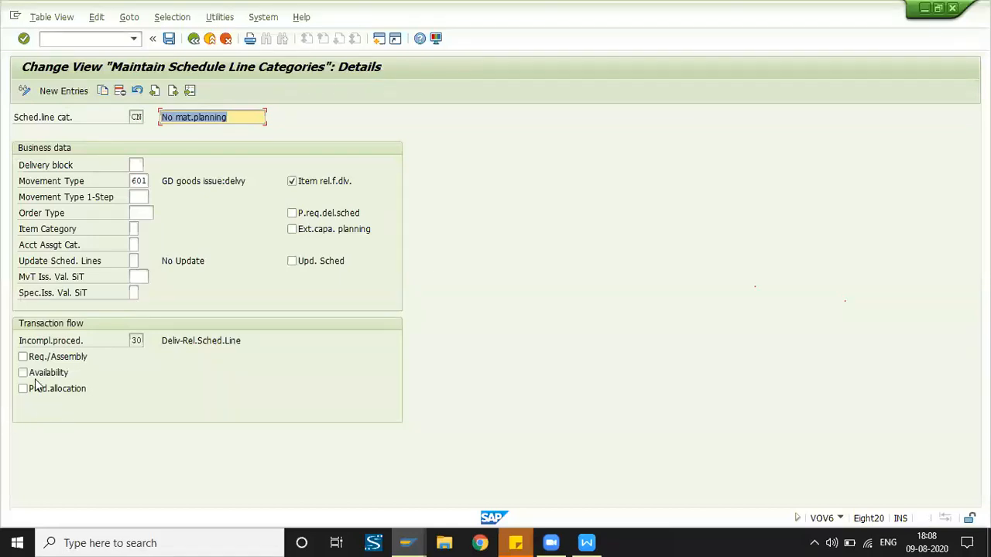
- Compare the detail settings of schedule line categories CN and CP by moving back and forth between them
{"action": "left_click", "coordinate": [173, 91]}
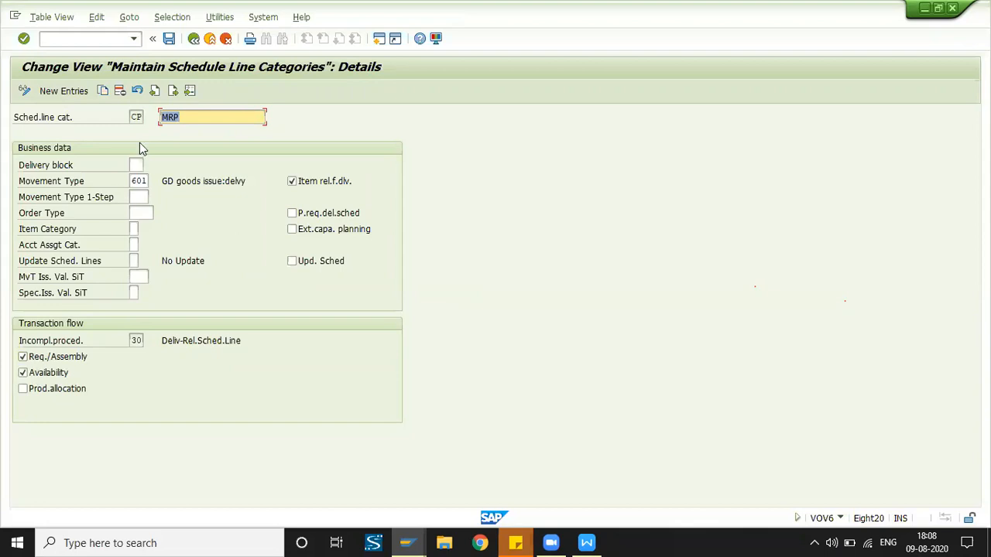
{"action": "left_click", "coordinate": [155, 91]}
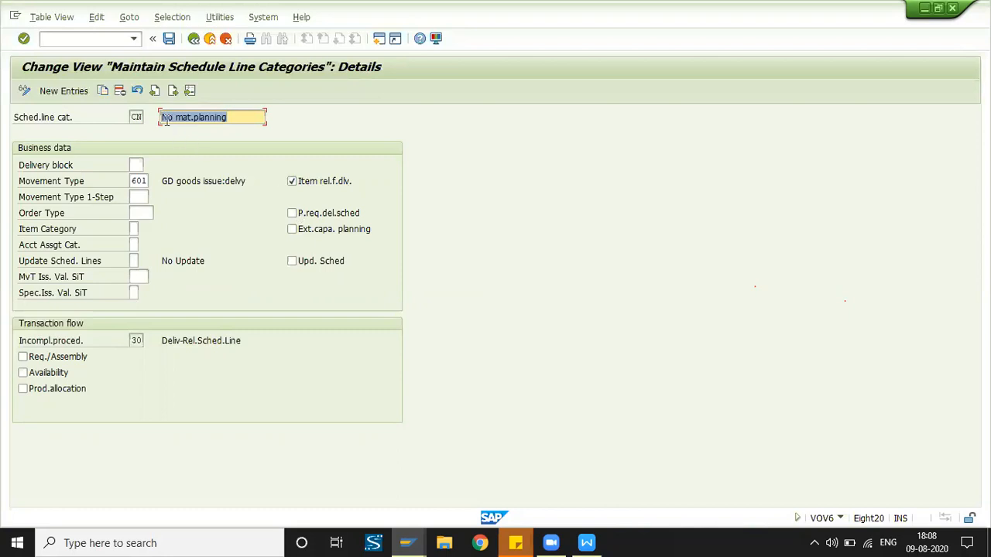
{"action": "left_click", "coordinate": [154, 91]}
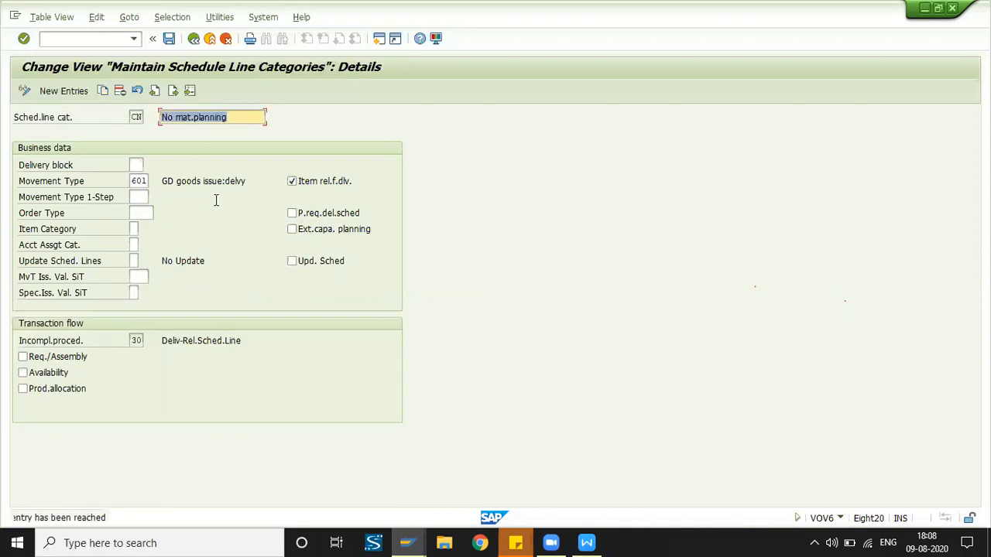
{"action": "left_click", "coordinate": [173, 91]}
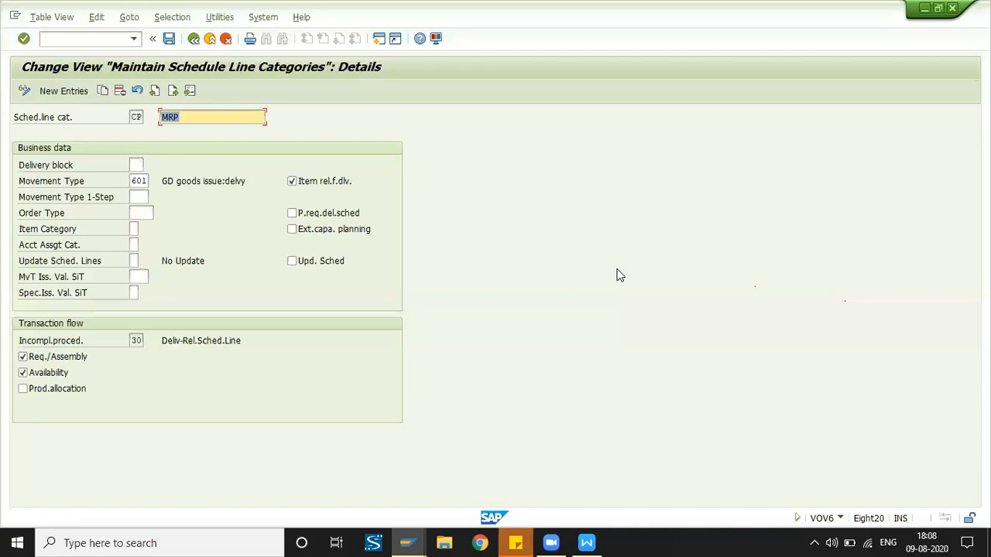
- Switch to the Sales document.docx notes in Writer and add the line "Schedule line category" below "Table -VBKD"
{"action": "left_click", "coordinate": [586, 540]}
{"action": "key", "text": "Return"}
{"action": "key", "text": "Return"}
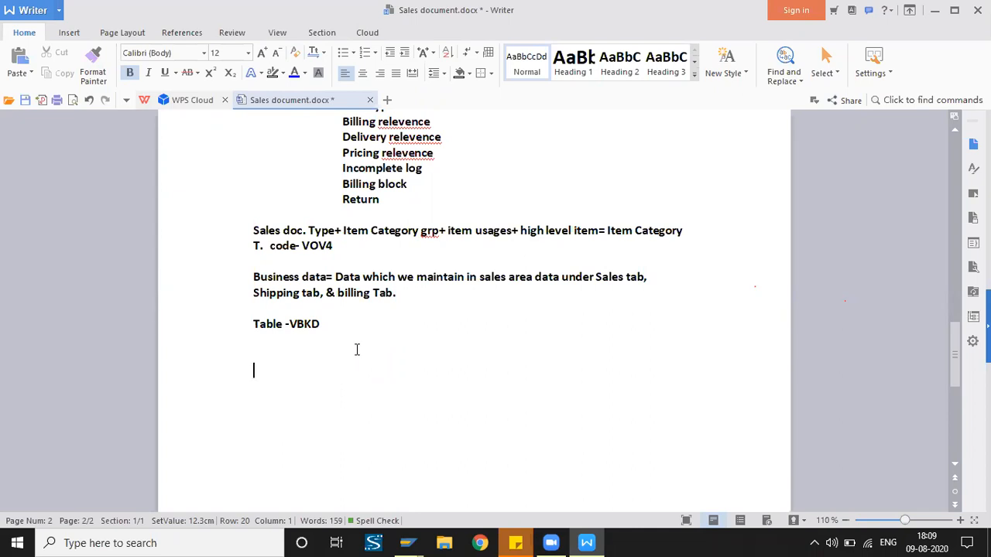
{"action": "type", "text": "Schedule"}
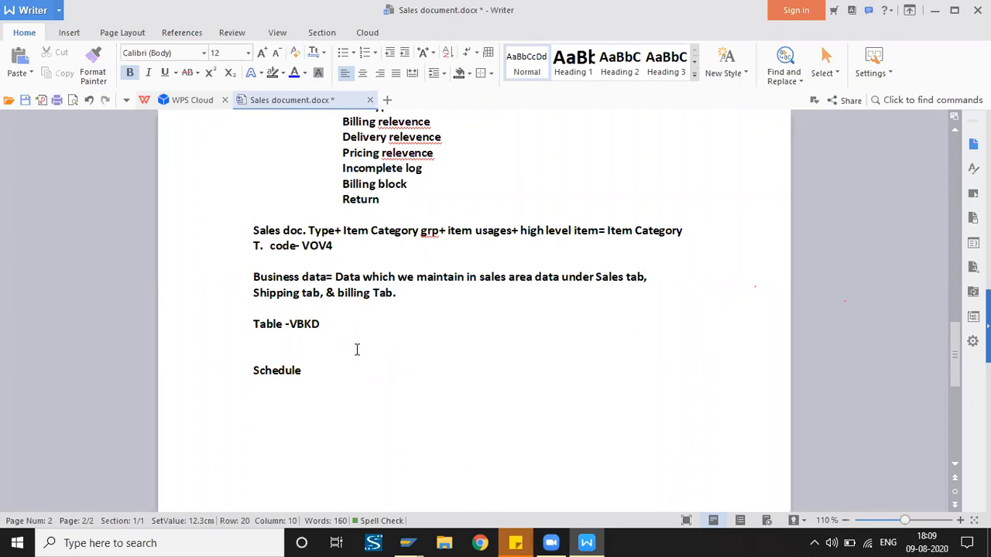
{"action": "type", "text": "line category"}
{"action": "key", "text": "Return"}
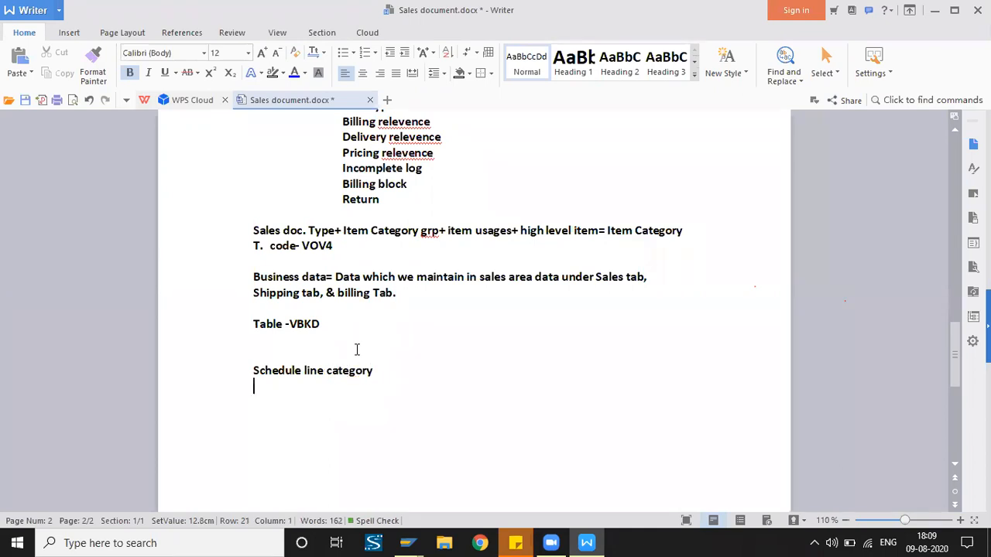
- List the schedule line categories CN, CP and DN on separate lines below the "Schedule line category" heading
{"action": "type", "text": "Cr"}
{"action": "key", "text": "BackSpace"}
{"action": "type", "text": "N"}
{"action": "key", "text": "Return"}
{"action": "type", "text": "CP"}
{"action": "key", "text": "Return"}
{"action": "type", "text": "N"}
{"action": "key", "text": "BackSpace"}
{"action": "type", "text": "DN"}
- Label the DN line so that it reads "Return -DN"
{"action": "key", "text": "Left"}
{"action": "key", "text": "Left"}
{"action": "type", "text": "return "}
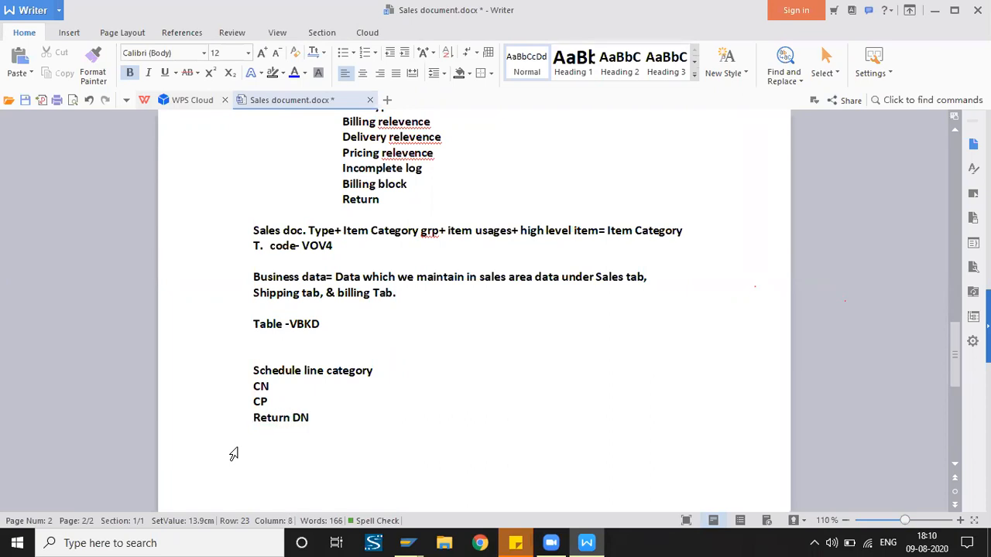
{"action": "type", "text": "-"}
{"action": "left_click", "coordinate": [333, 408]}
{"action": "left_click", "coordinate": [334, 418]}
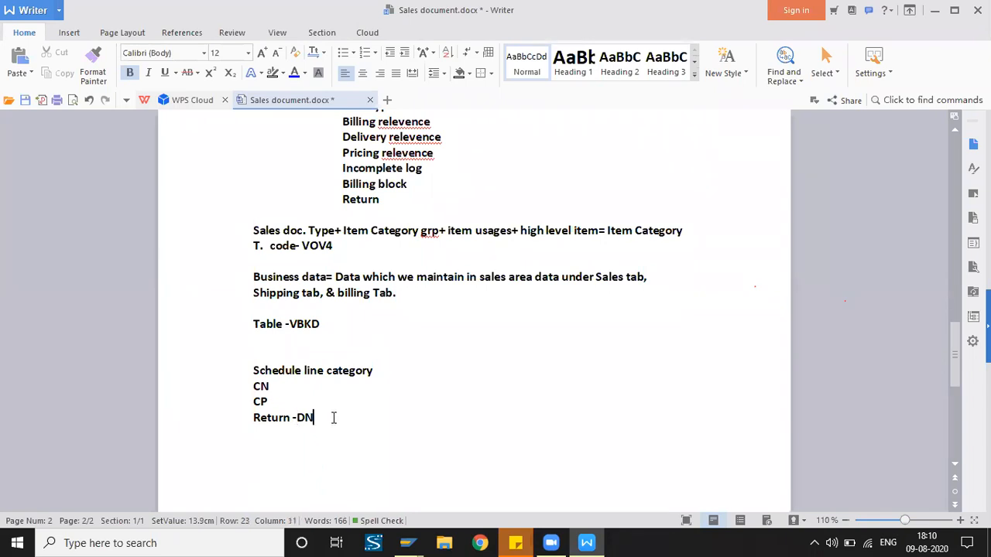
- Extend the CN line to read "Std order CN--- Training"
{"action": "left_click", "coordinate": [254, 387]}
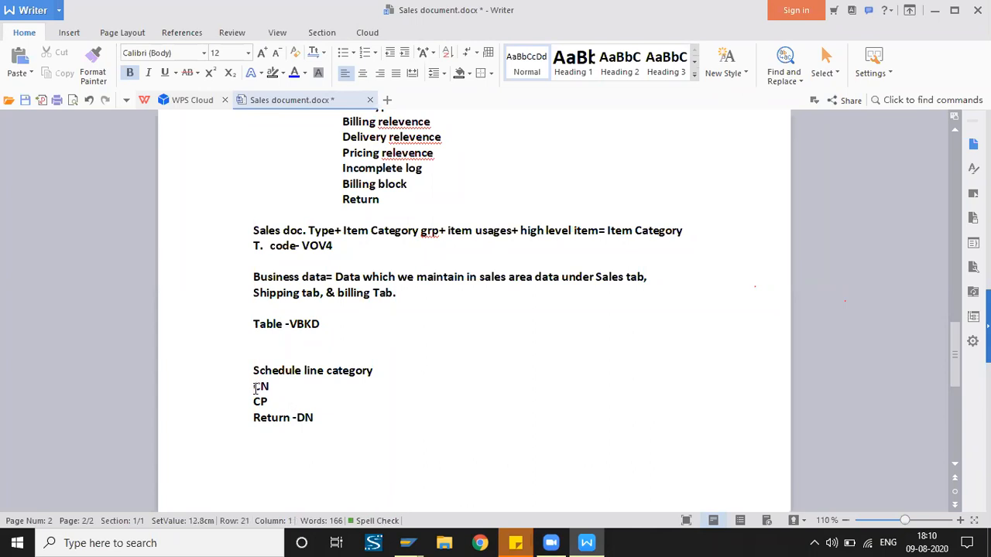
{"action": "type", "text": "Std order"}
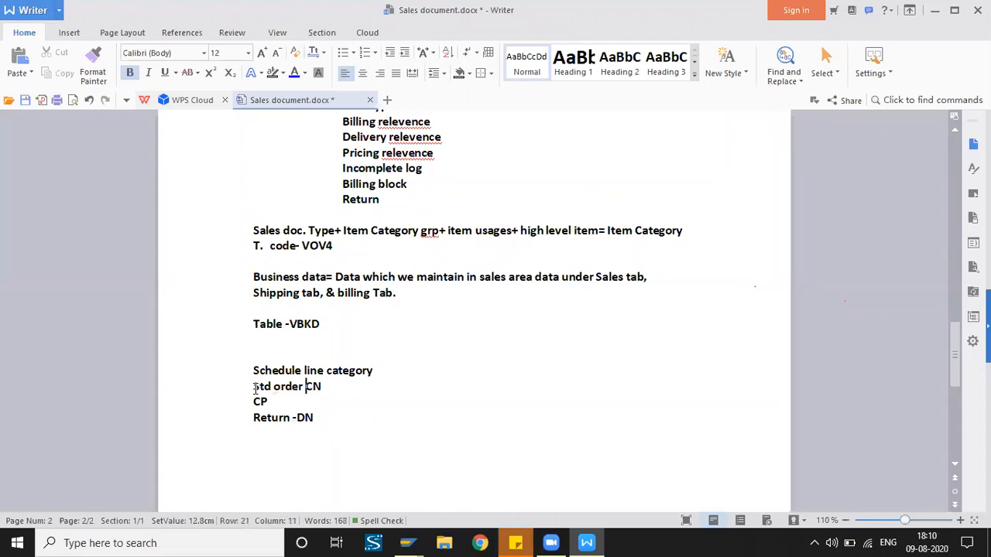
{"action": "left_click", "coordinate": [334, 389]}
{"action": "type", "text": "--- Trai"}
{"action": "type", "text": "ng"}
{"action": "key", "text": "BackSpace"}
{"action": "key", "text": "BackSpace"}
{"action": "type", "text": "ning"}
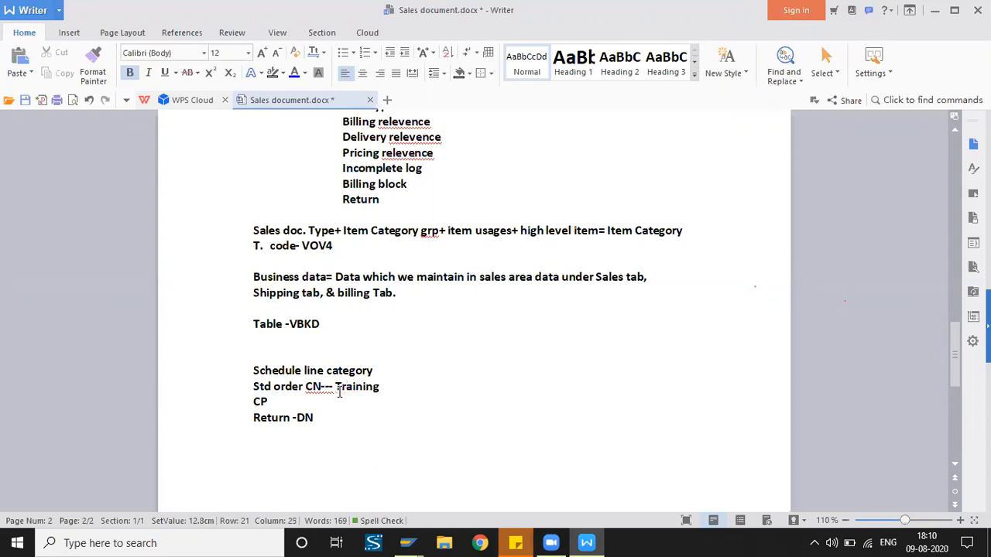
- Extend the CP line to read "Std order- CP---"
{"action": "key", "text": "Down"}
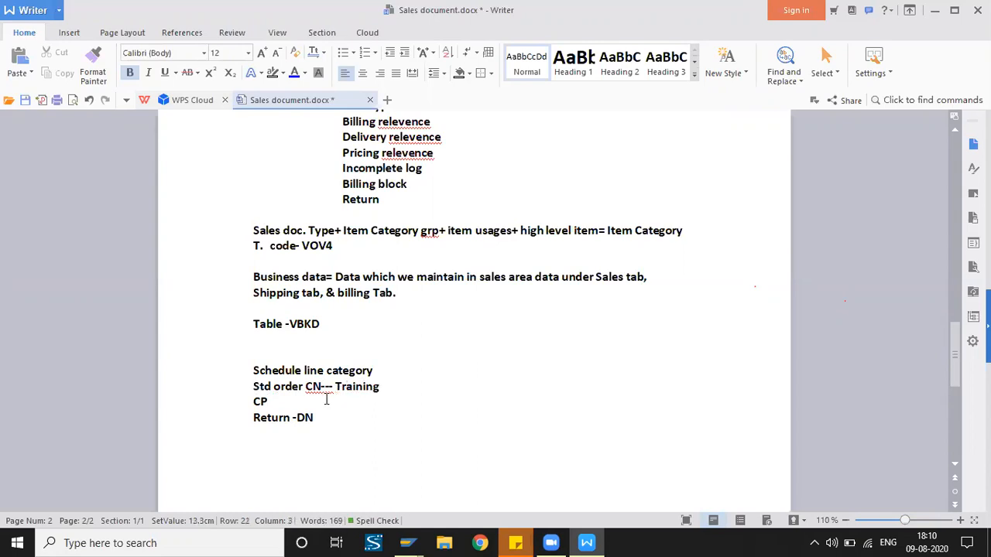
{"action": "left_click", "coordinate": [255, 401]}
{"action": "type", "text": "T"}
{"action": "key", "text": "BackSpace"}
{"action": "type", "text": "Std order-"}
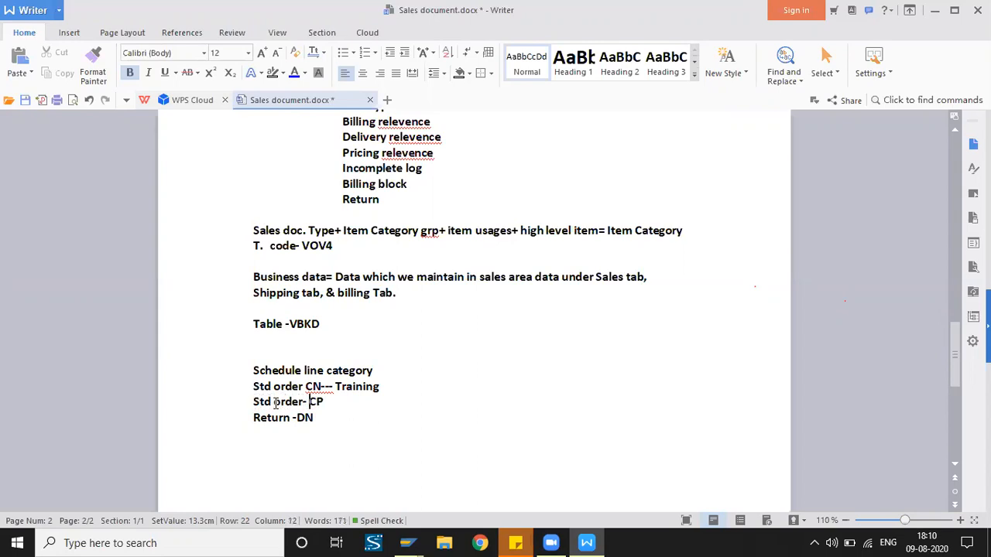
{"action": "left_click", "coordinate": [379, 403]}
{"action": "type", "text": "---"}
- Append "----- No requirement transfer/ No availibilty check/ relevent for delvery" to the CN line
{"action": "left_click", "coordinate": [396, 388]}
{"action": "type", "text": "------No requirement transfer/ "}
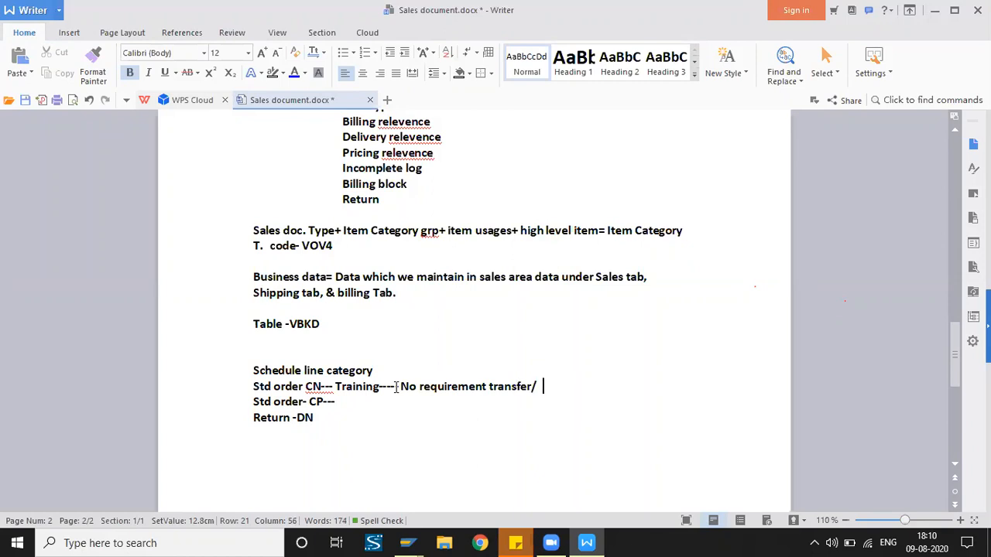
{"action": "type", "text": "No availibi"}
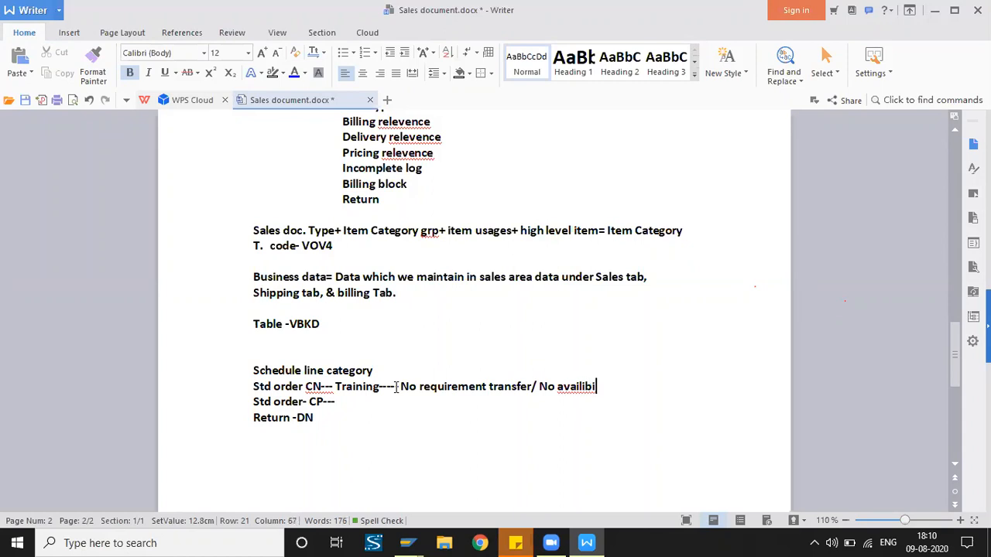
{"action": "type", "text": "lty check/ relevent for delivery"}
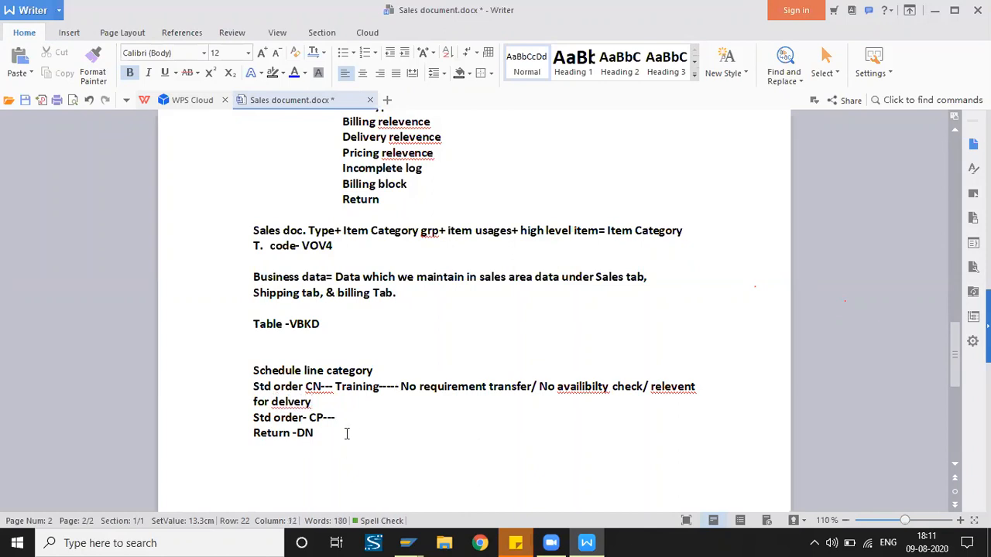
- Copy the requirement, availability and delivery text from the CN line to the end of the CP line
{"action": "left_click_drag", "start_coordinate": [399, 388], "coordinate": [714, 396]}
{"action": "key", "text": "ctrl+c"}
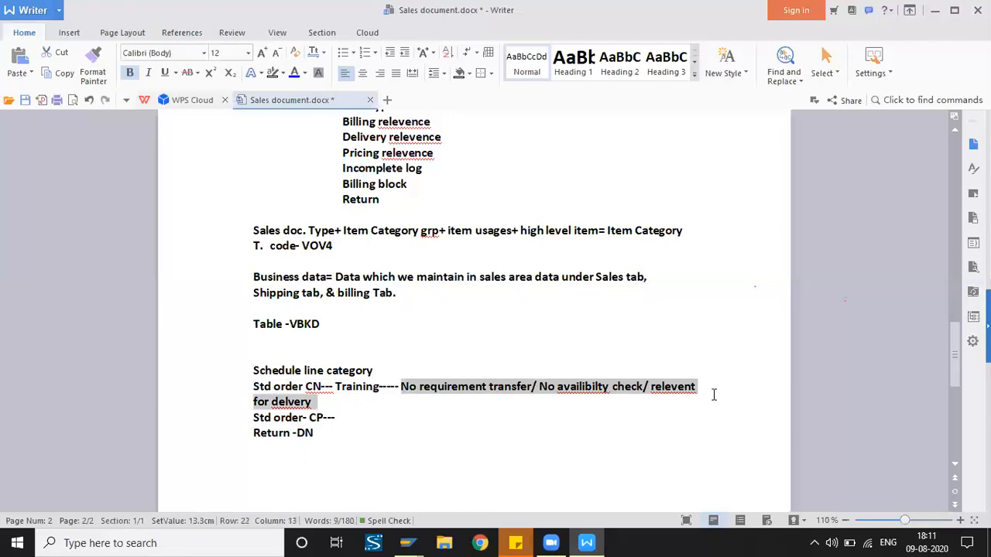
{"action": "left_click", "coordinate": [359, 419]}
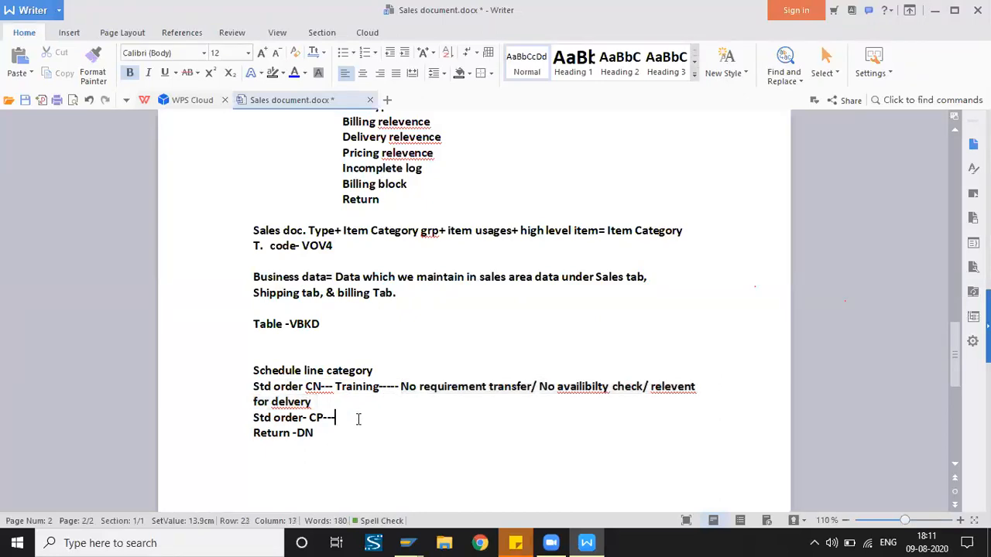
{"action": "key", "text": "ctrl+v"}
- Remove "No" before "requirement transfer" and before "availibilty check" in the CP line, and save the document
{"action": "left_click", "coordinate": [359, 419]}
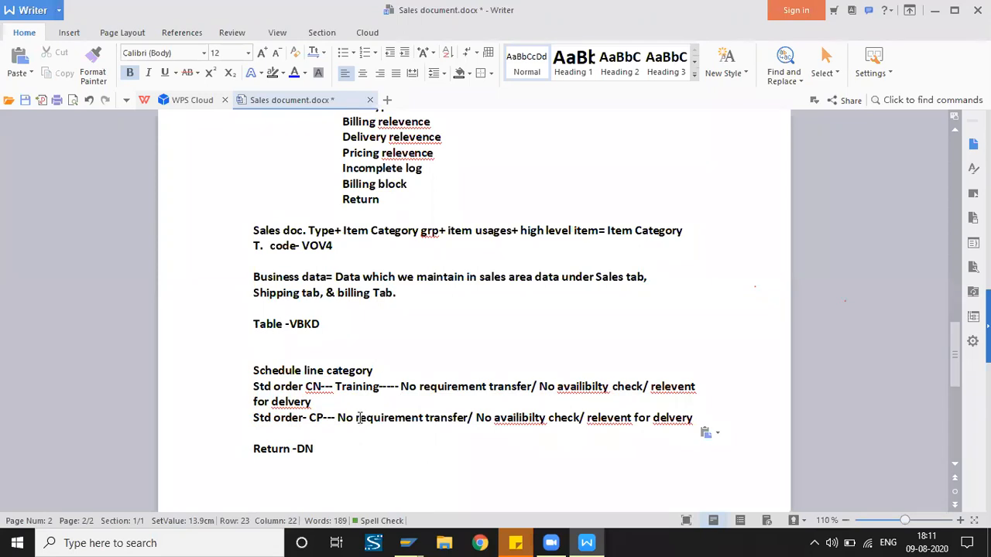
{"action": "key", "text": "BackSpace"}
{"action": "key", "text": "BackSpace"}
{"action": "key", "text": "BackSpace"}
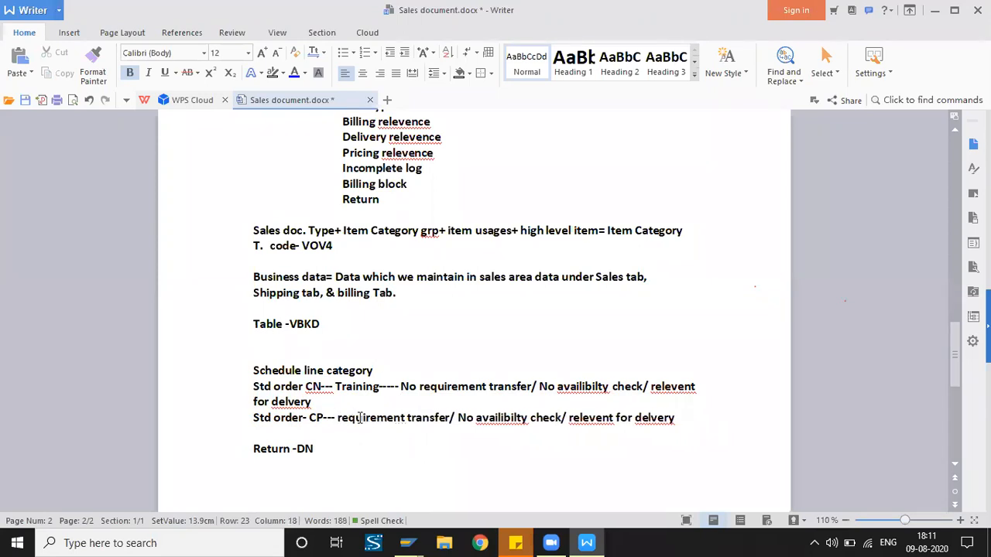
{"action": "left_click", "coordinate": [478, 418]}
{"action": "key", "text": "BackSpace"}
{"action": "key", "text": "BackSpace"}
{"action": "key", "text": "BackSpace"}
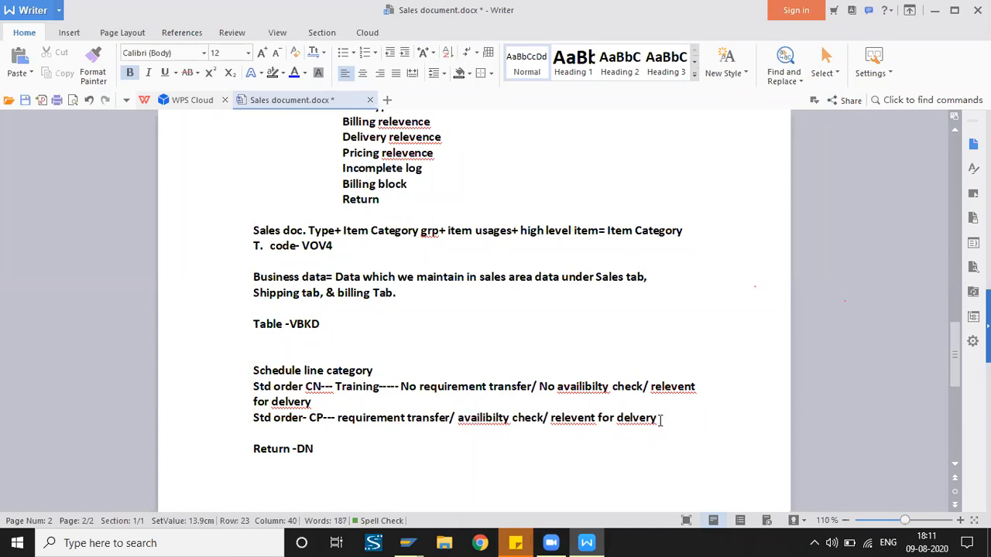
{"action": "left_click", "coordinate": [516, 446]}
{"action": "key", "text": "ctrl+s"}
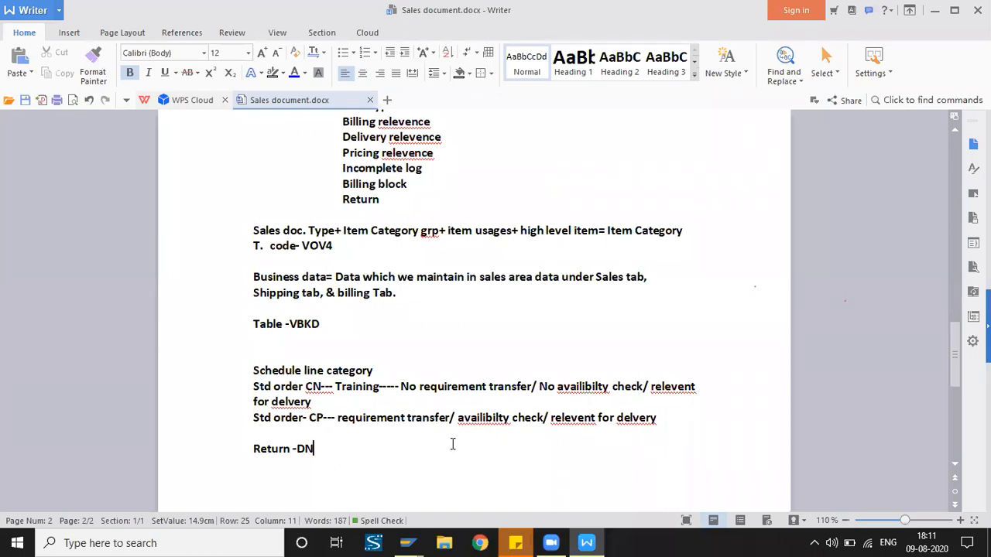
- Add the question line "How schedule is determined ?" below the "Return -DN" line, leaving a blank line between them
{"action": "scroll", "coordinate": [360, 426], "scroll_direction": "down", "scroll_amount": 3}
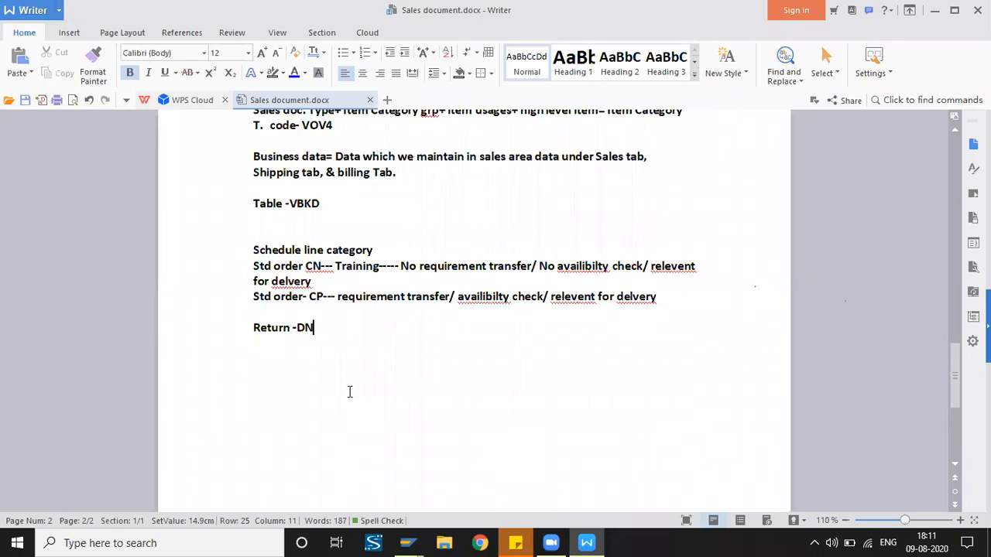
{"action": "key", "text": "Return"}
{"action": "key", "text": "Return"}
{"action": "type", "text": "H"}
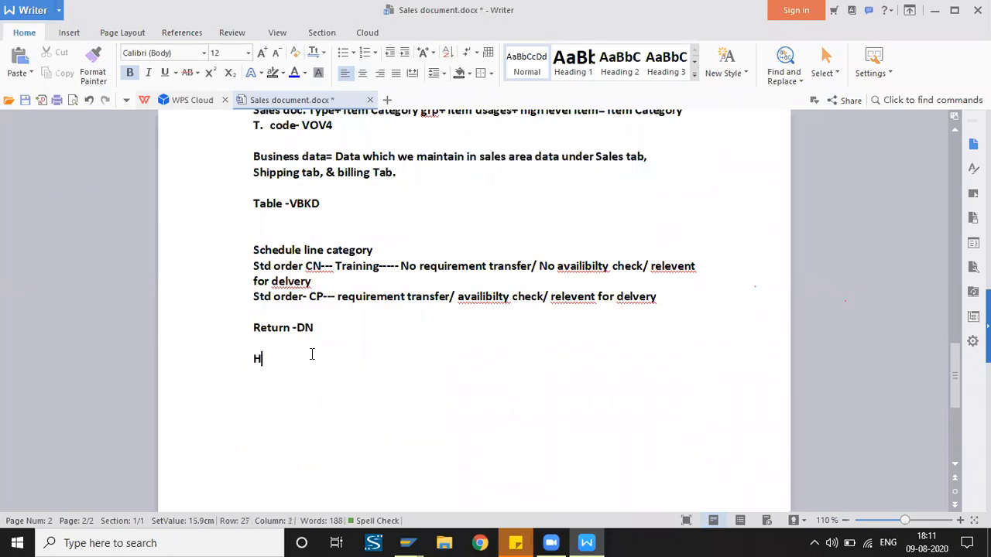
{"action": "type", "text": "ow schedu"}
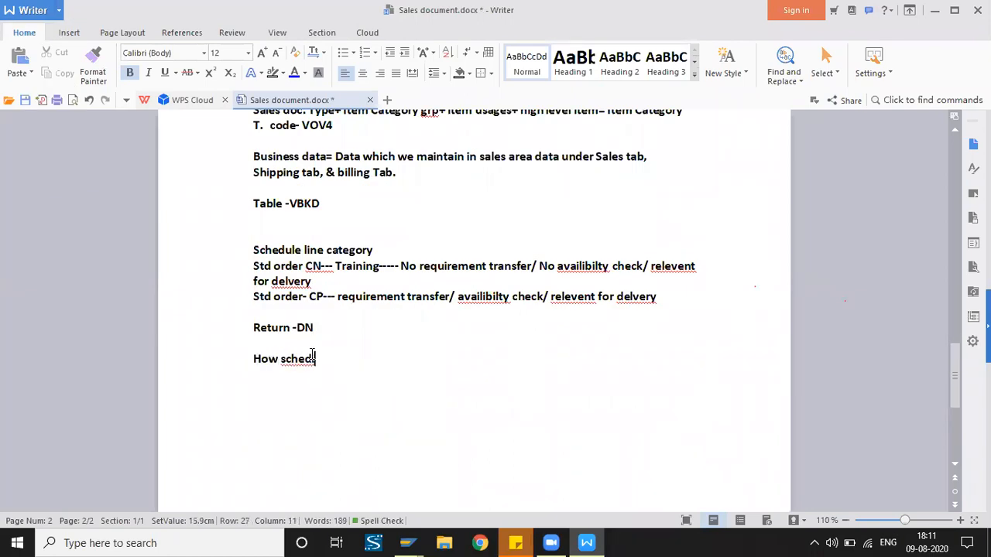
{"action": "type", "text": "le is determin"}
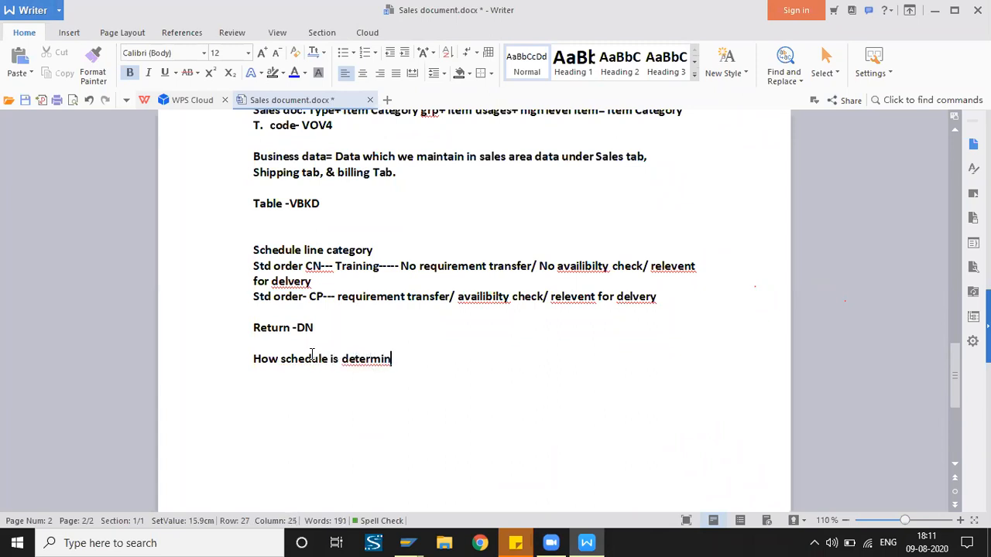
{"action": "type", "text": "ed ?"}
{"action": "key", "text": "Return"}
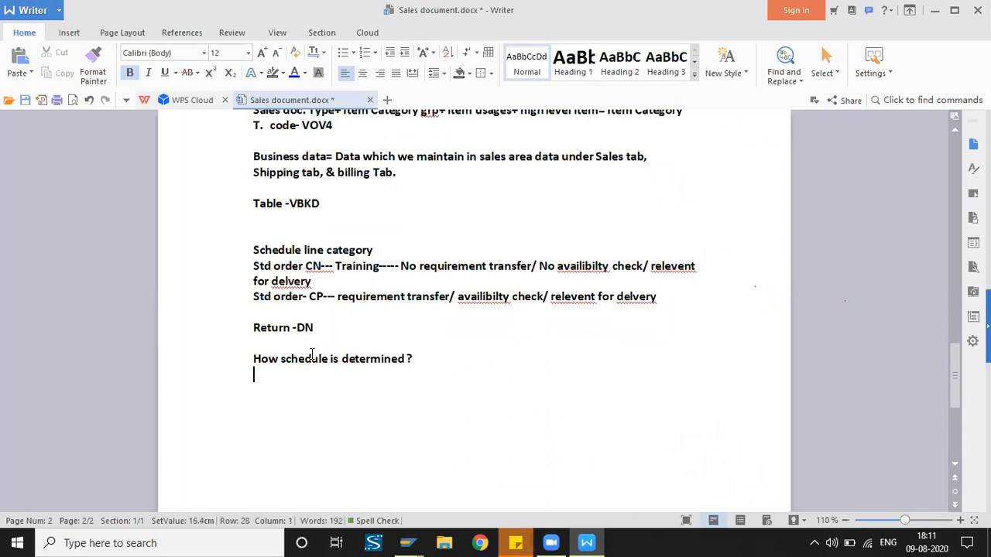
- Write the rule "Item catgeory + MRP type= Schedule line category" under the question and save the document
{"action": "type", "text": "Item catgeory "}
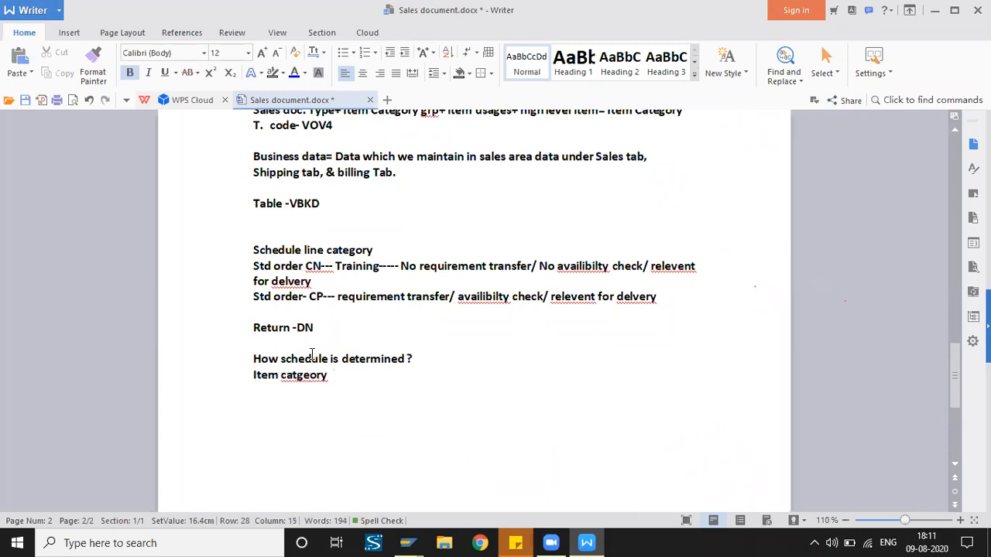
{"action": "type", "text": "+"}
{"action": "key", "text": "alt"}
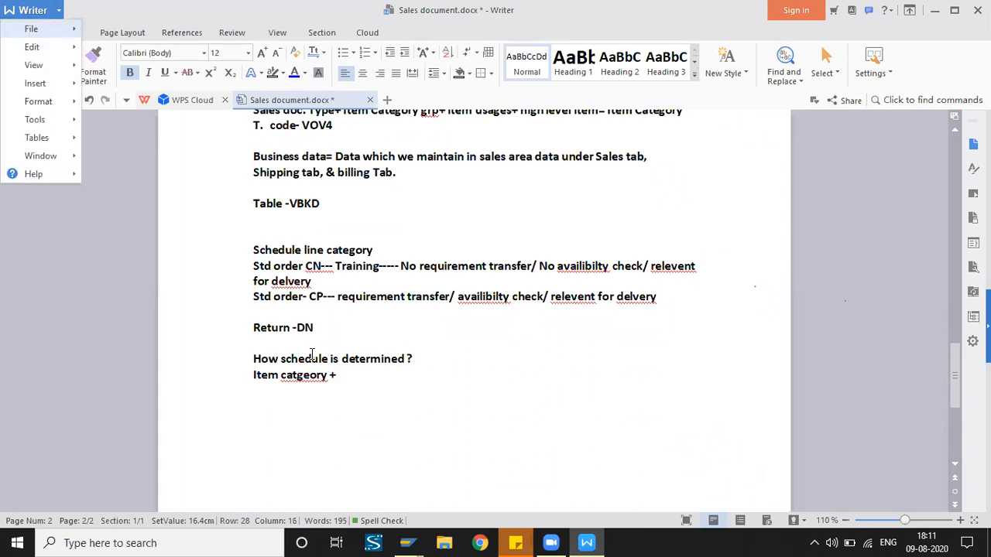
{"action": "key", "text": "Escape"}
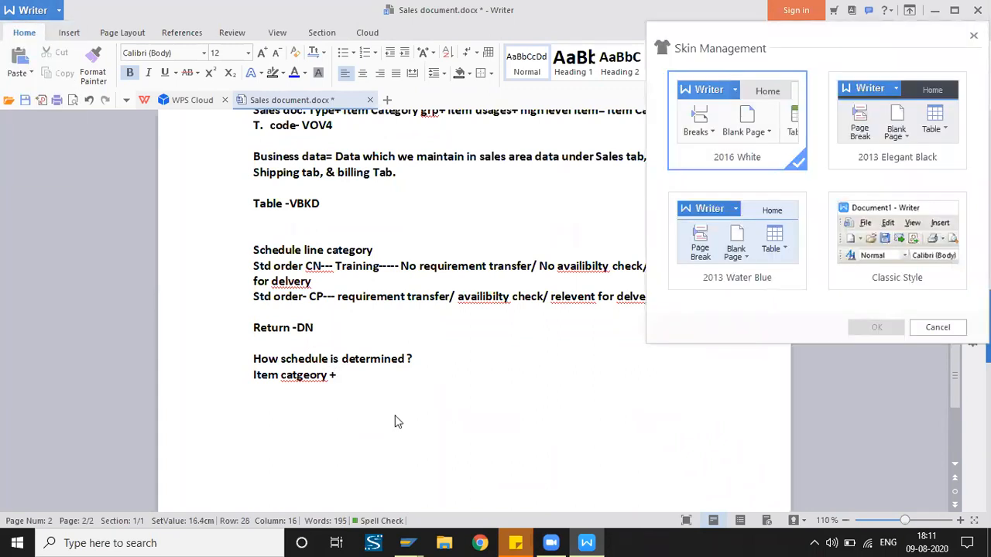
{"action": "left_click", "coordinate": [398, 366]}
{"action": "type", "text": "MR"}
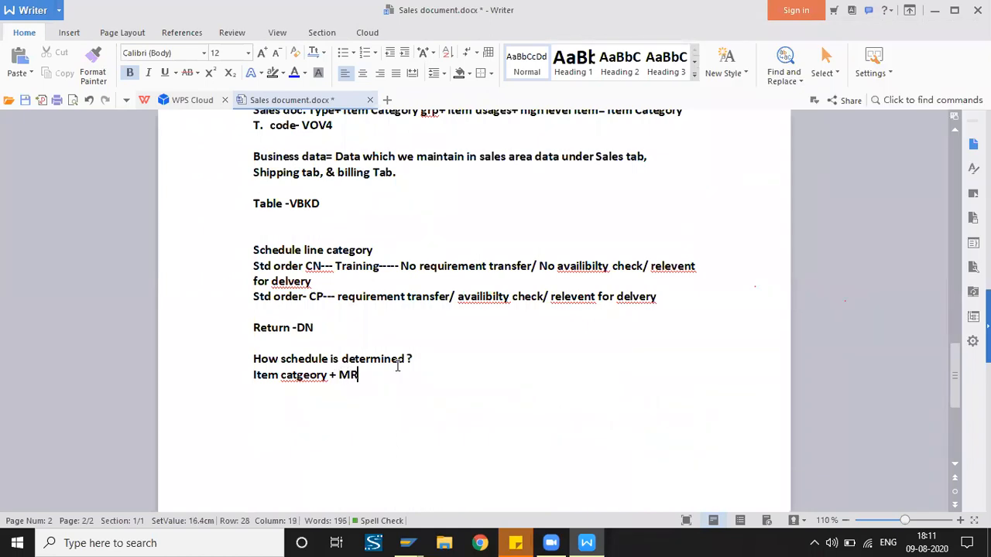
{"action": "type", "text": "P type= Schedul"}
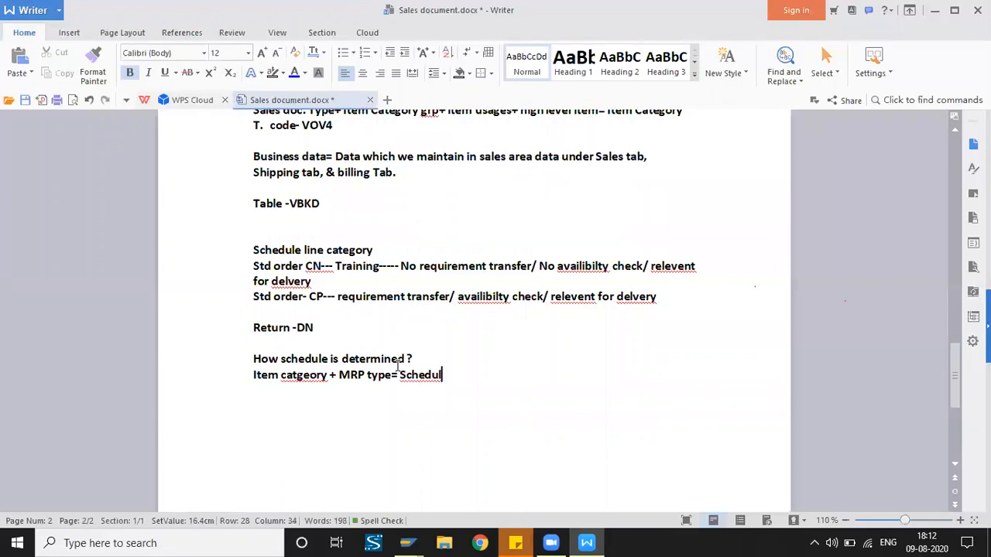
{"action": "type", "text": "e line categ"}
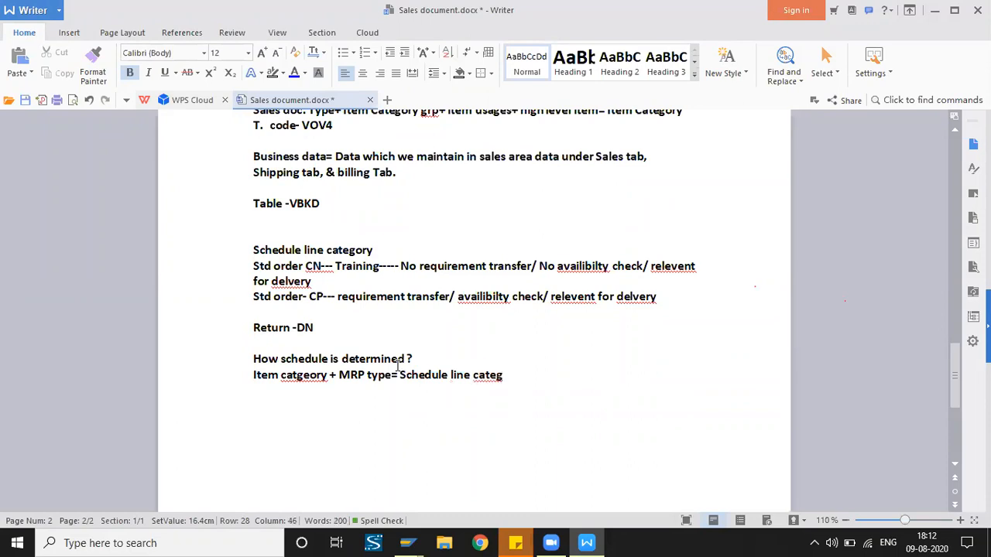
{"action": "type", "text": "egory"}
{"action": "key", "text": "Left"}
{"action": "key", "text": "Left"}
{"action": "key", "text": "Left"}
{"action": "key", "text": "BackSpace"}
{"action": "key", "text": "BackSpace"}
{"action": "left_click", "coordinate": [536, 379]}
{"action": "key", "text": "ctrl+s"}
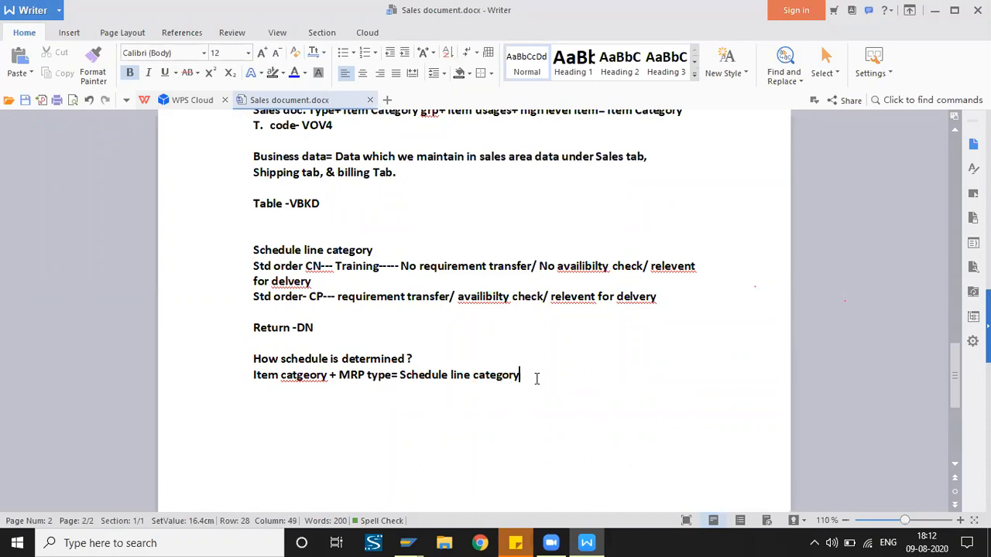
- Add the example line "TAN+ PD= CP" below the determination rule, separated by a blank line
{"action": "key", "text": "Return"}
{"action": "key", "text": "Return"}
{"action": "type", "text": "T"}
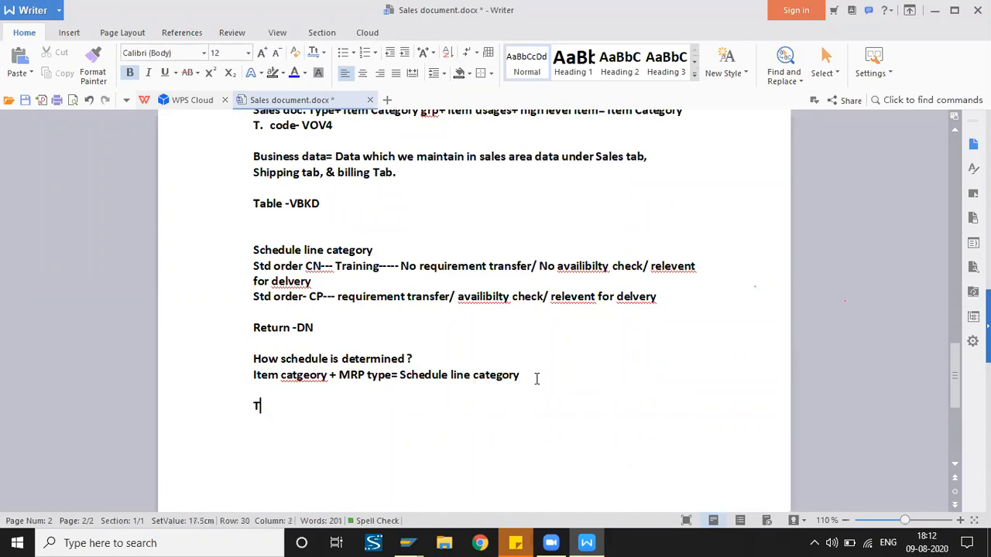
{"action": "type", "text": "AN+ PN"}
{"action": "key", "text": "BackSpace"}
{"action": "type", "text": "D/"}
{"action": "key", "text": "BackSpace"}
{"action": "type", "text": "= "}
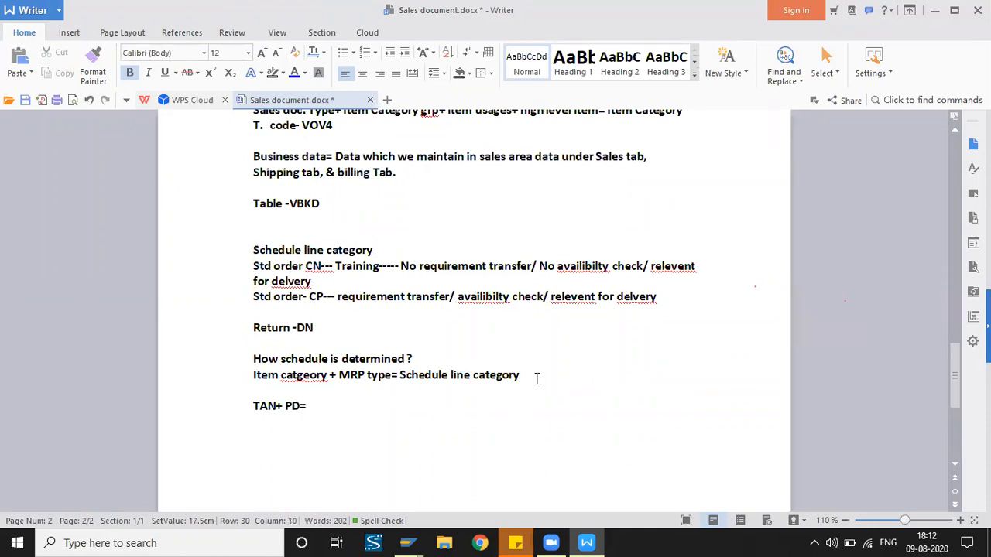
{"action": "type", "text": "CP"}
{"action": "key", "text": "Return"}
- Add a second example line "TAN +ND= CN" and save the document
{"action": "type", "text": "T"}
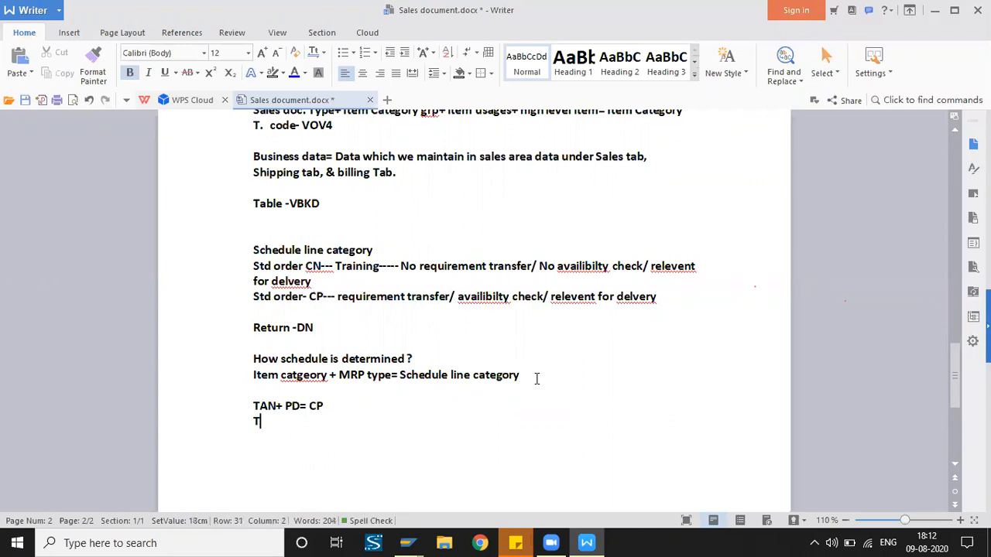
{"action": "type", "text": "AN +C"}
{"action": "key", "text": "BackSpace"}
{"action": "type", "text": "ND= "}
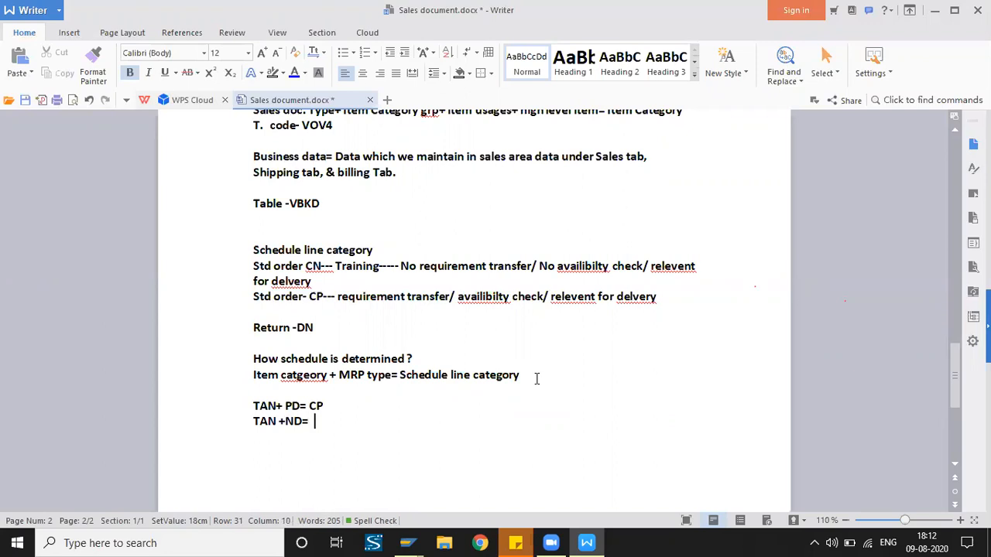
{"action": "type", "text": "CN"}
{"action": "key", "text": "ctrl+s"}
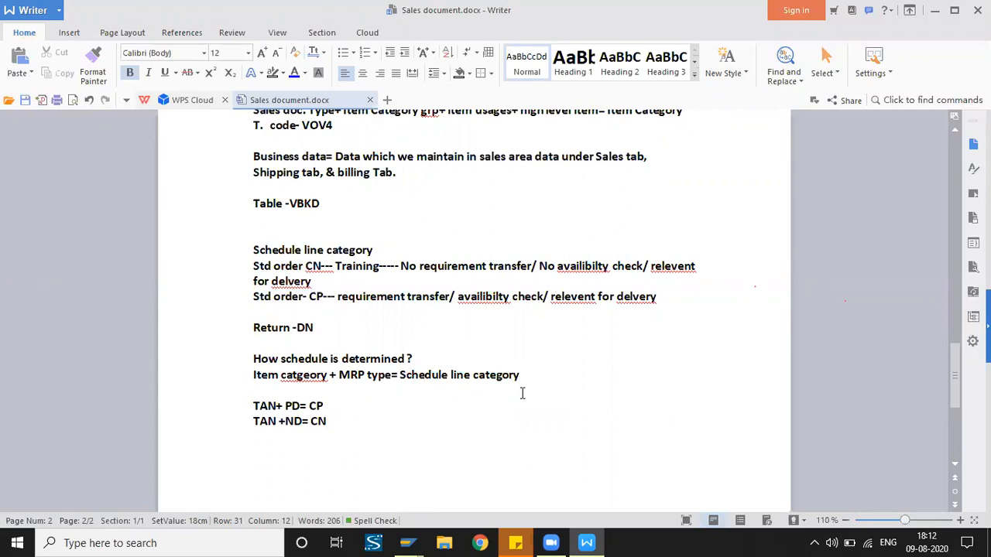
- Append "-- T.code VOV6" to the "Schedule line category" heading and insert a blank line beneath it
{"action": "scroll", "coordinate": [422, 430], "scroll_direction": "down", "scroll_amount": 1}
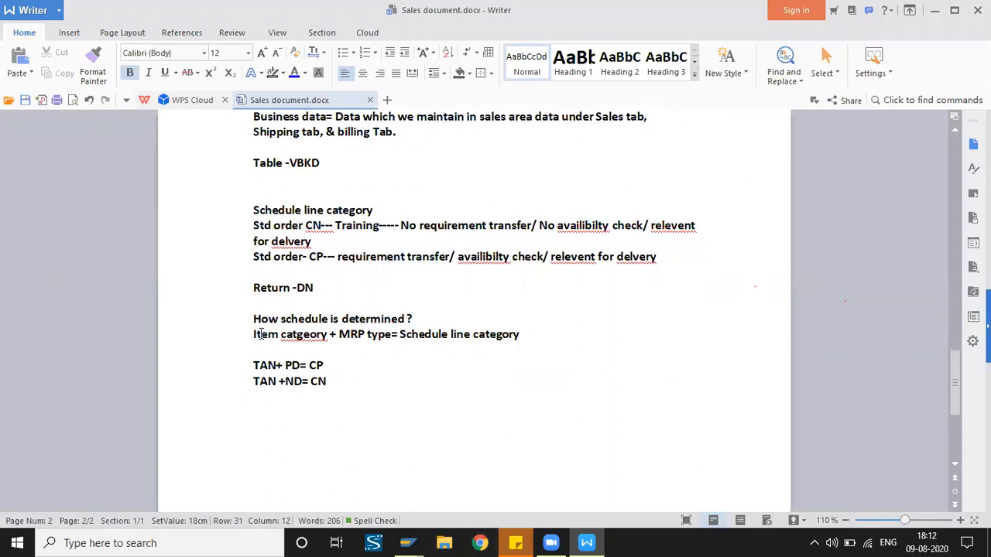
{"action": "left_click", "coordinate": [385, 216]}
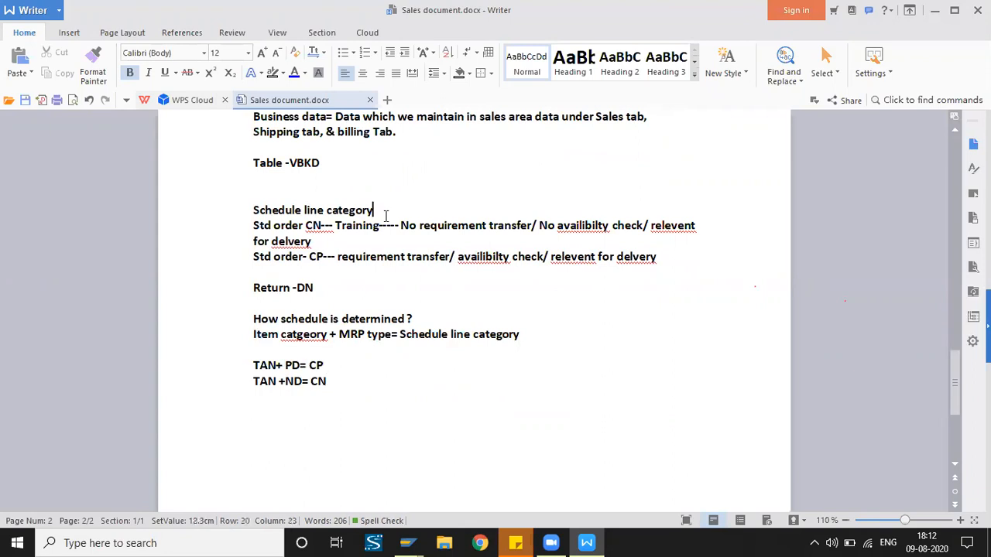
{"action": "type", "text": "-- T"}
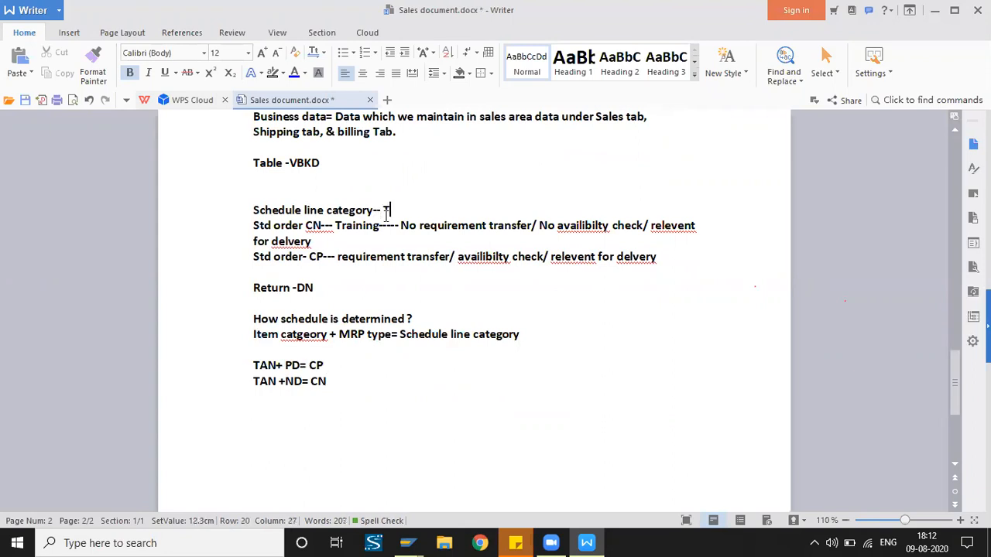
{"action": "type", "text": ".code VOV6"}
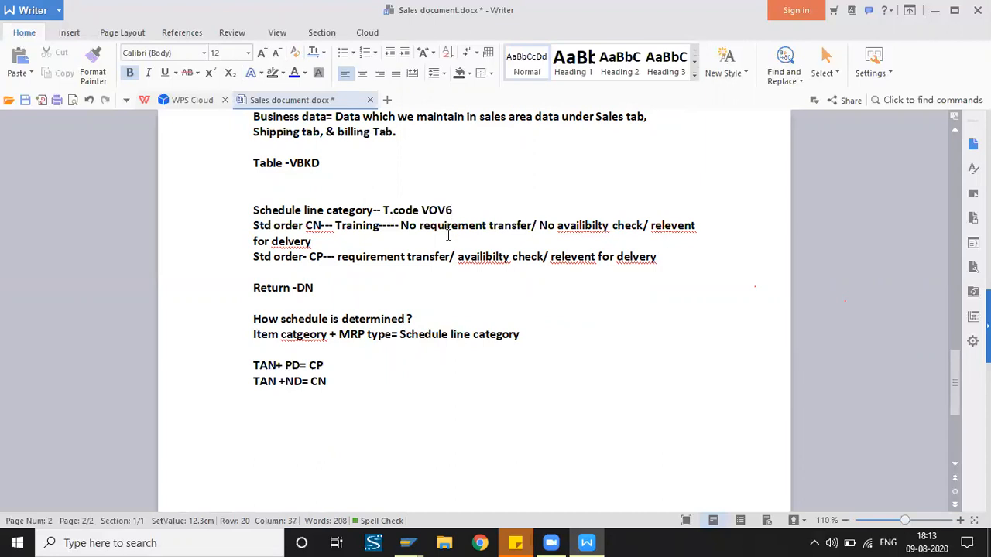
{"action": "key", "text": "Return"}
{"action": "left_click", "coordinate": [457, 210]}
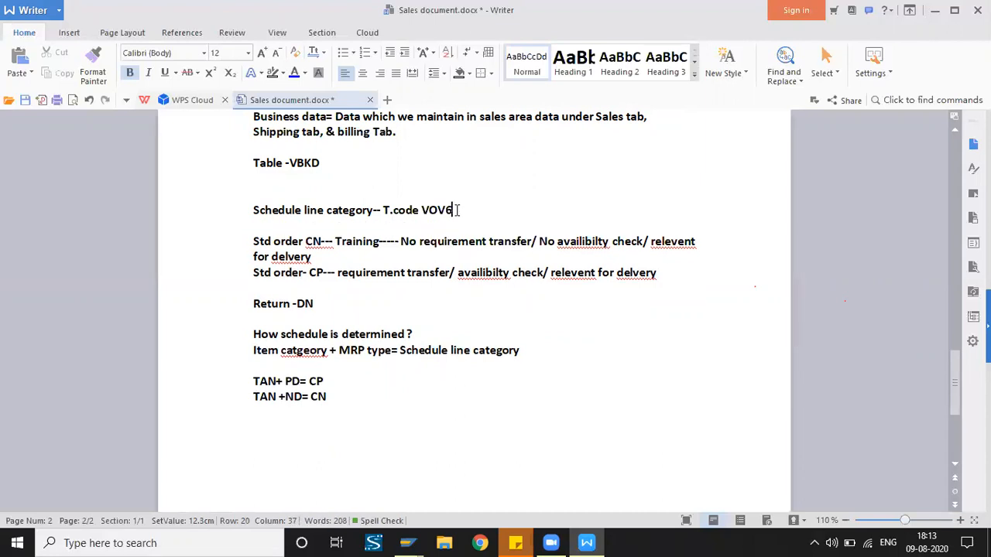
- Append "T.code VOV5" to the "How schedule is determined ?" line and save the document
{"action": "left_click", "coordinate": [434, 331]}
{"action": "type", "text": "T.code VOV5"}
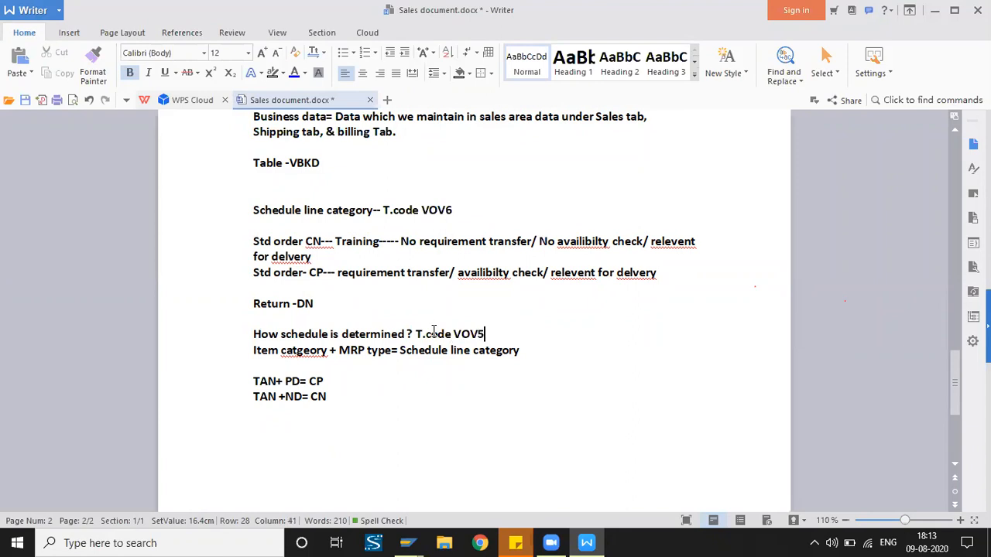
{"action": "left_click", "coordinate": [423, 355]}
{"action": "left_click", "coordinate": [413, 373]}
{"action": "key", "text": "ctrl+s"}
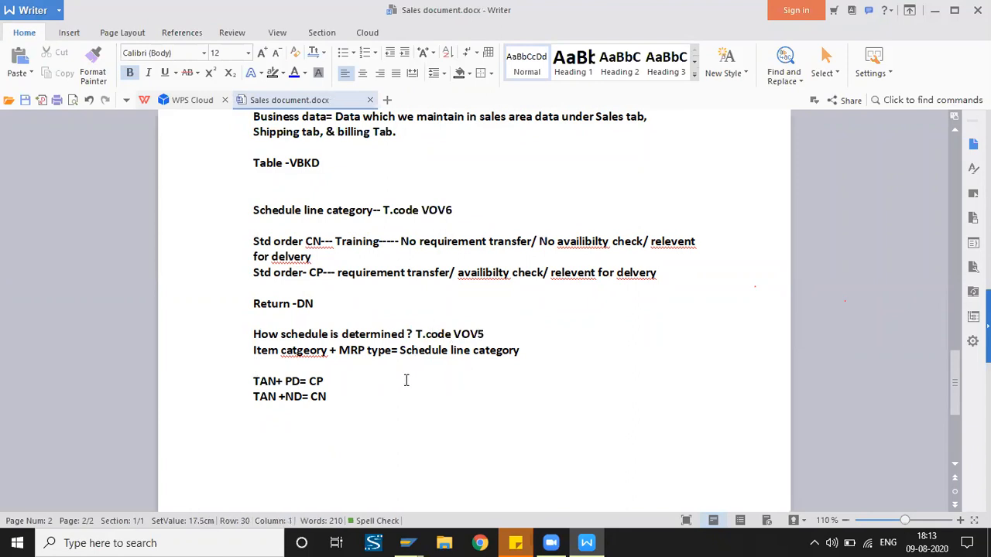
{"action": "left_click", "coordinate": [310, 381]}
{"action": "left_click_drag", "start_coordinate": [309, 381], "coordinate": [325, 381]}
{"action": "left_click", "coordinate": [329, 381]}
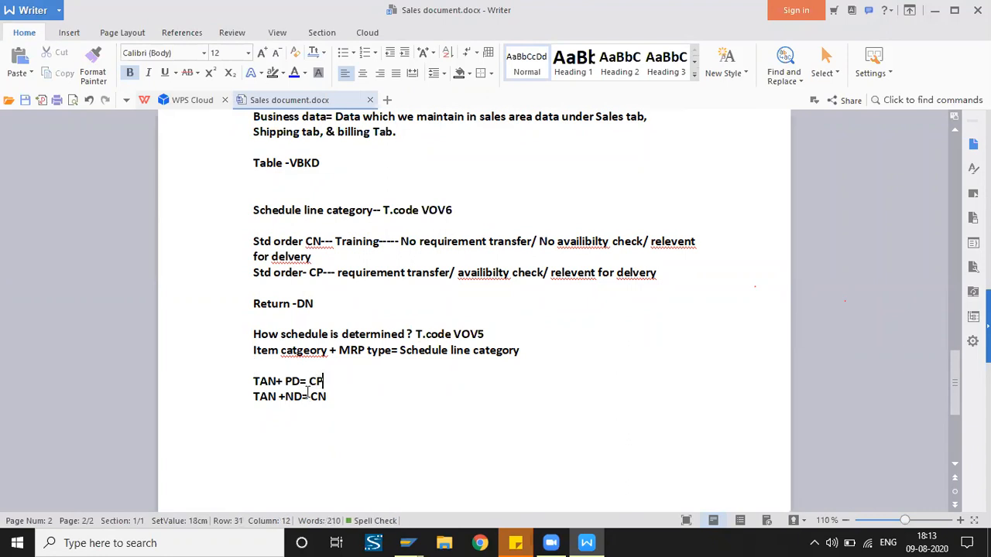
{"action": "left_click", "coordinate": [333, 397]}
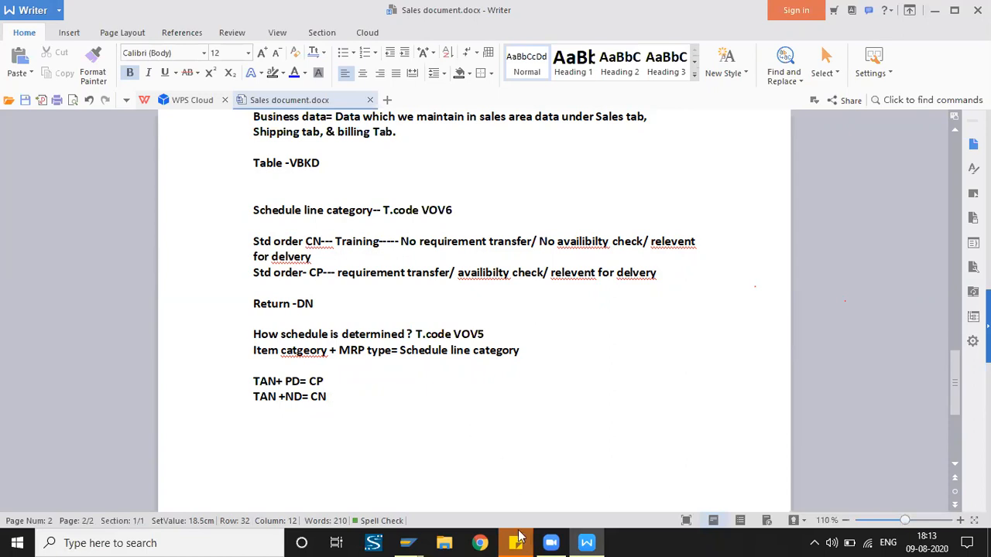
- Switch to the SAP schedule line category details for CP and examine the delivery block and movement type fields
{"action": "left_click", "coordinate": [407, 543]}
{"action": "mouse_move", "coordinate": [361, 504]}
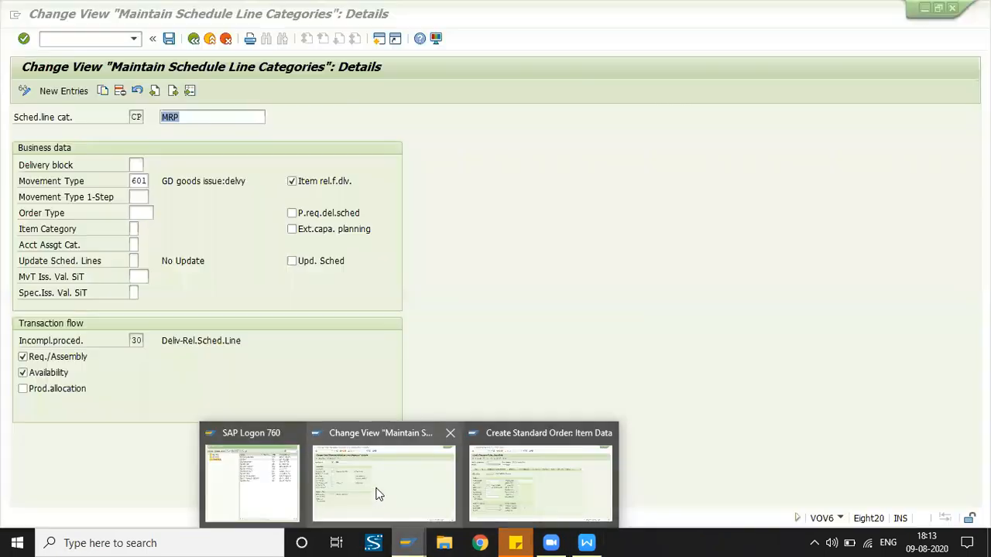
{"action": "left_click", "coordinate": [379, 494]}
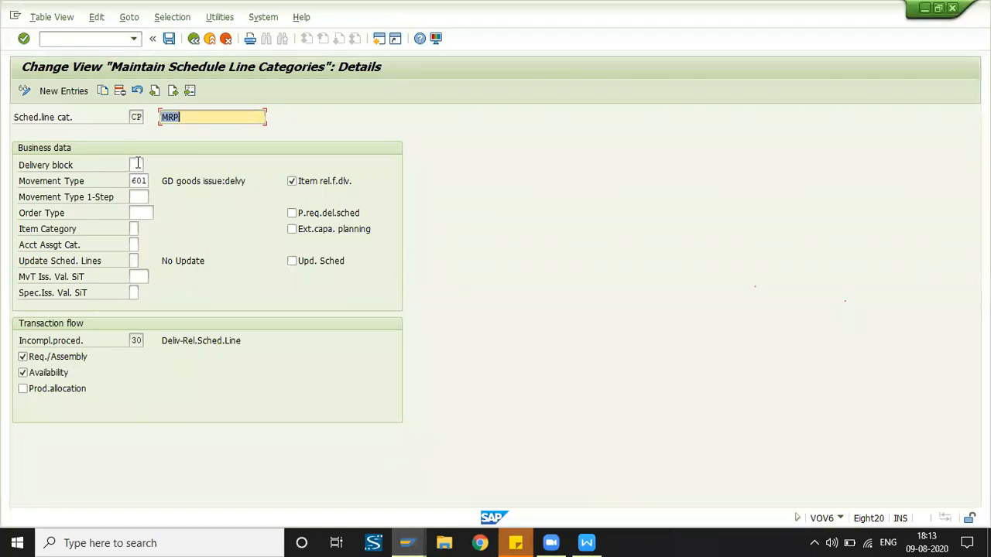
{"action": "left_click", "coordinate": [136, 165]}
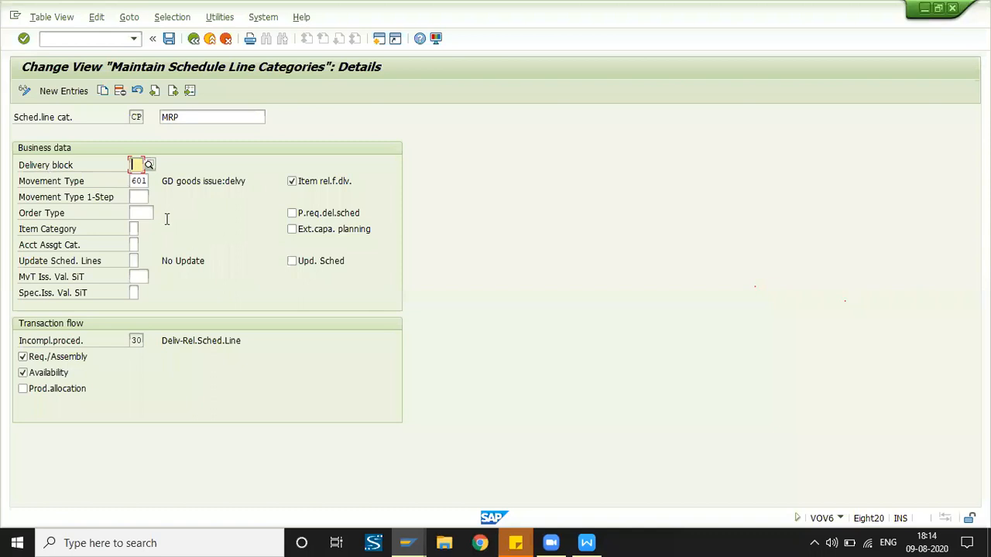
{"action": "left_click", "coordinate": [140, 198]}
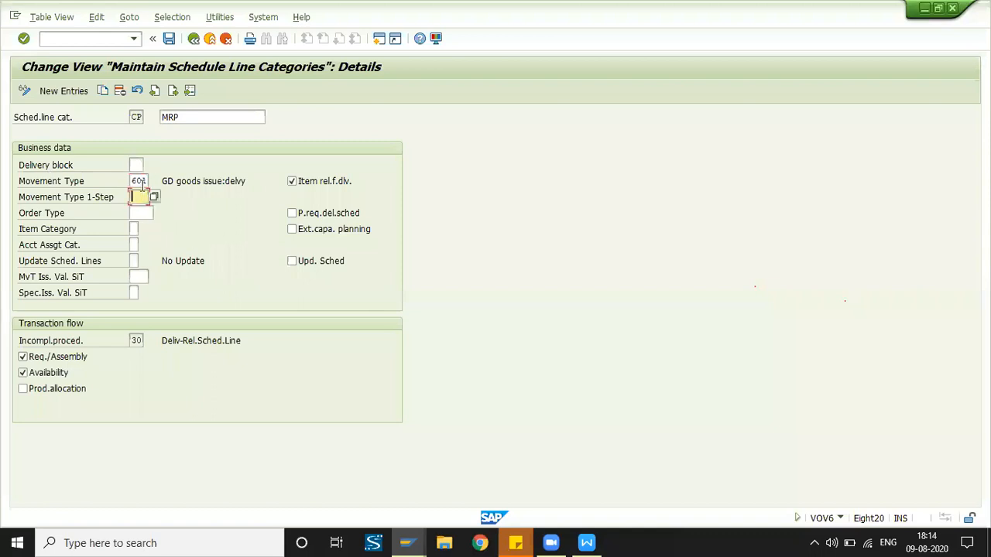
{"action": "left_click", "coordinate": [137, 181]}
{"action": "left_click", "coordinate": [139, 167]}
{"action": "left_click", "coordinate": [140, 182]}
{"action": "left_click", "coordinate": [142, 198]}
{"action": "left_click", "coordinate": [142, 180]}
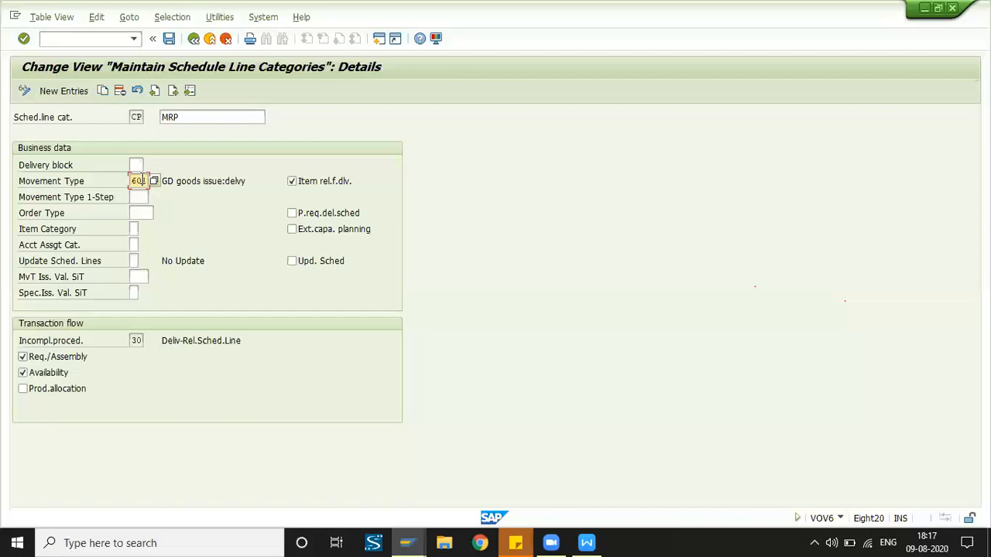
- Open the list of possible movement types for category CP and look through it to the 601 goods issue entries
{"action": "left_click", "coordinate": [155, 183]}
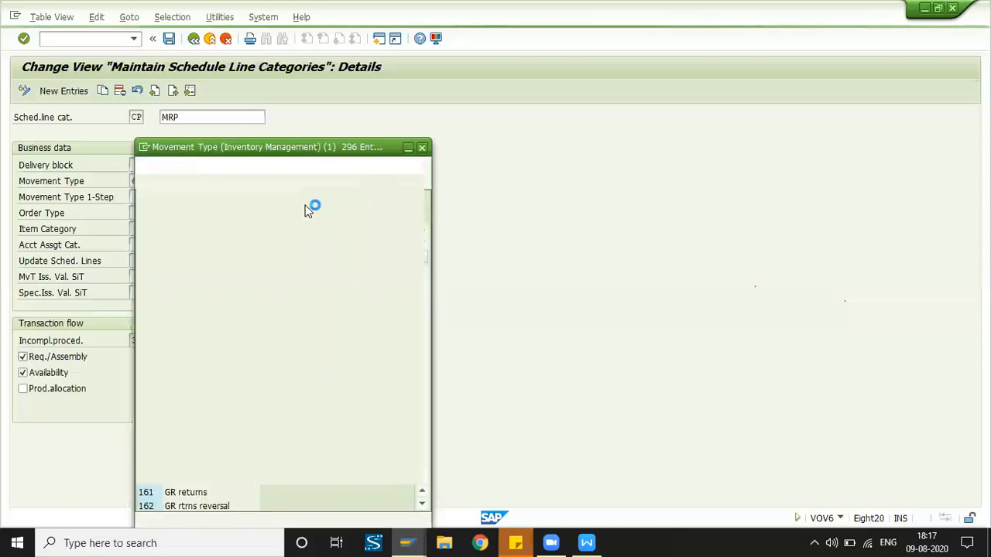
{"action": "left_click_drag", "start_coordinate": [292, 155], "coordinate": [575, 114]}
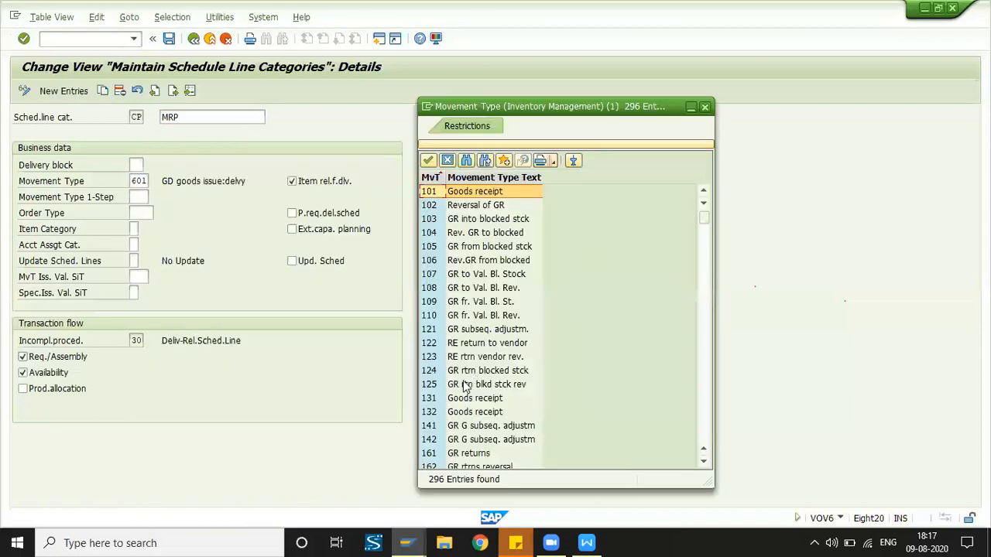
{"action": "scroll", "coordinate": [464, 389], "scroll_direction": "down", "scroll_amount": 10}
{"action": "scroll", "coordinate": [465, 389], "scroll_direction": "down", "scroll_amount": 15}
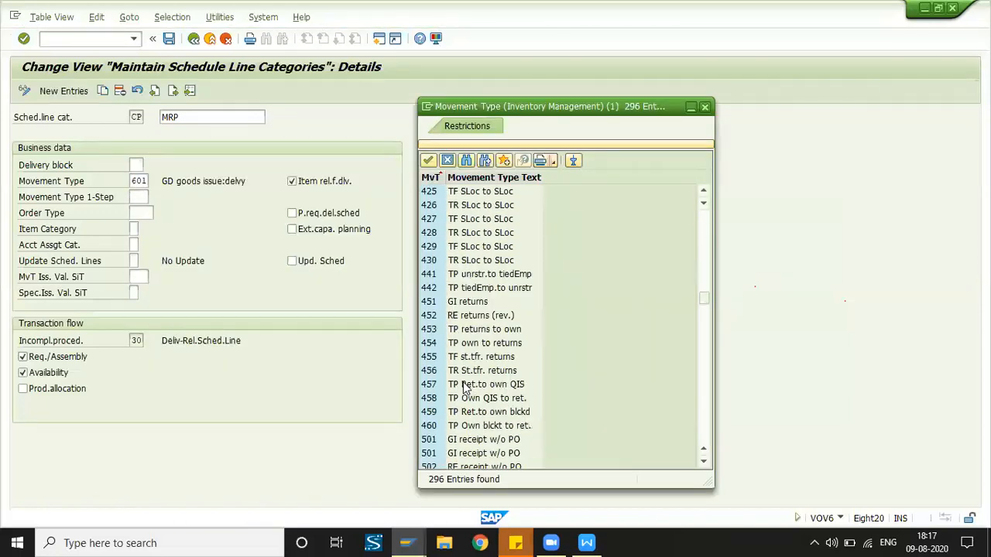
{"action": "scroll", "coordinate": [465, 388], "scroll_direction": "down", "scroll_amount": 5}
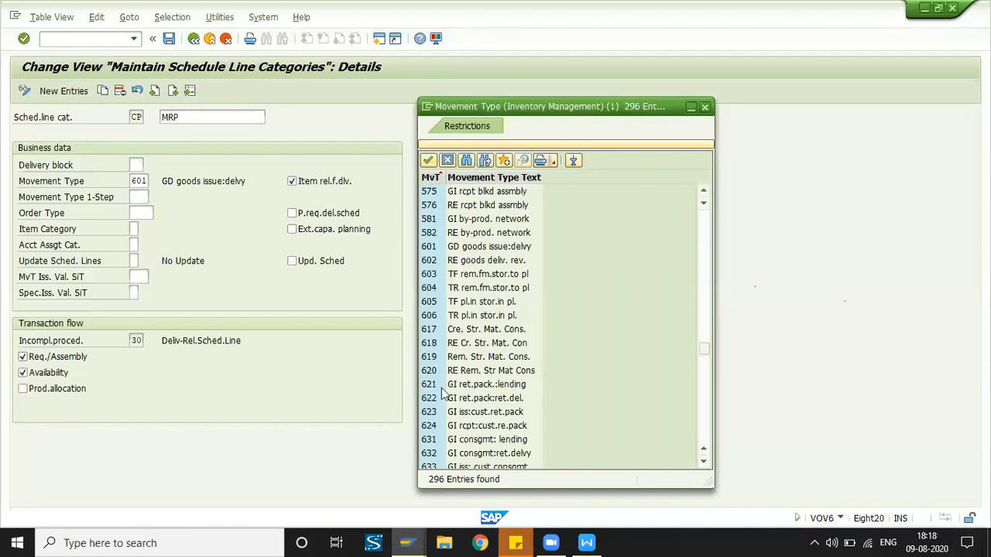
- Look through the movement type list from the 603 entries to the returns and cross-company ones, highlight 631 consignment lending, and close the list
{"action": "scroll", "coordinate": [447, 416], "scroll_direction": "down", "scroll_amount": 2}
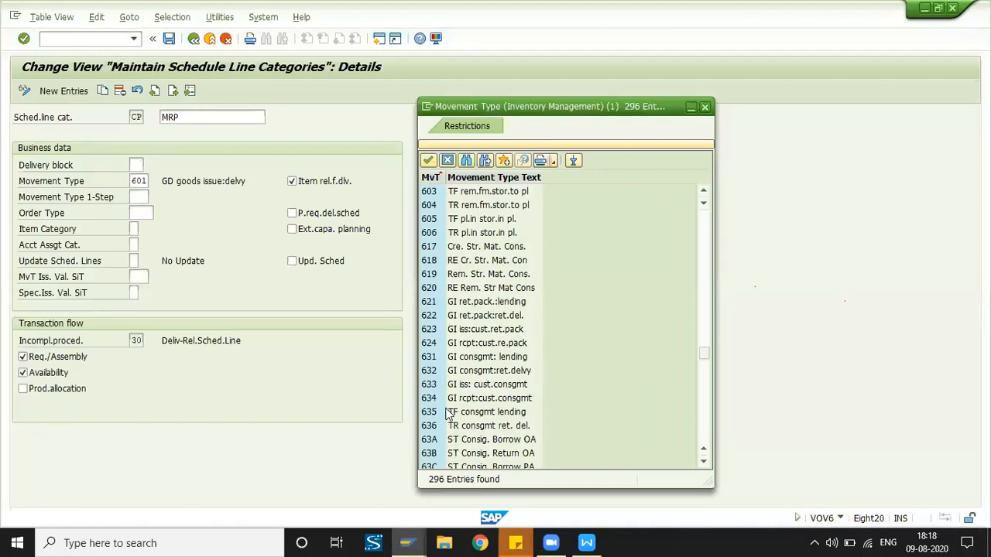
{"action": "scroll", "coordinate": [448, 374], "scroll_direction": "down", "scroll_amount": 8}
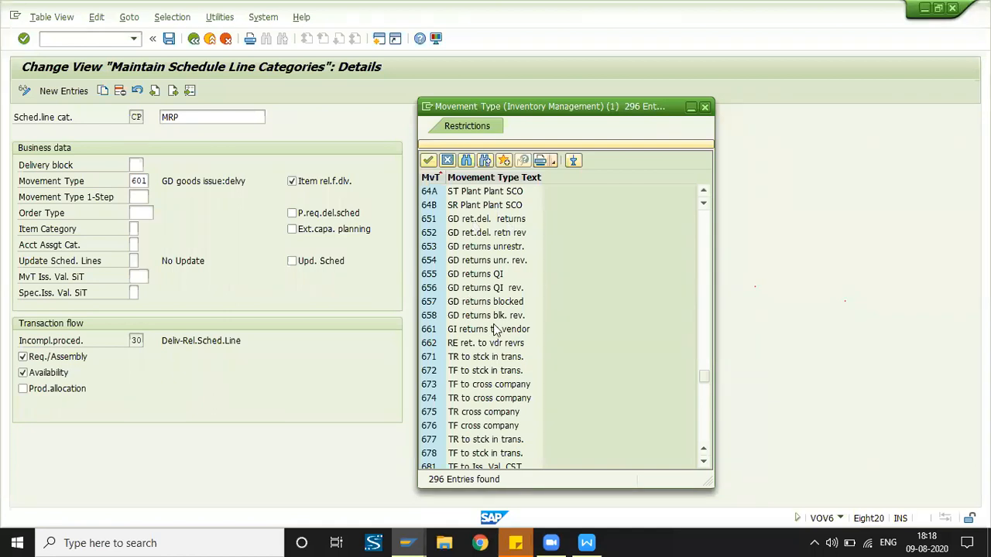
{"action": "scroll", "coordinate": [495, 329], "scroll_direction": "down", "scroll_amount": 1}
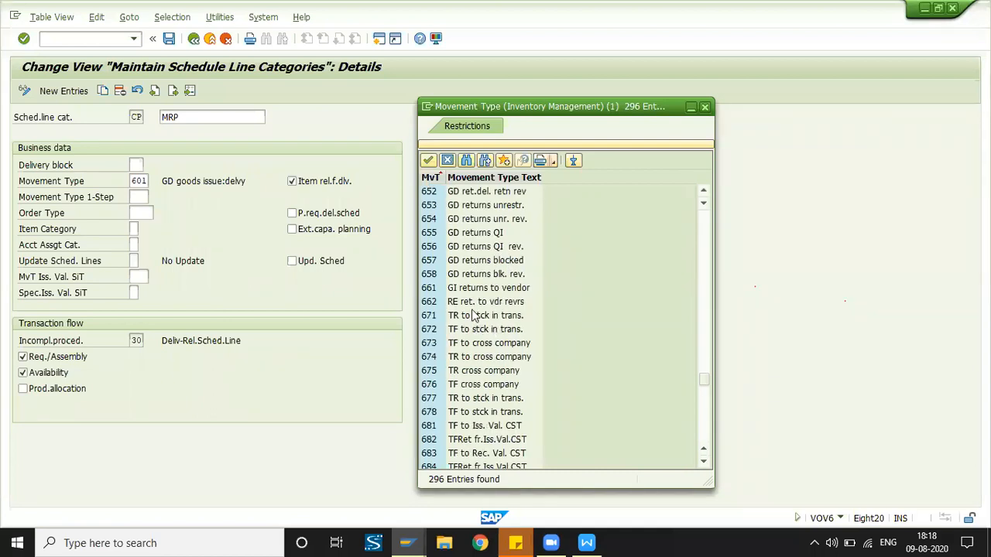
{"action": "scroll", "coordinate": [452, 337], "scroll_direction": "up", "scroll_amount": 4}
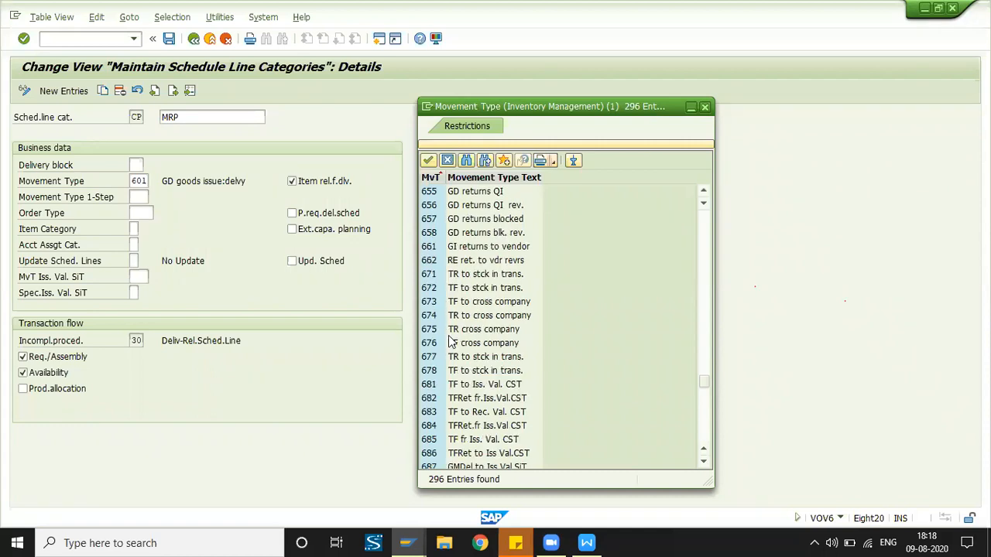
{"action": "scroll", "coordinate": [452, 340], "scroll_direction": "up", "scroll_amount": 4}
{"action": "left_click", "coordinate": [463, 235]}
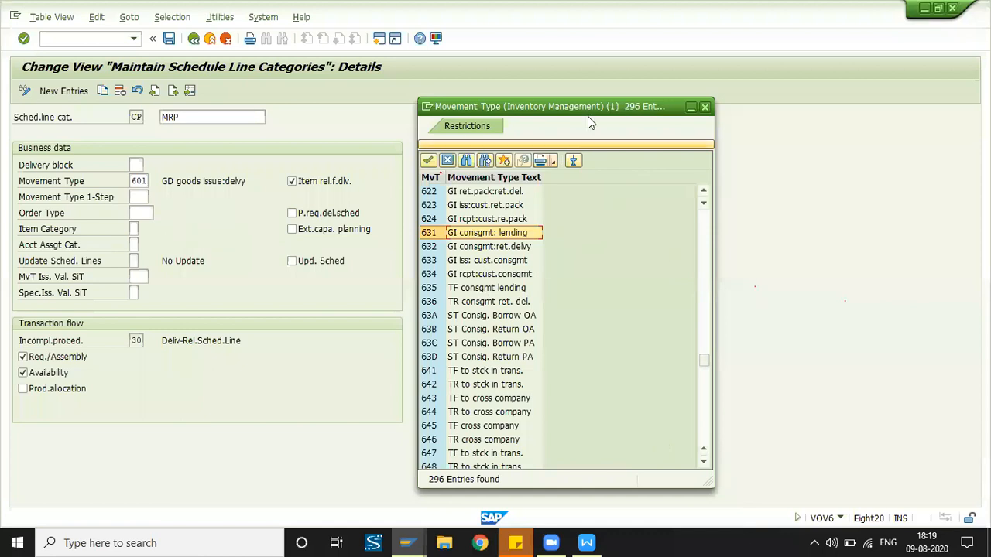
{"action": "left_click_drag", "start_coordinate": [587, 115], "coordinate": [633, 126]}
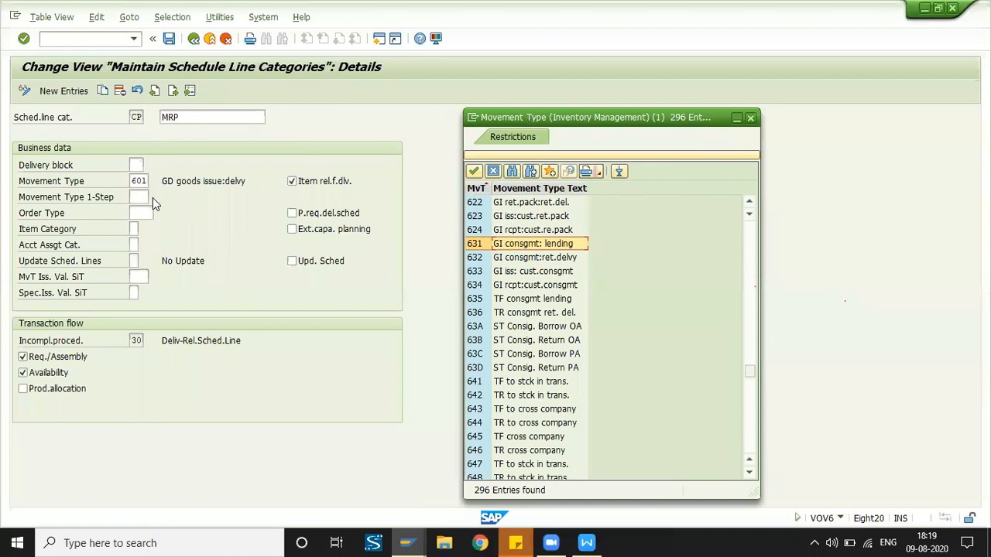
{"action": "left_click", "coordinate": [750, 117]}
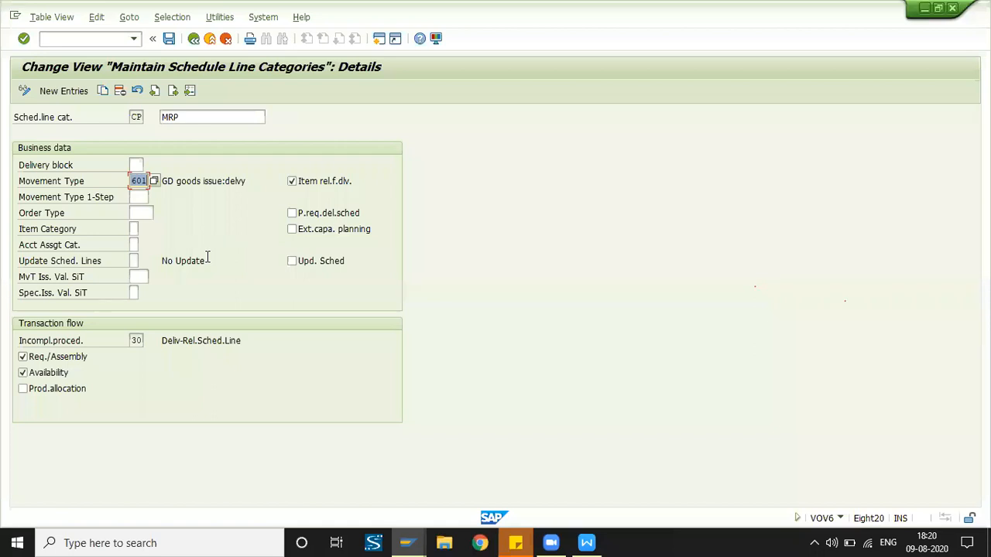
- View the possible one-step procedure movement types for schedule line category CP and dismiss the list
{"action": "left_click", "coordinate": [134, 198]}
{"action": "left_click", "coordinate": [155, 198]}
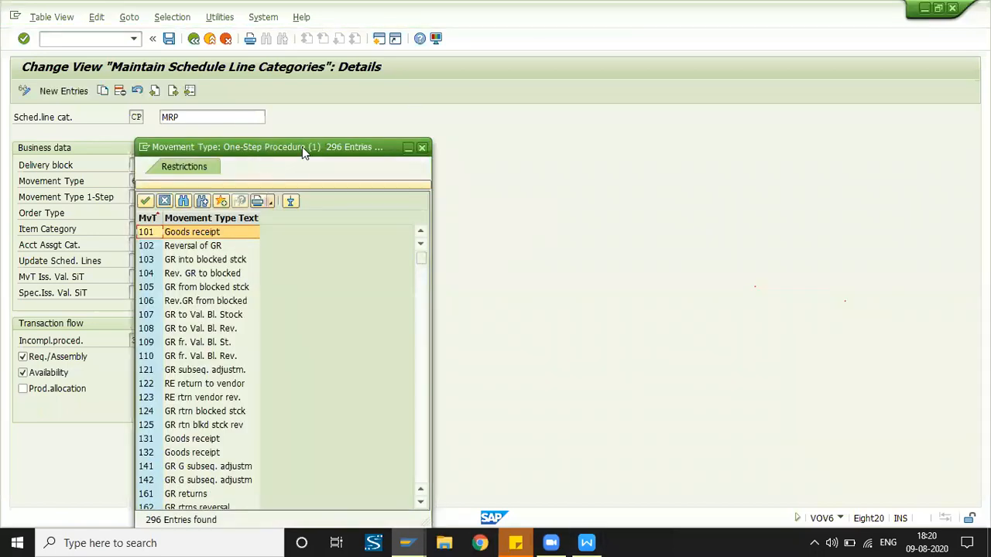
{"action": "left_click_drag", "start_coordinate": [305, 153], "coordinate": [473, 87]}
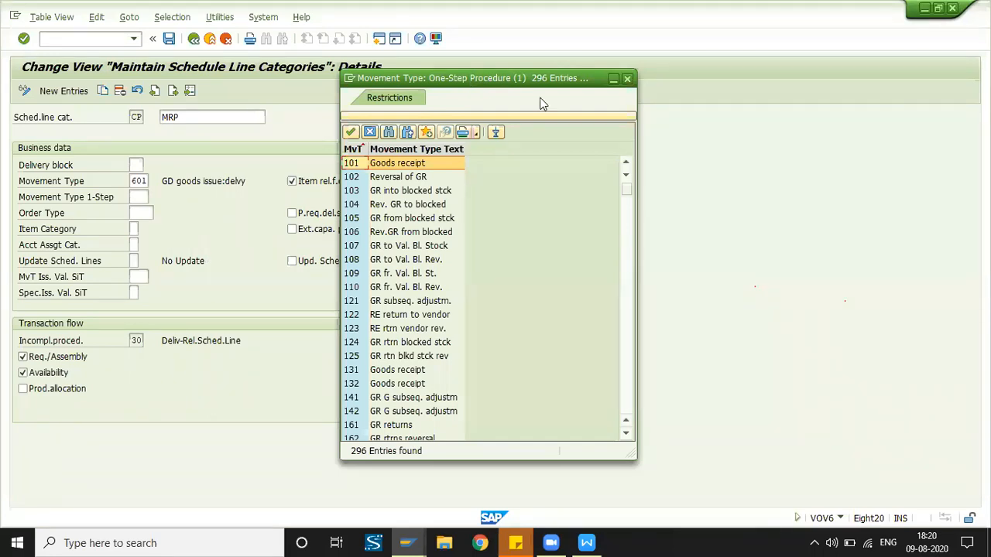
{"action": "left_click", "coordinate": [611, 78]}
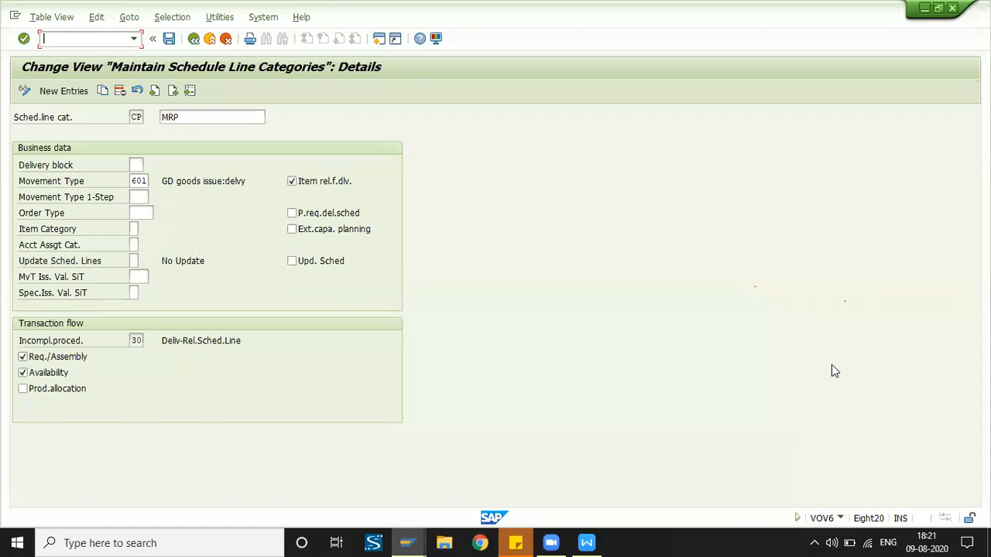
- Examine the item category and account assignment category fields of schedule line category CP
{"action": "left_click", "coordinate": [137, 245]}
{"action": "left_click", "coordinate": [133, 229]}
{"action": "left_click", "coordinate": [133, 245]}
{"action": "left_click", "coordinate": [134, 228]}
- View the possible purchasing order types for category CP and highlight the NB purchase requisition entry
{"action": "left_click", "coordinate": [153, 212]}
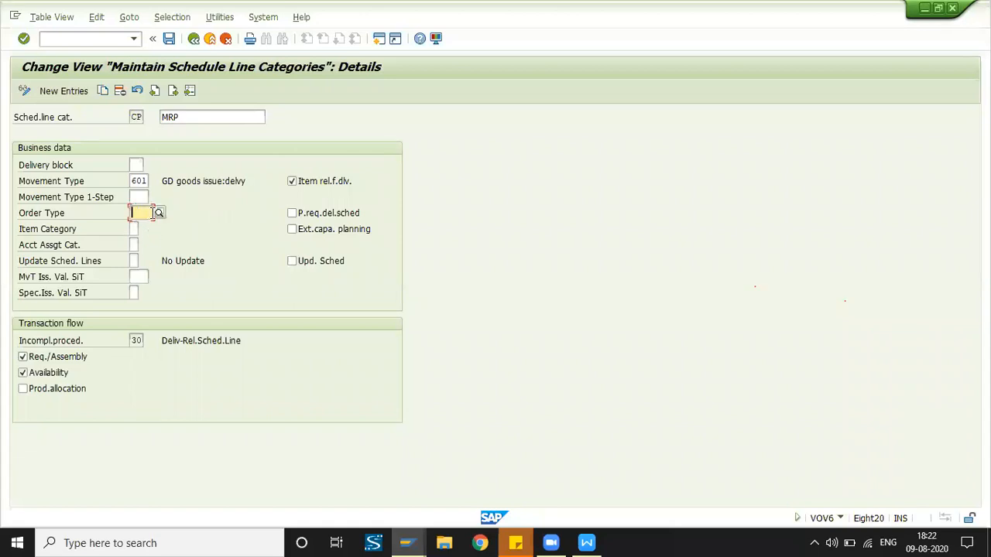
{"action": "left_click", "coordinate": [159, 213]}
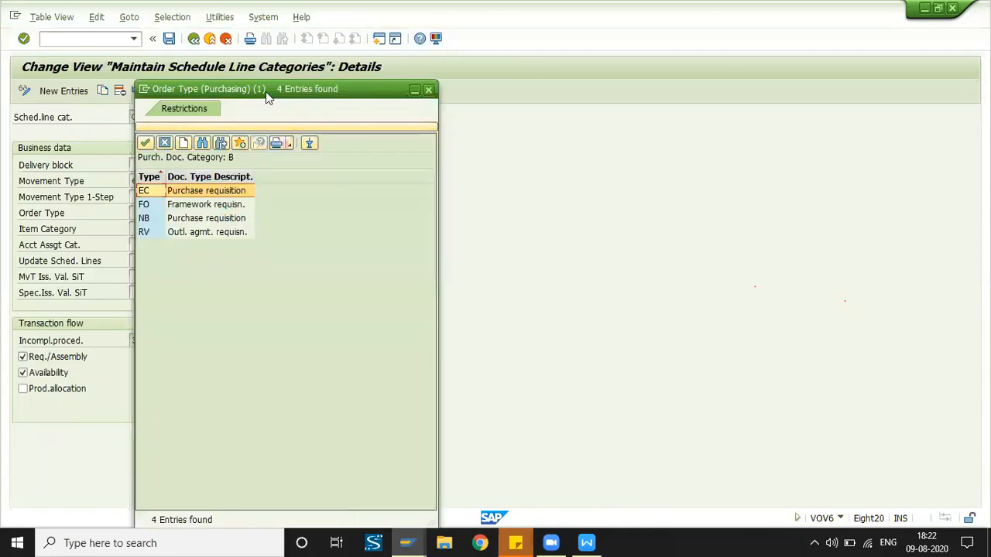
{"action": "left_click_drag", "start_coordinate": [275, 90], "coordinate": [451, 94]}
{"action": "left_click", "coordinate": [379, 225]}
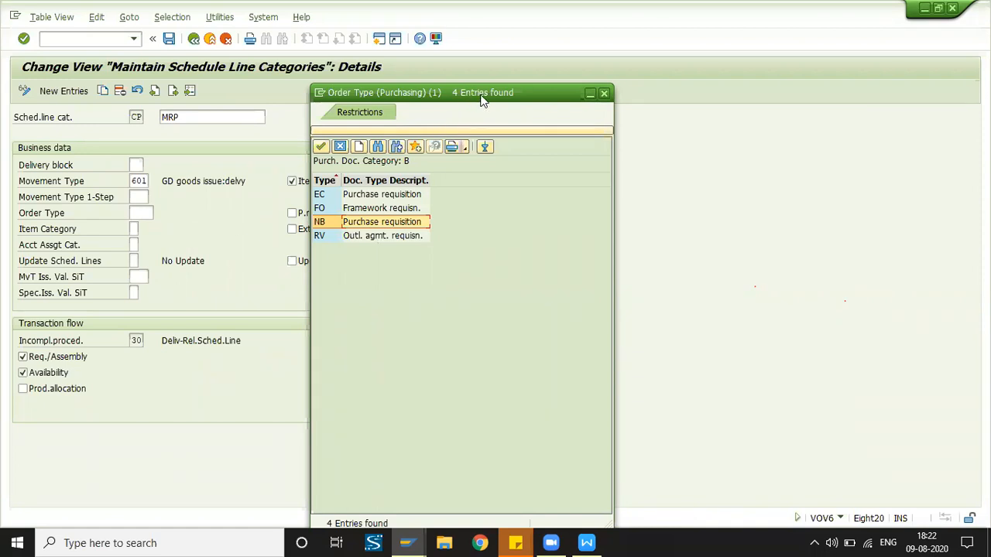
{"action": "left_click_drag", "start_coordinate": [445, 88], "coordinate": [430, 90]}
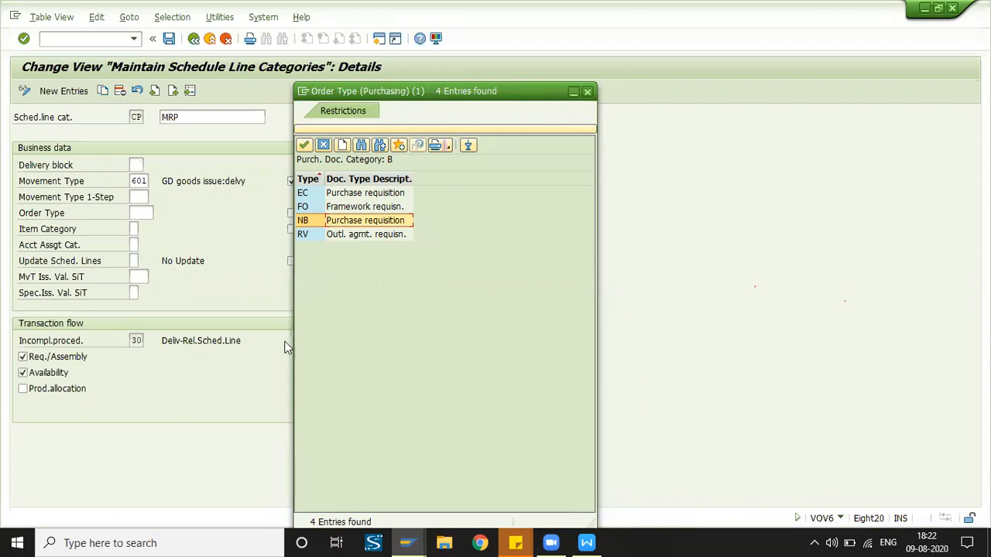
{"action": "left_click", "coordinate": [135, 213]}
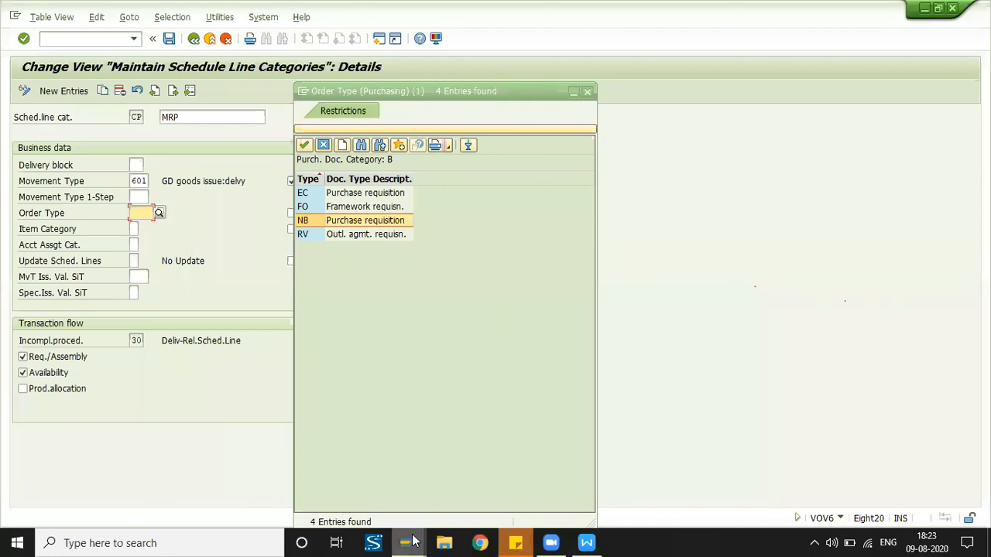
- Check the purchase requisition column in the standard order's schedule lines, then return to the CP details and close the order type list
{"action": "mouse_move", "coordinate": [411, 540]}
{"action": "left_click", "coordinate": [437, 482]}
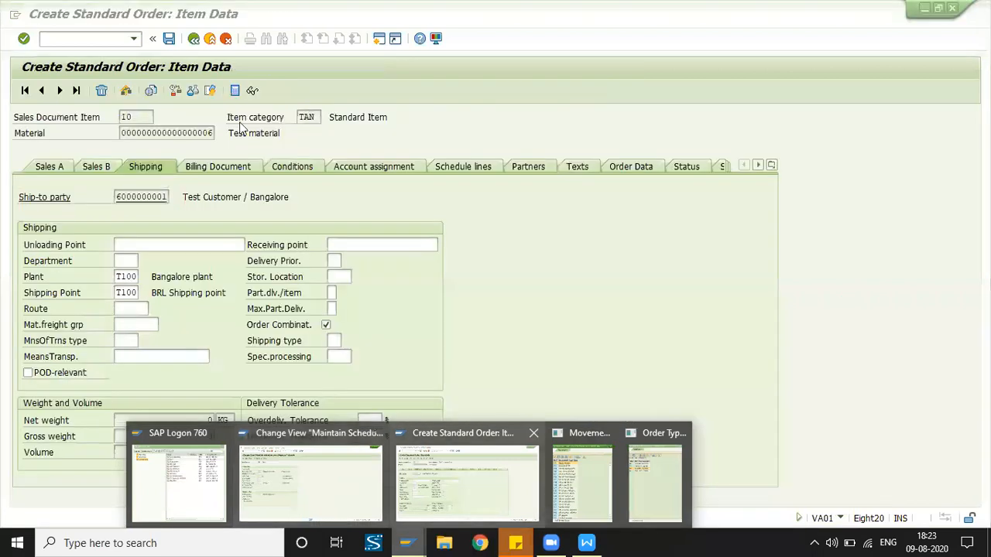
{"action": "left_click", "coordinate": [460, 166]}
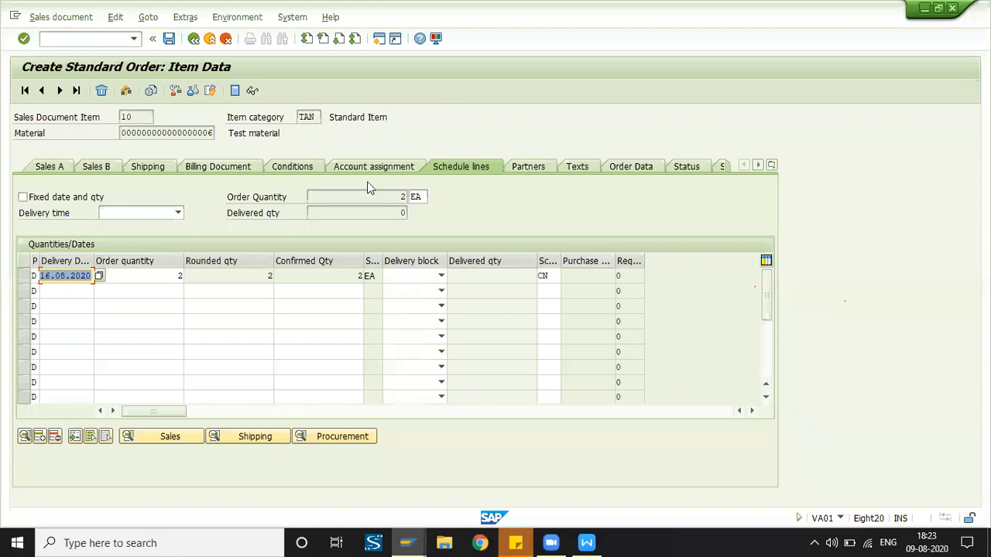
{"action": "left_click", "coordinate": [579, 277]}
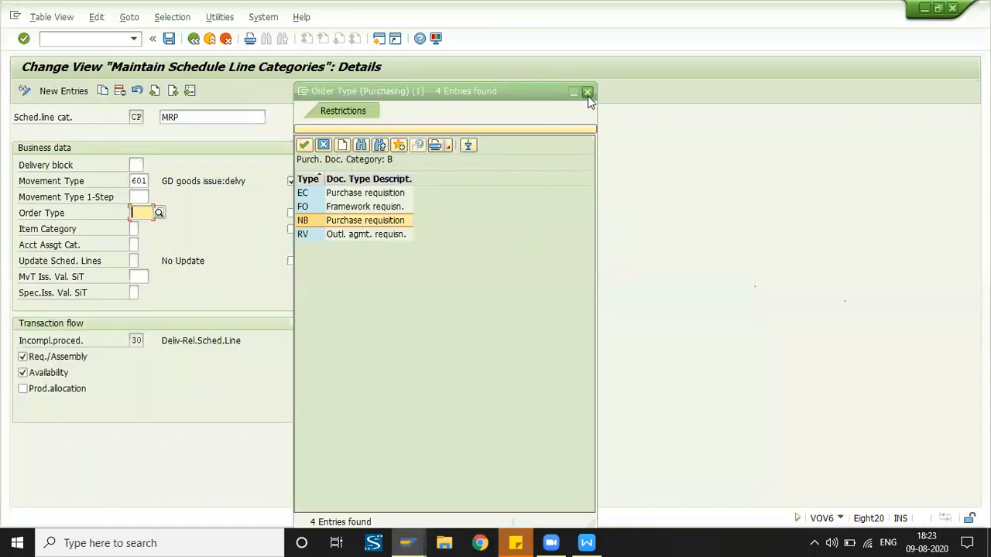
{"action": "left_click", "coordinate": [587, 91]}
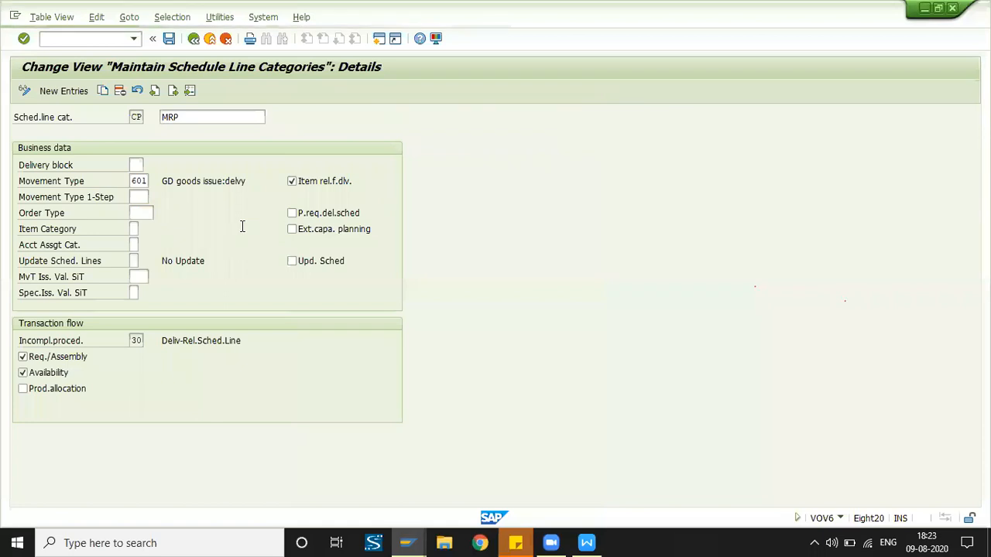
- Review the order type, item category and account assignment category fields in the business data of category CP
{"action": "left_click", "coordinate": [134, 229]}
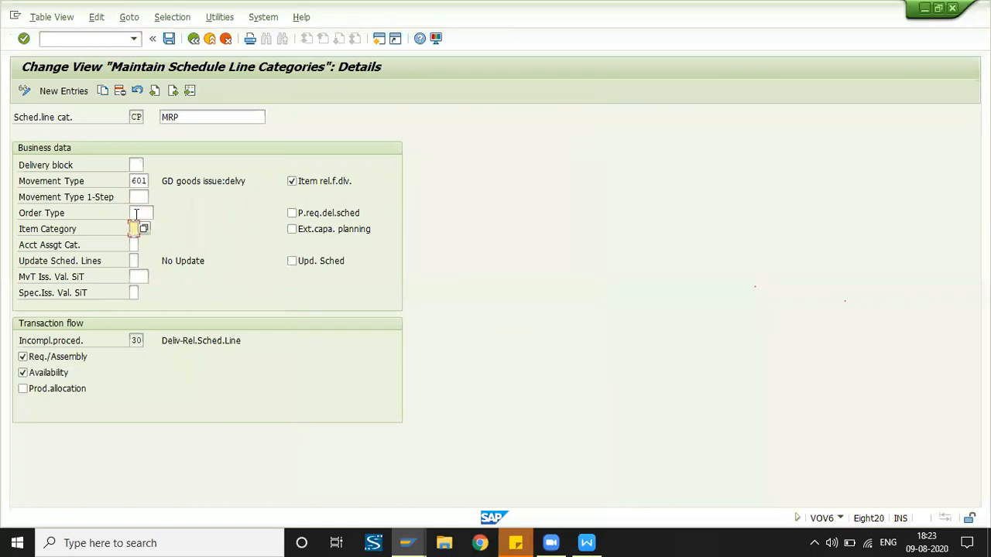
{"action": "left_click", "coordinate": [133, 245]}
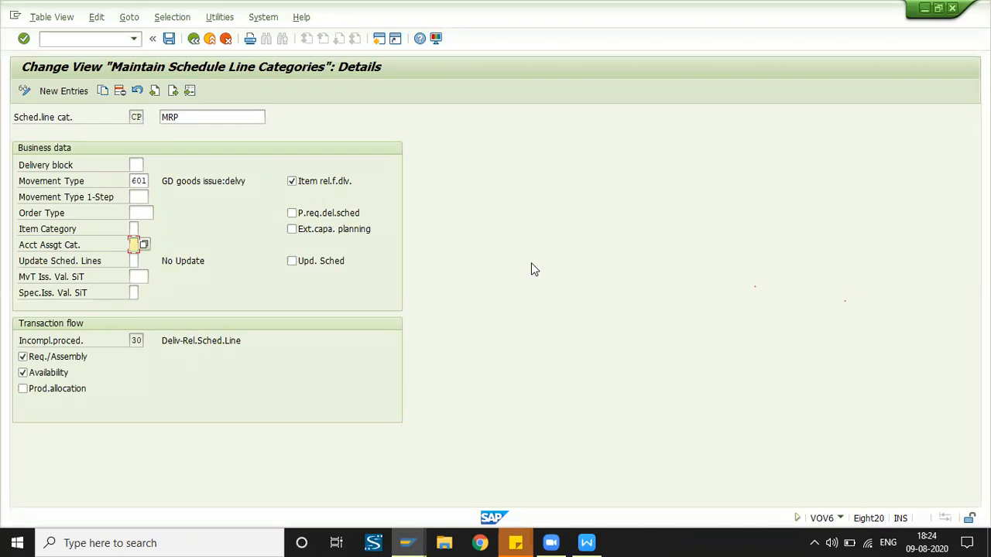
{"action": "left_click", "coordinate": [556, 542]}
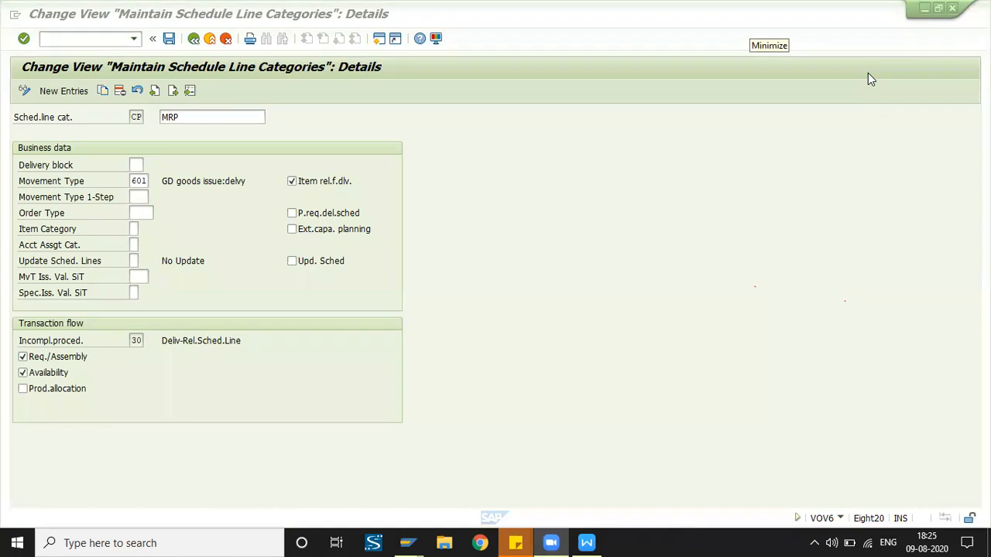
{"action": "left_click", "coordinate": [81, 245]}
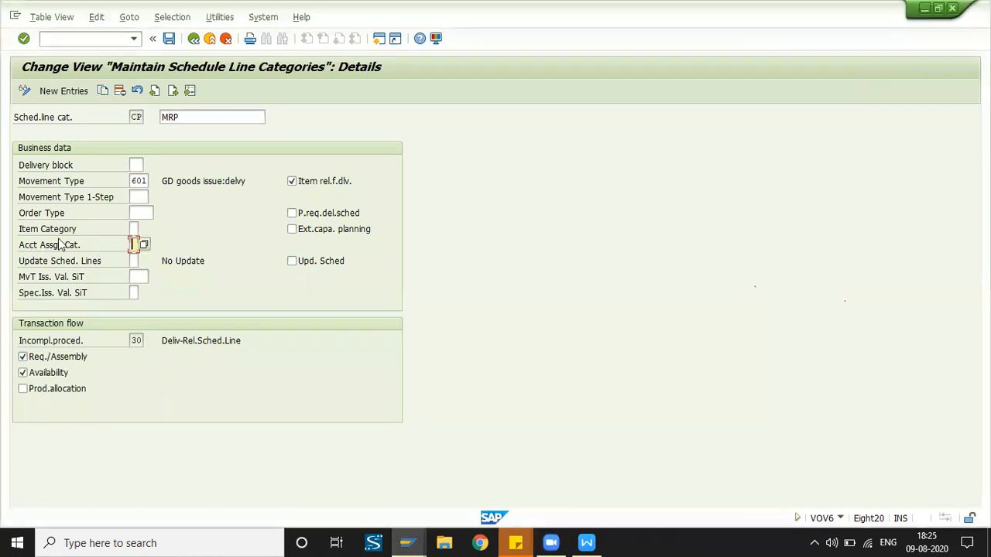
{"action": "left_click", "coordinate": [133, 228]}
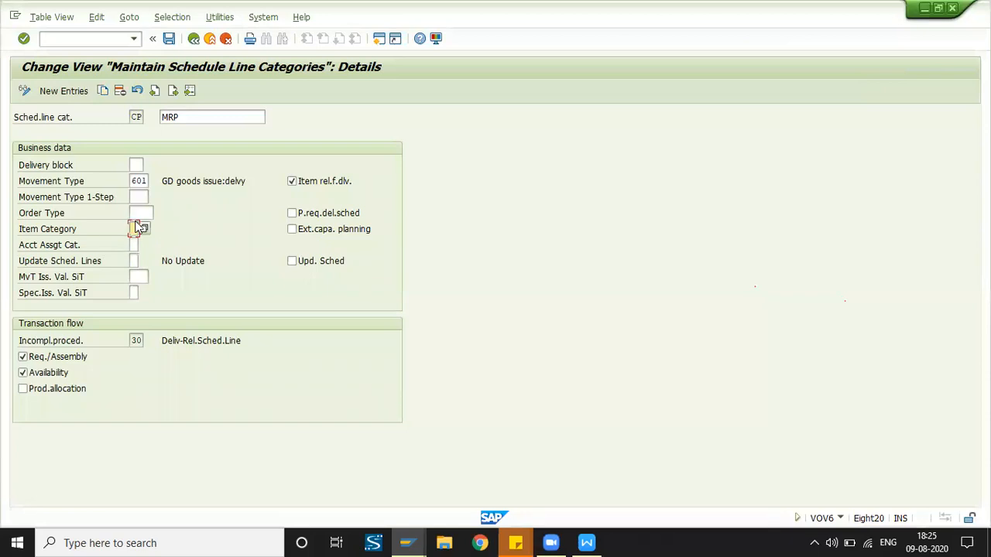
{"action": "left_click", "coordinate": [136, 214]}
{"action": "left_click", "coordinate": [133, 230]}
{"action": "left_click", "coordinate": [133, 244]}
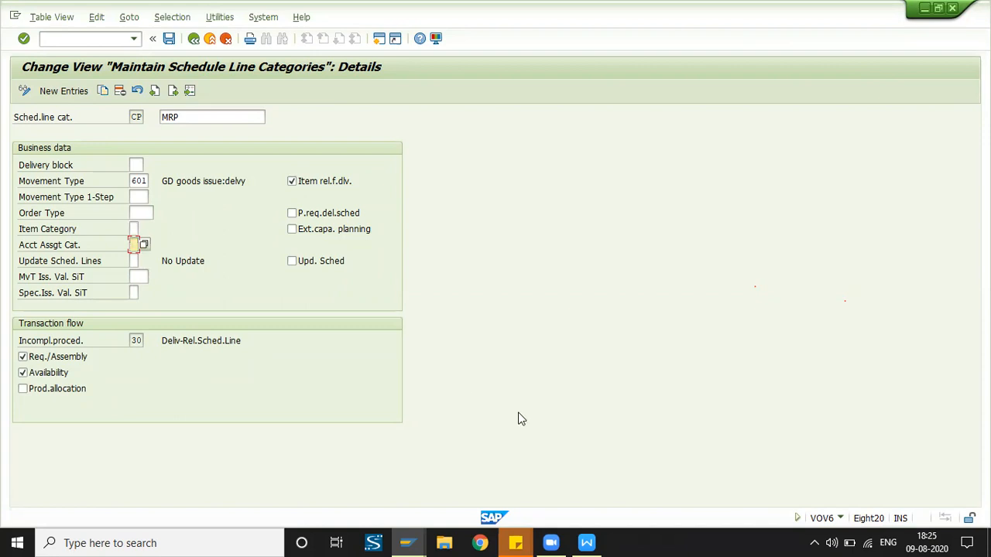
{"action": "left_click", "coordinate": [563, 534]}
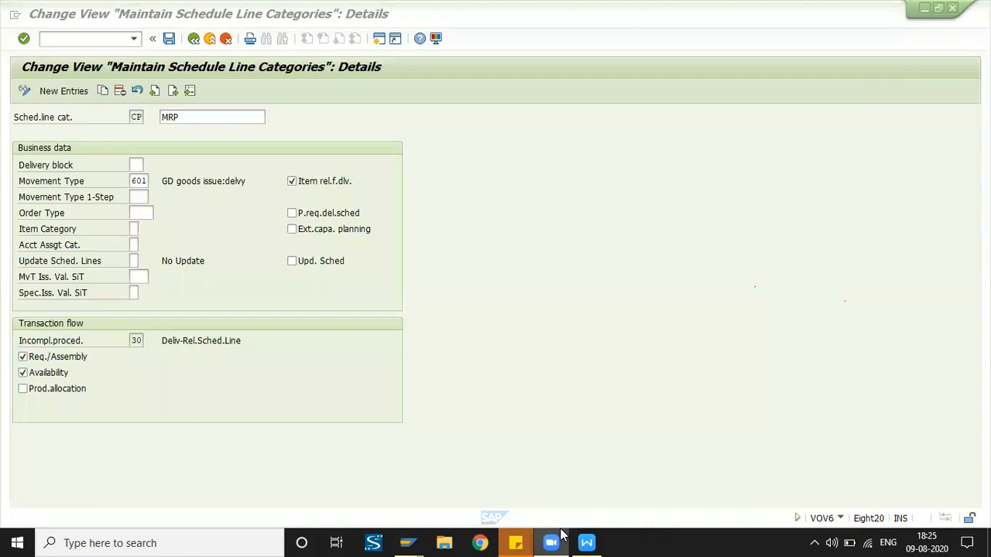
{"action": "left_click", "coordinate": [481, 292]}
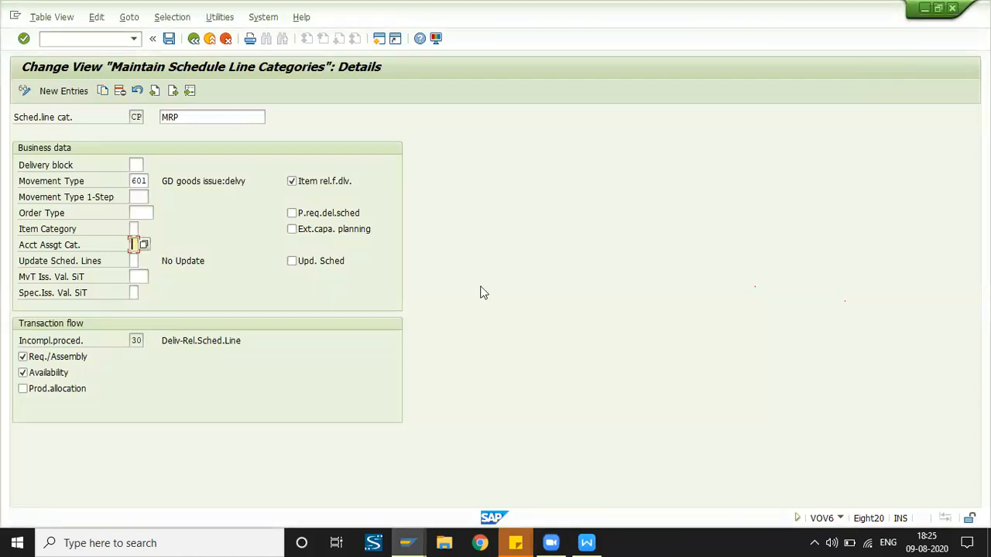